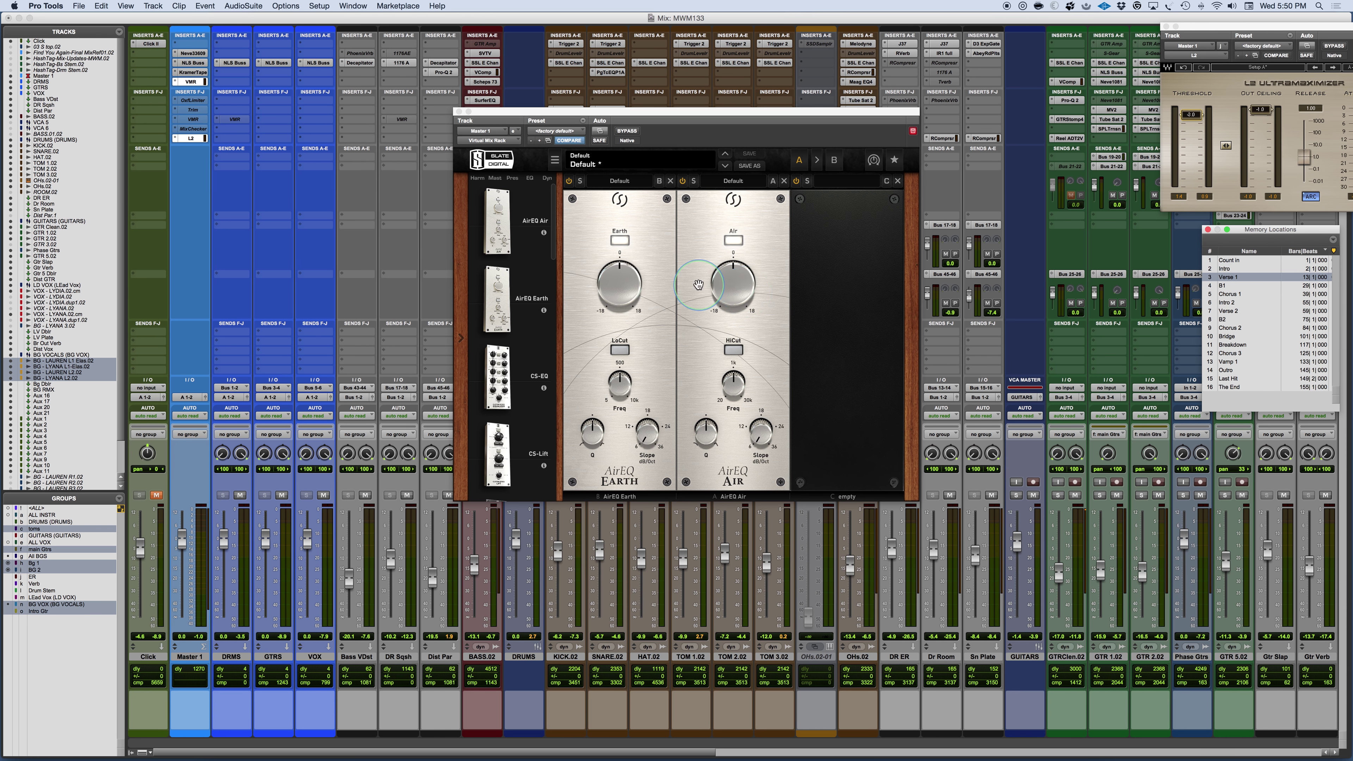
Toggle the Earth and Air bands and the LoCut and HiCut filters to demonstrate their switches.
left_click(620, 244)
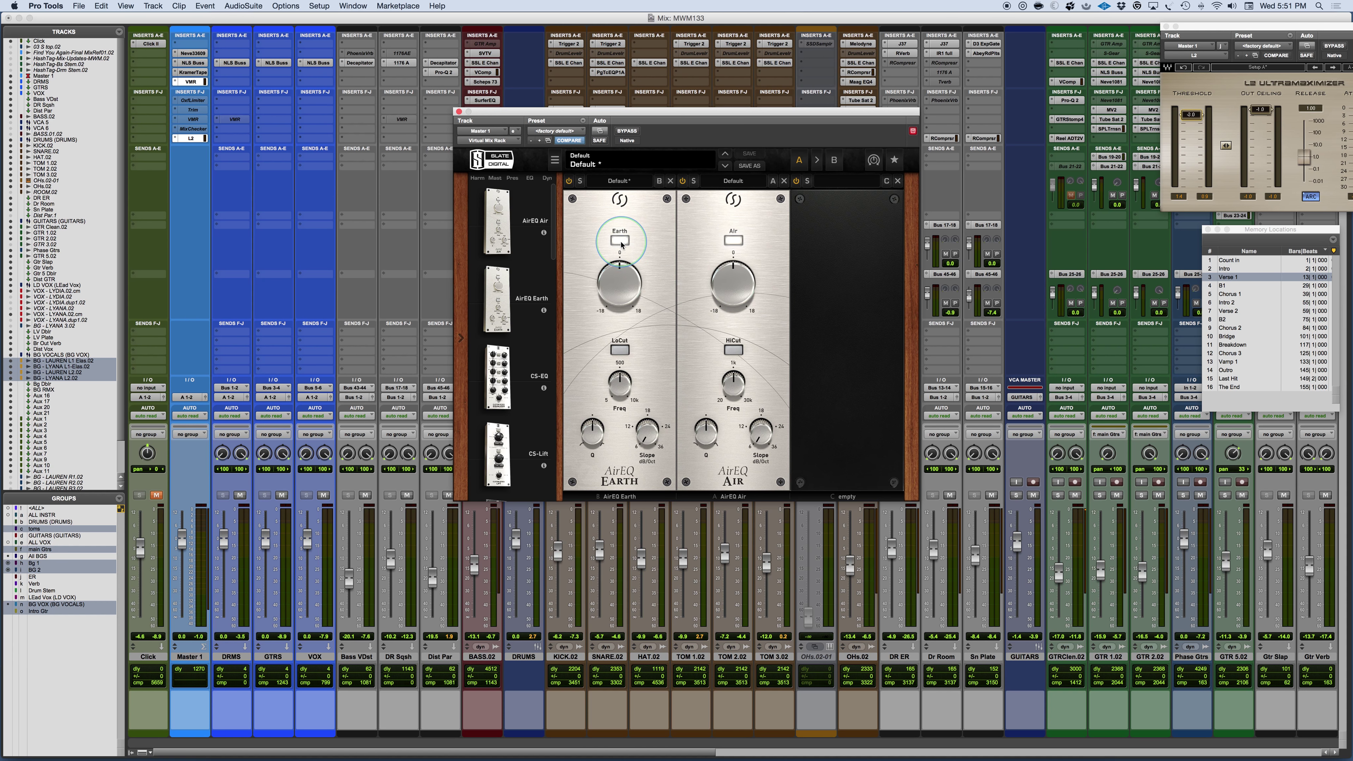
left_click(734, 241)
mouse_move(768, 309)
left_click(620, 350)
left_click(731, 351)
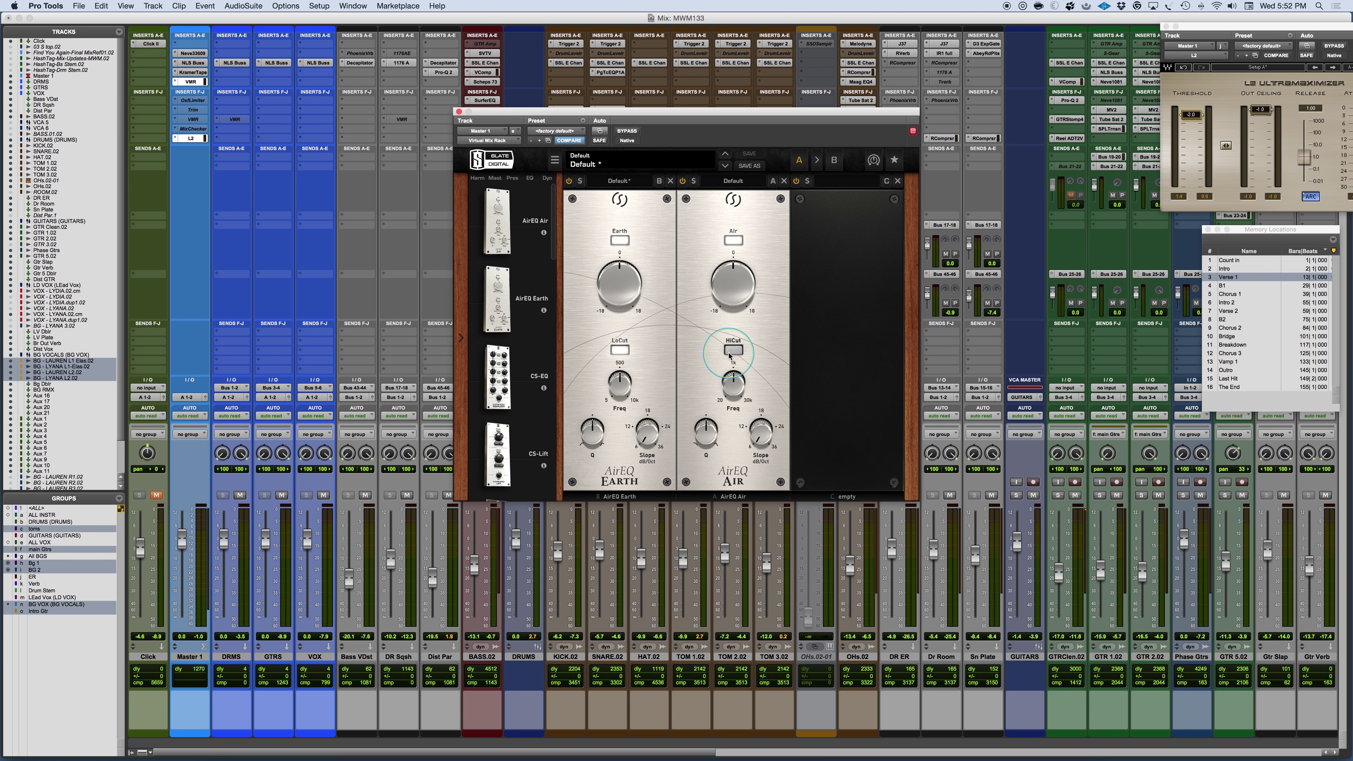
left_click(617, 350)
Sweep the LoCut frequency up to 10 kHz and back down, and demonstrate the HiCut frequency control.
left_click(613, 400)
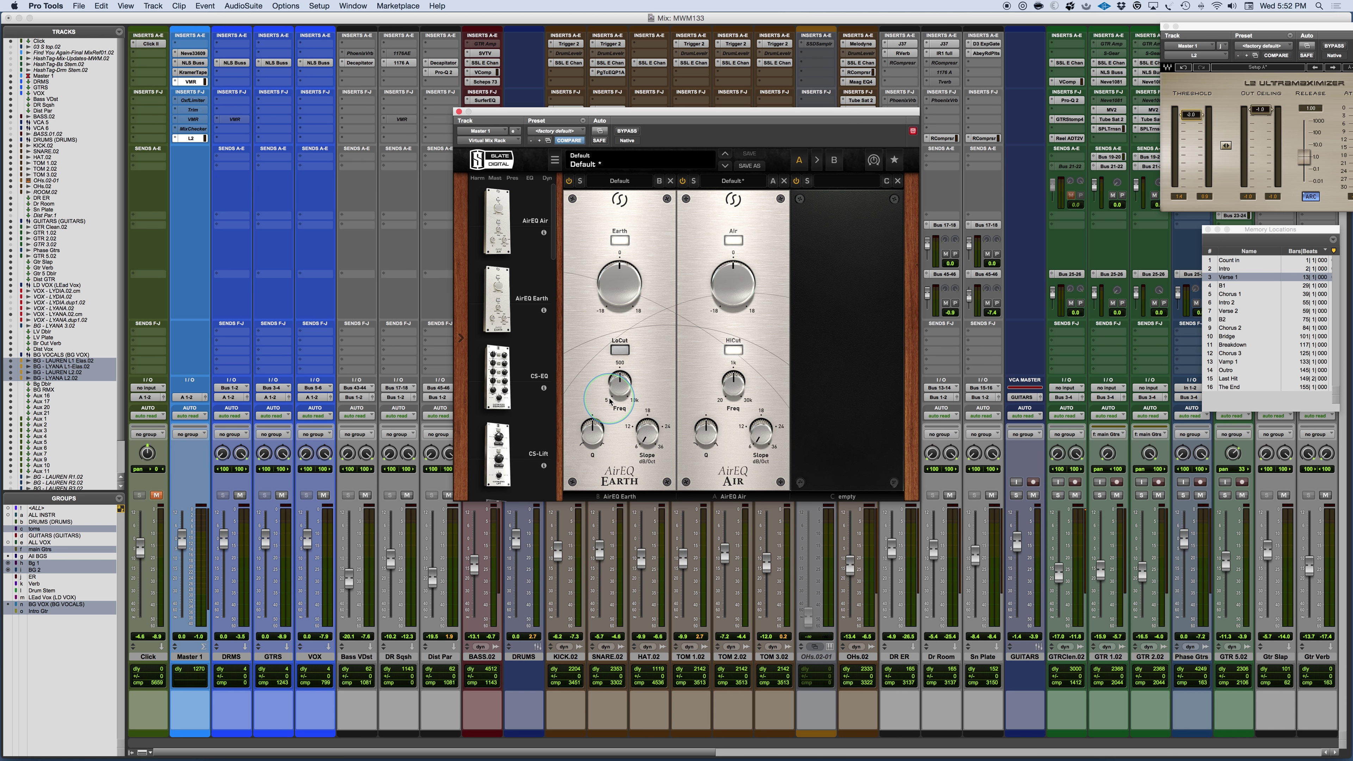
left_click_drag(610, 401, 599, 456)
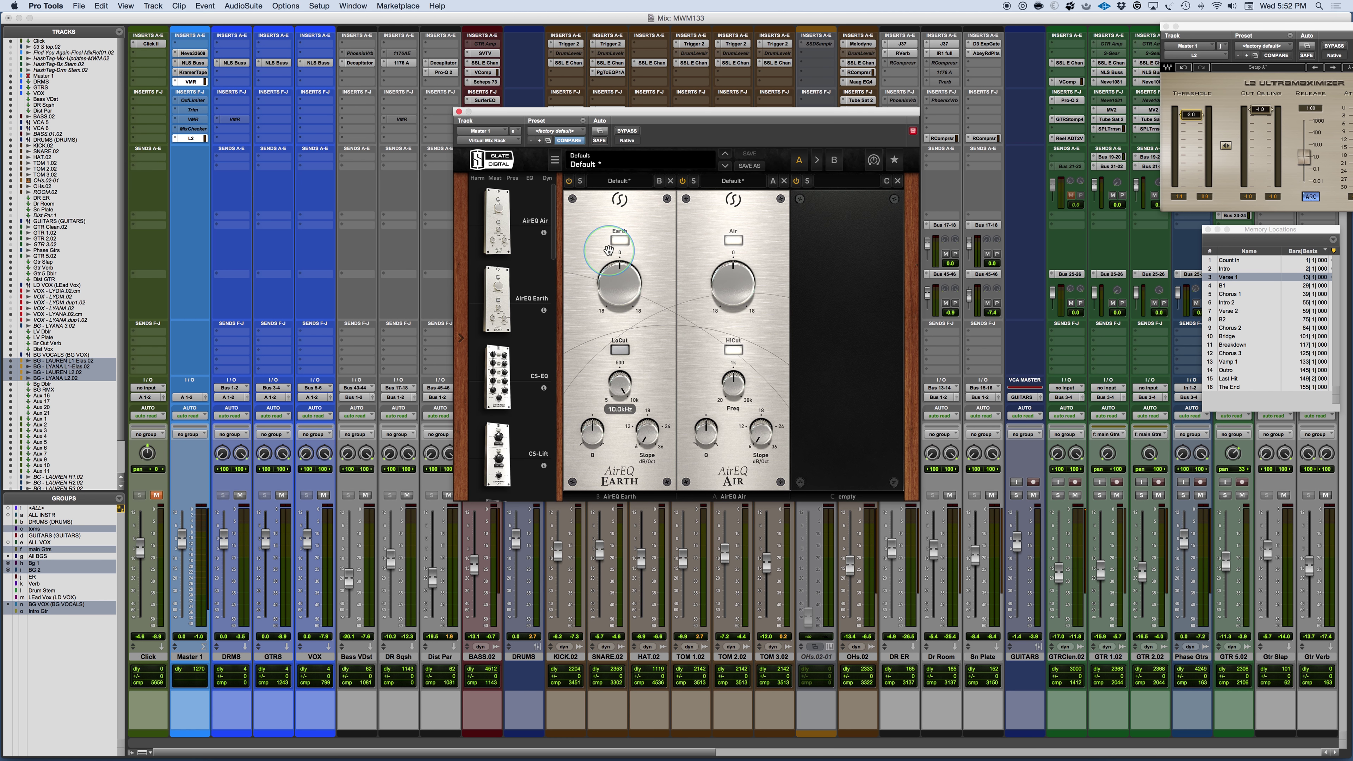
left_click_drag(620, 383, 618, 566)
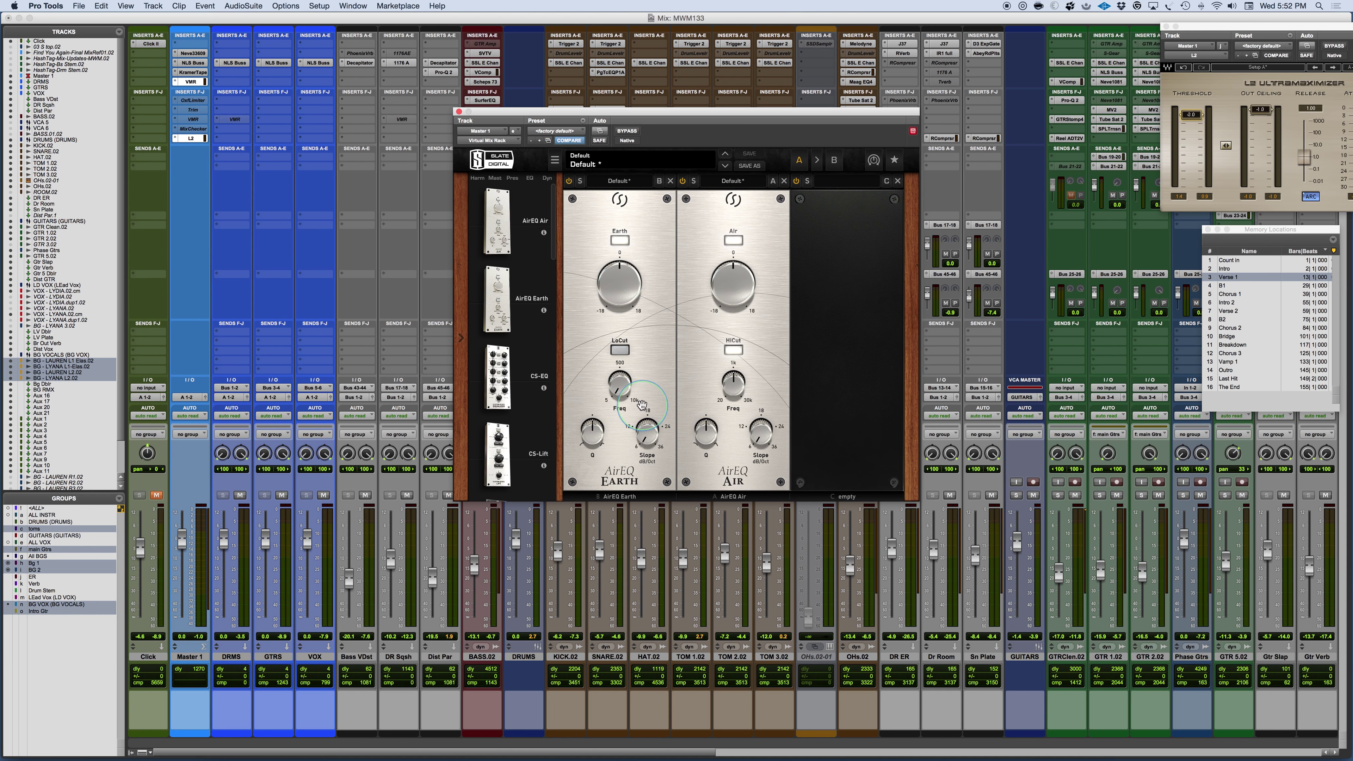
left_click_drag(728, 386, 730, 449)
Enable LoCut on the Earth module and try out its slope and Q controls.
left_click(621, 351)
mouse_move(644, 441)
left_click(641, 446)
mouse_move(641, 445)
left_mouse_down()
mouse_move(646, 320)
mouse_move(617, 506)
mouse_move(629, 423)
mouse_move(635, 444)
left_mouse_up()
left_click(588, 440)
left_click_drag(589, 444, 587, 587)
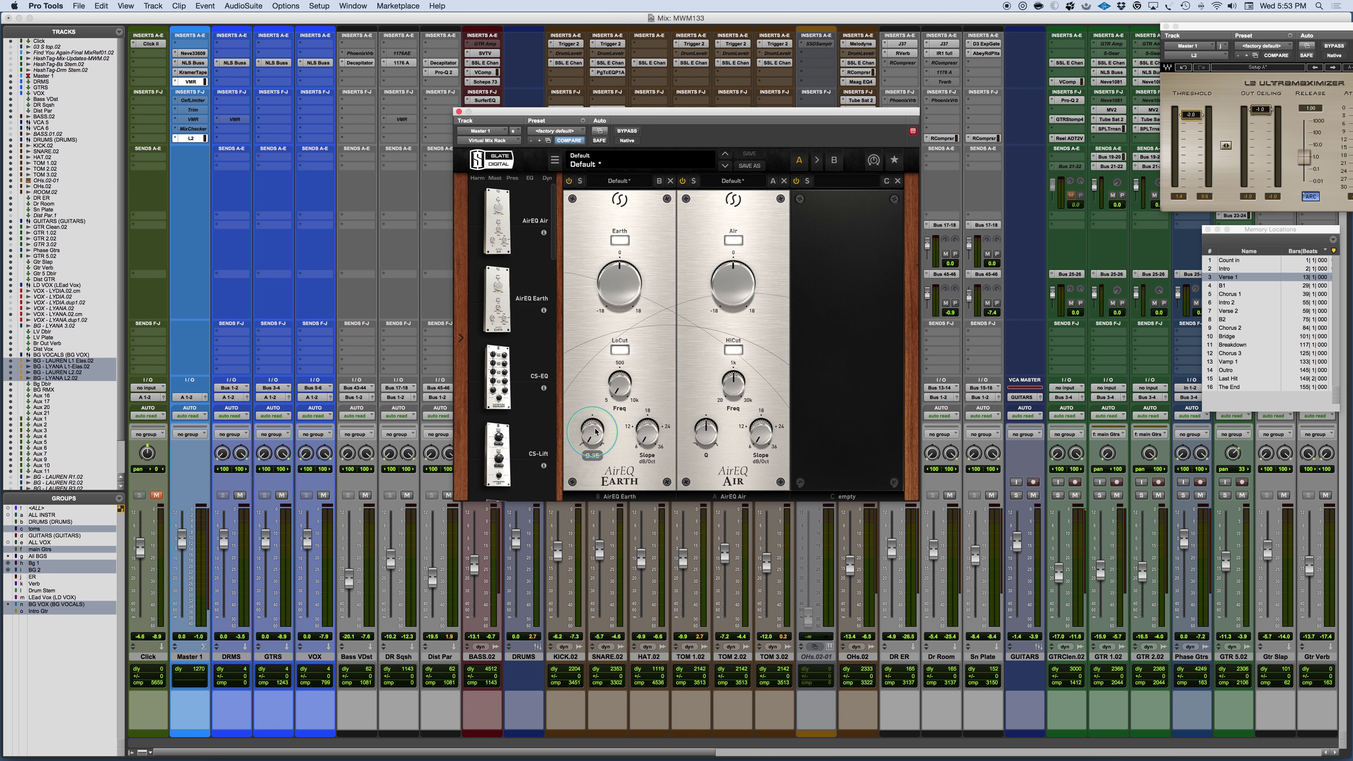
left_click(597, 441)
mouse_move(597, 440)
left_mouse_down()
mouse_move(592, 397)
mouse_move(592, 461)
left_mouse_up()
Mute the VOX track and switch off the LoCut, HiCut and Air sections, keeping only Earth active.
left_click(325, 495)
left_click(327, 496)
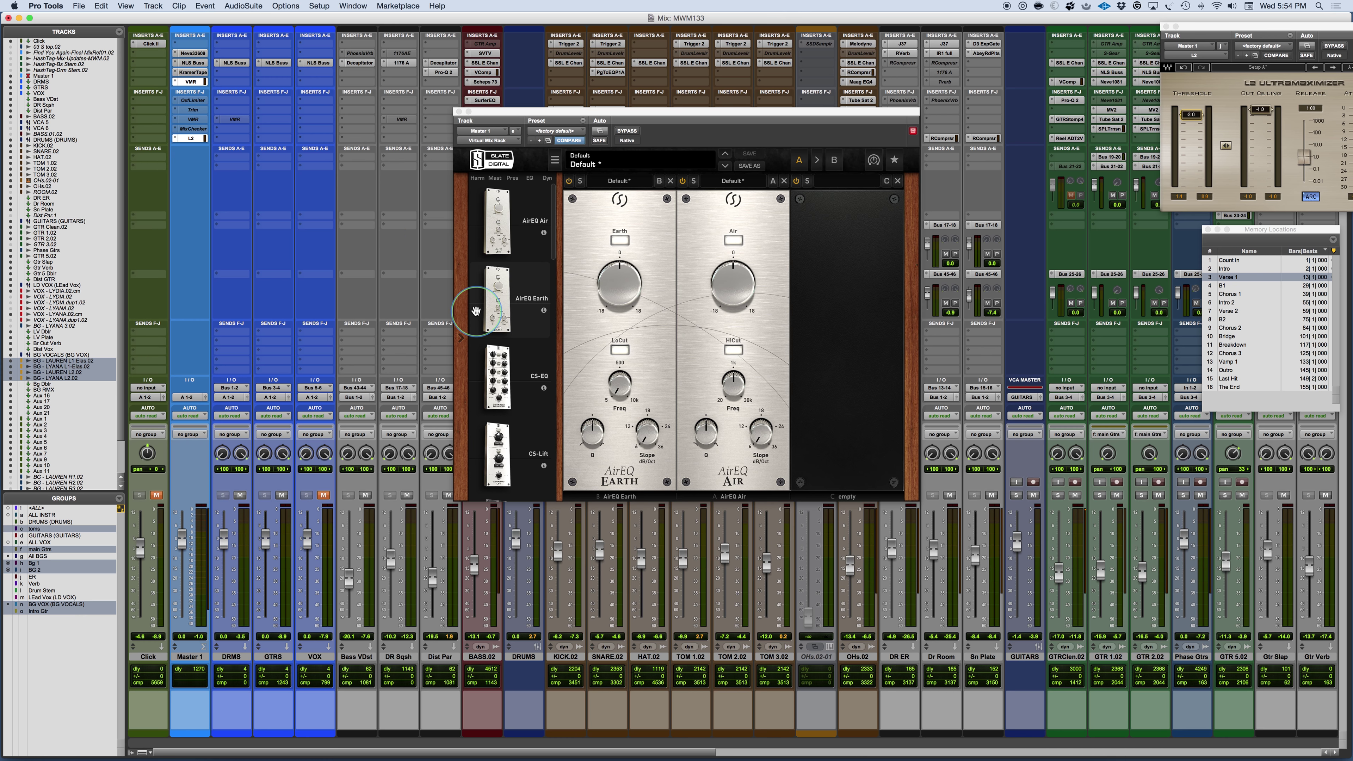
left_click(681, 182)
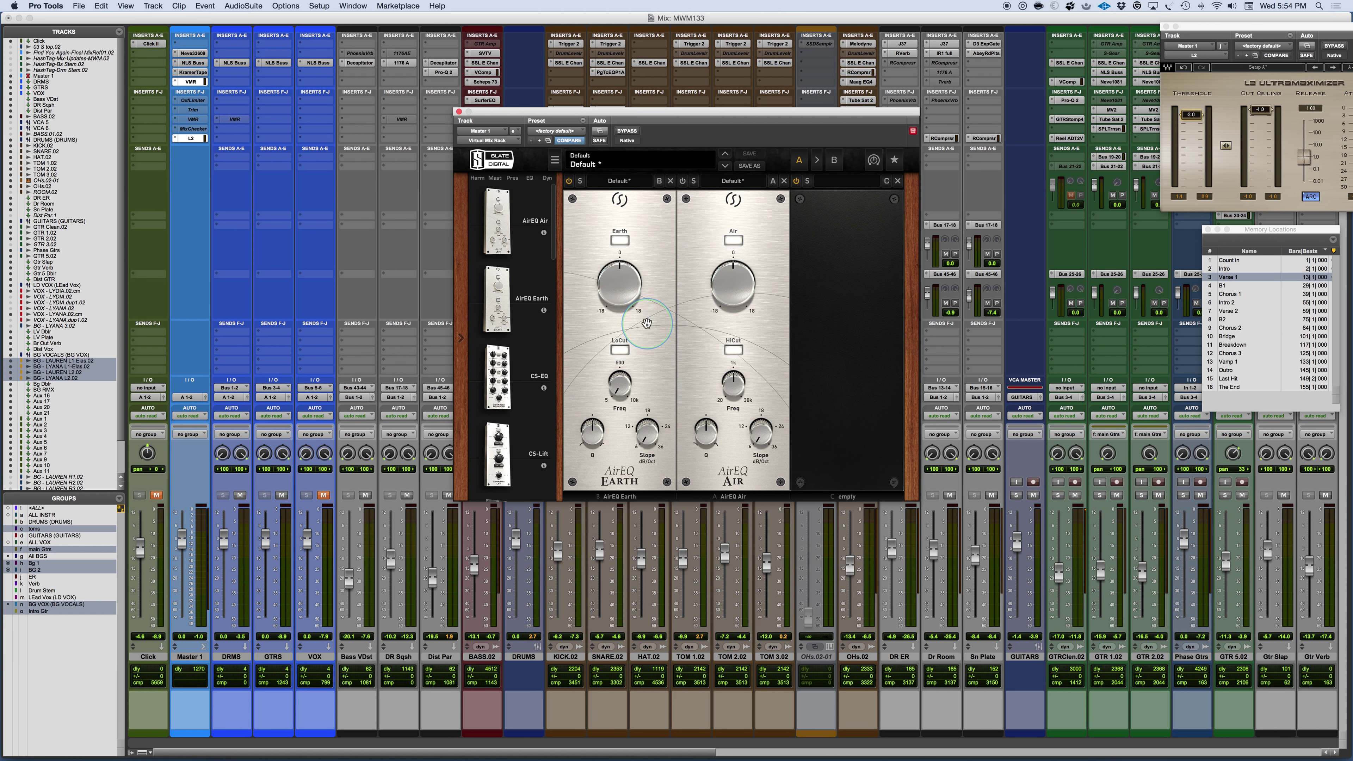
left_click(620, 350)
left_click(734, 349)
left_click(733, 240)
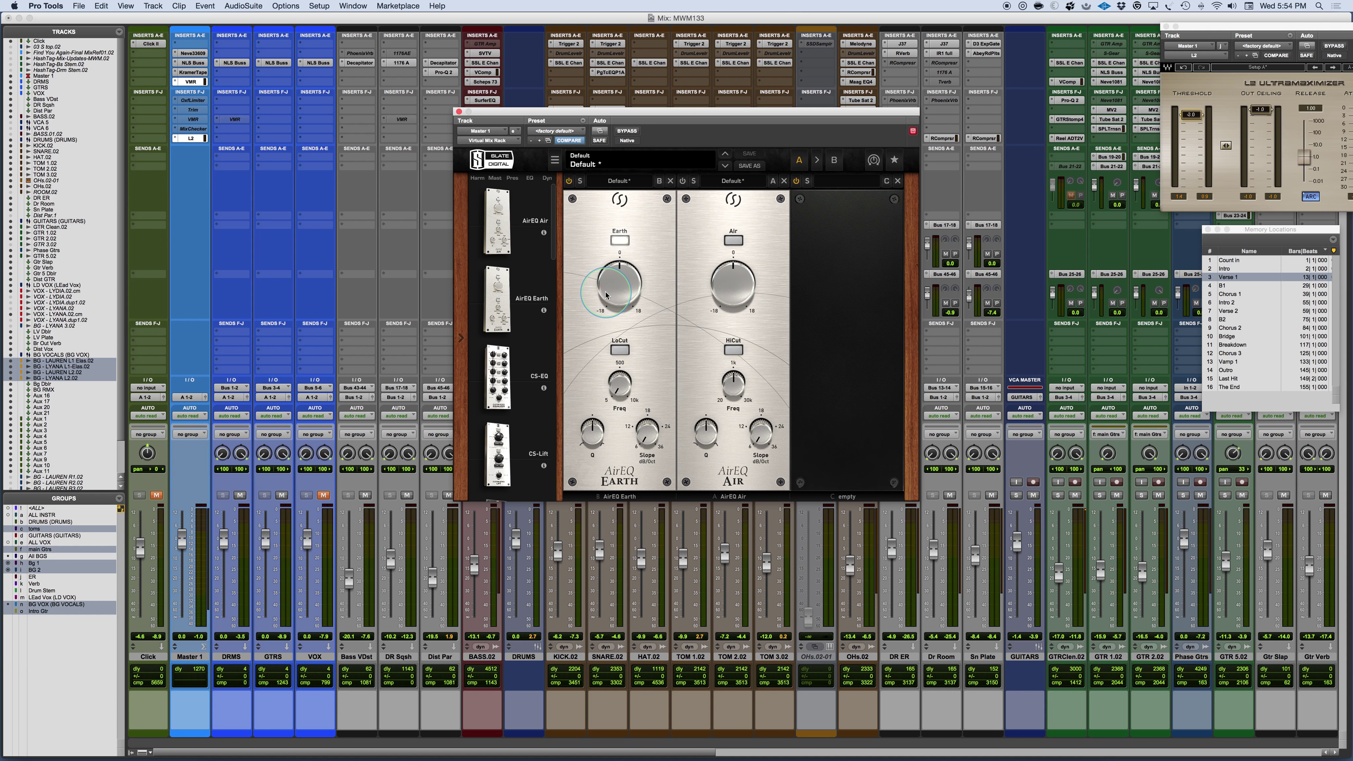
Play the mix and boost the master's Earth gain to about 10.4 dB before backing it off.
key("space")
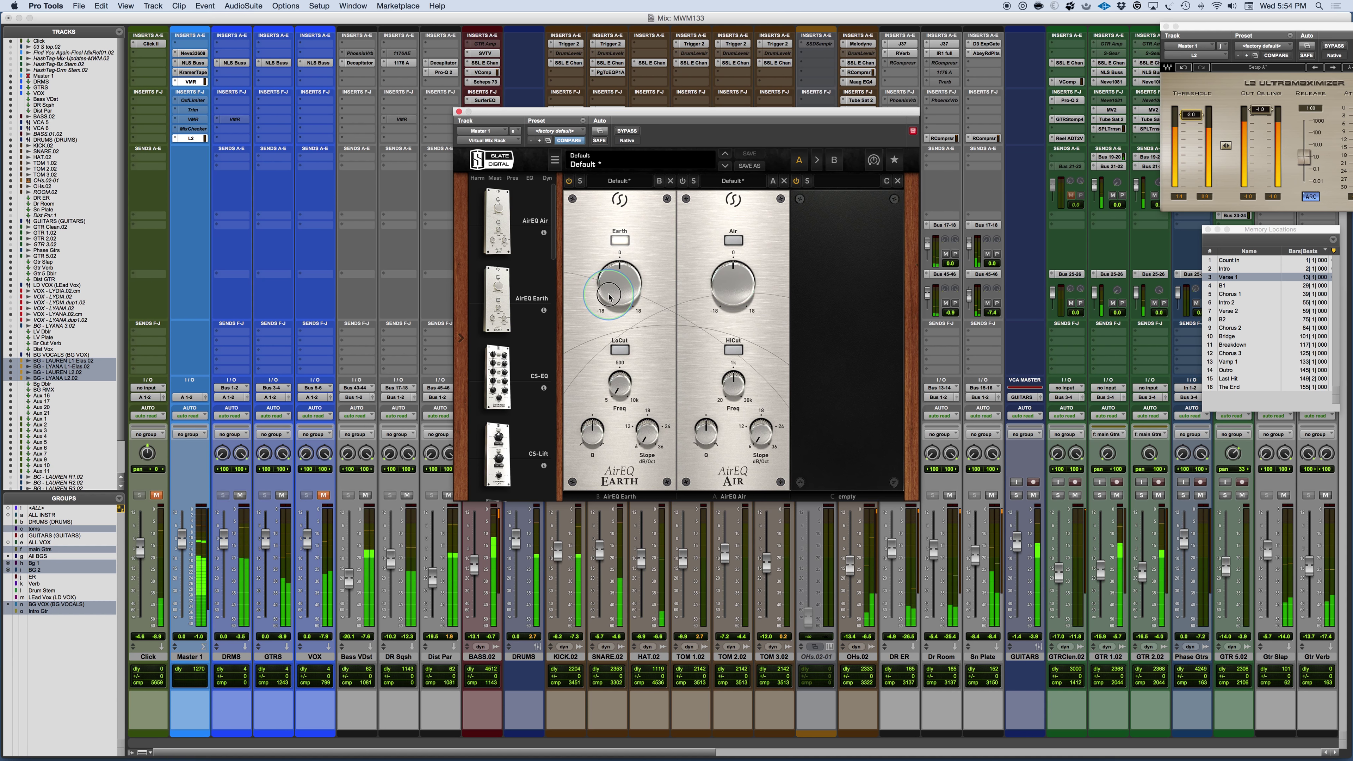
left_click_drag(605, 295, 601, 247)
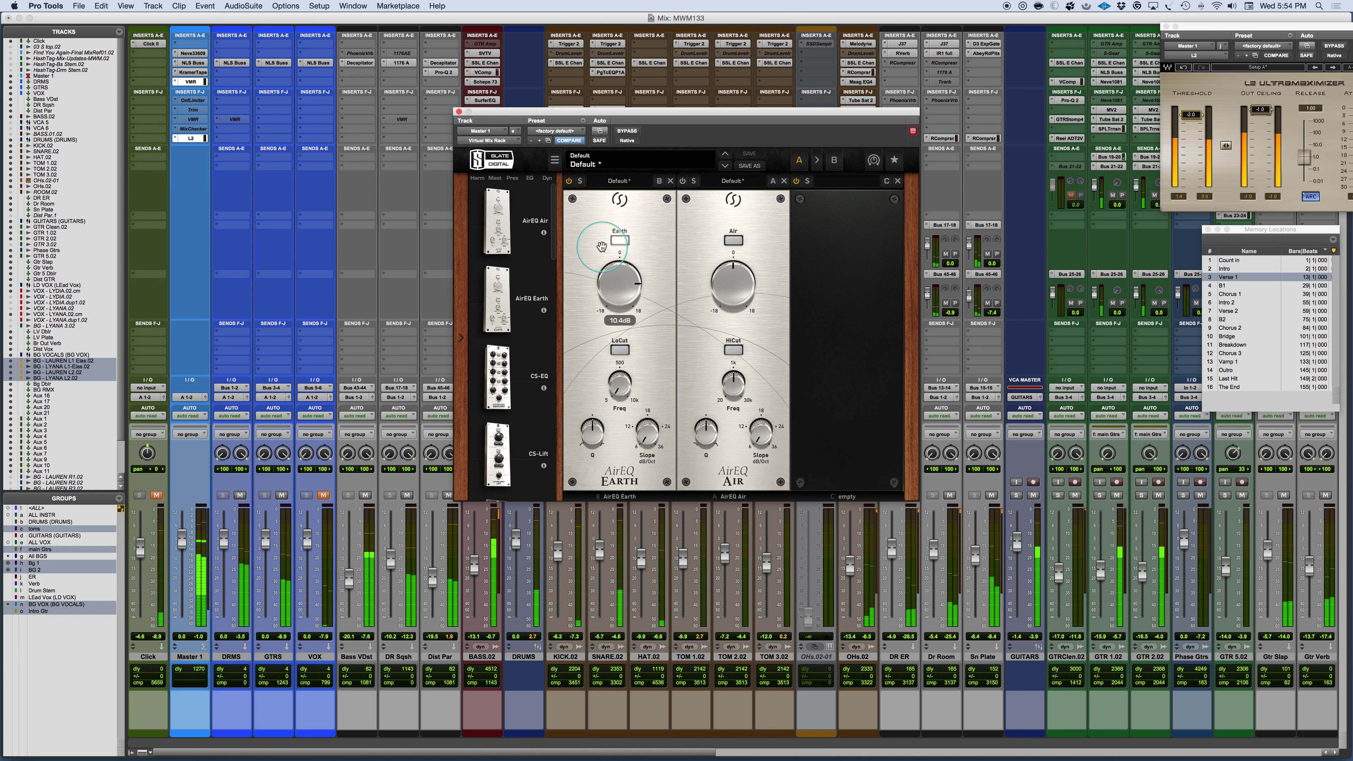
left_click_drag(601, 246, 604, 275)
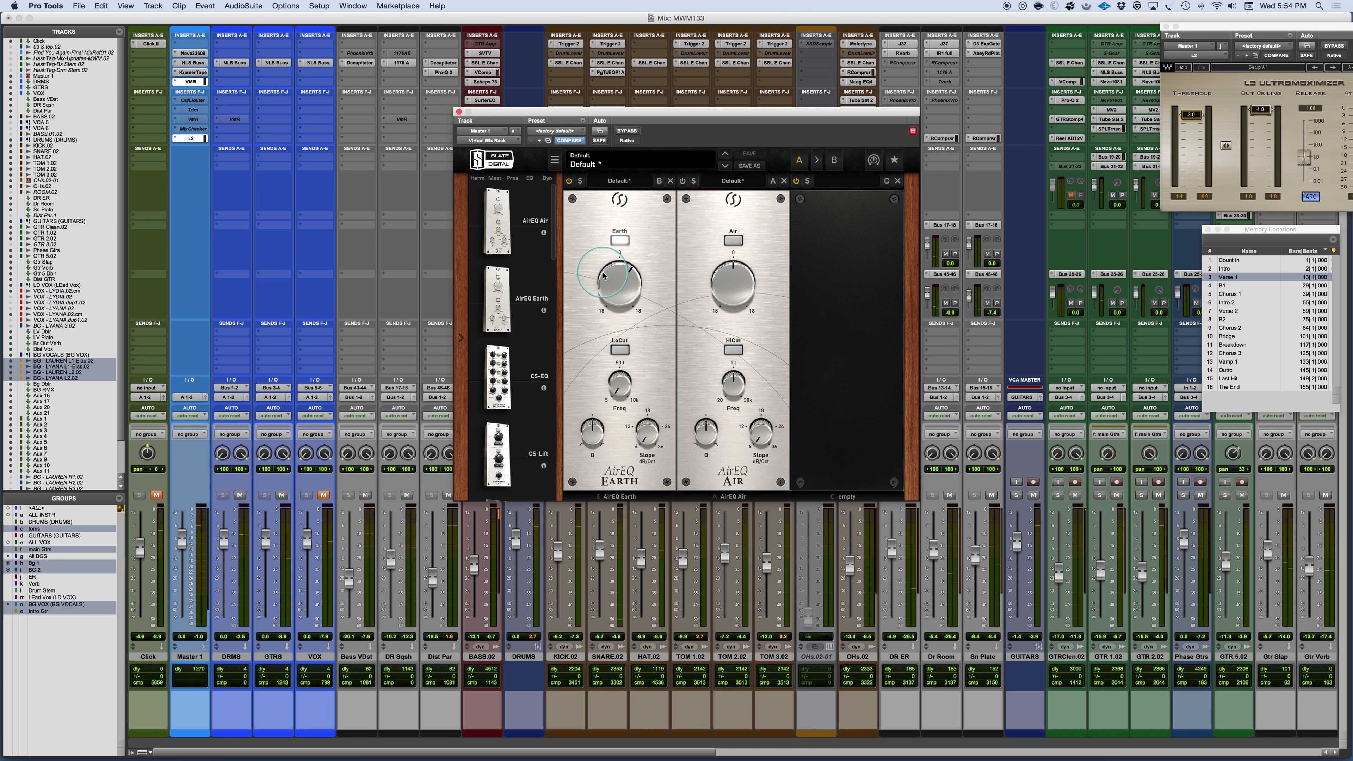
left_click_drag(605, 284, 606, 288)
Raise the Earth gain on the DRMS bus to about 4.3 dB during playback.
left_click_drag(606, 290, 618, 289)
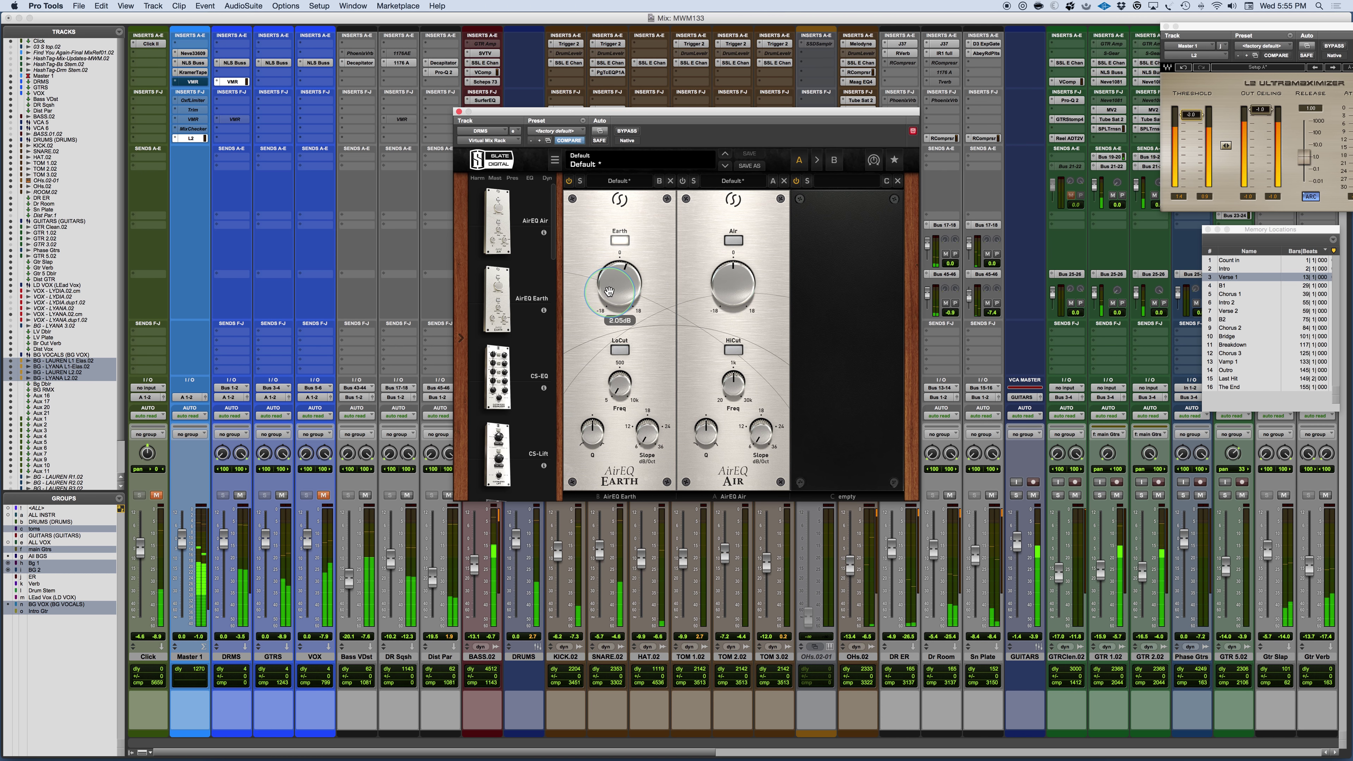
left_click_drag(609, 292, 625, 241)
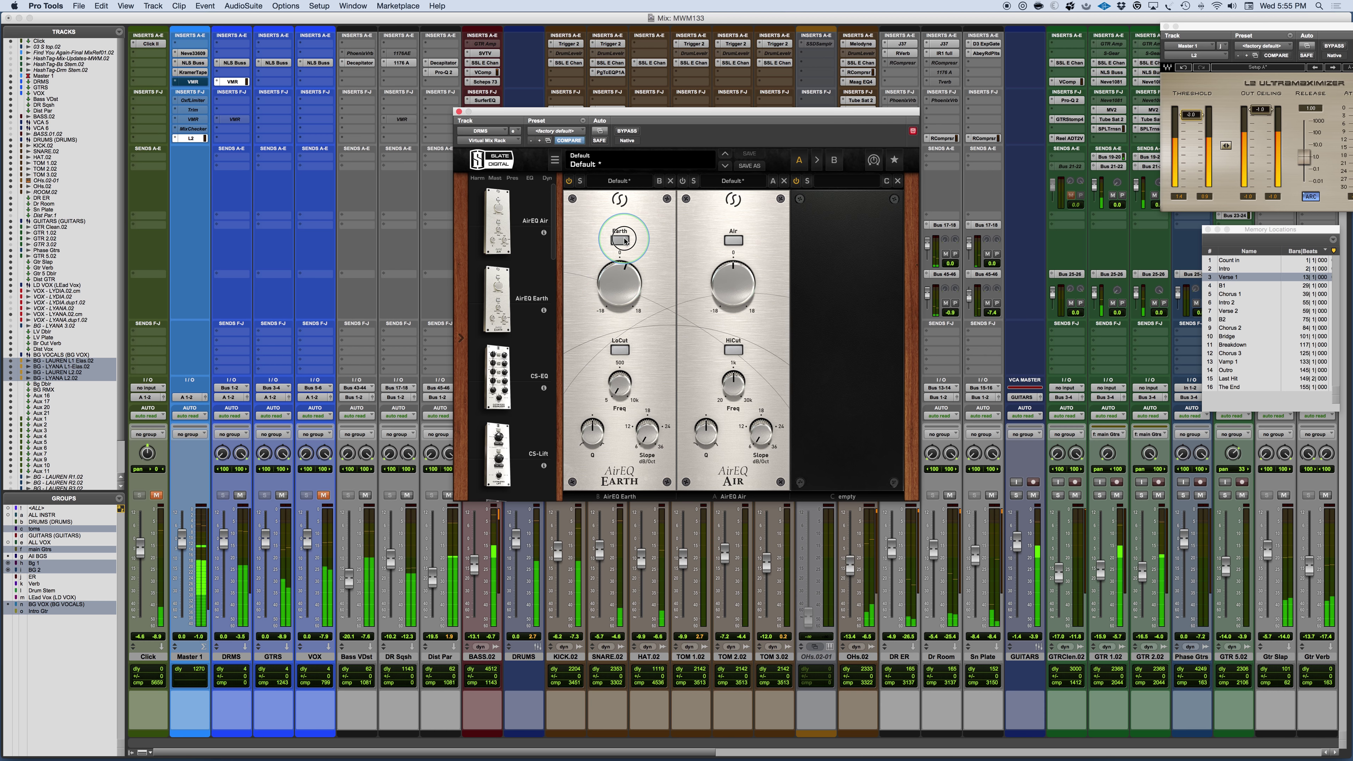
left_click_drag(621, 284, 605, 272)
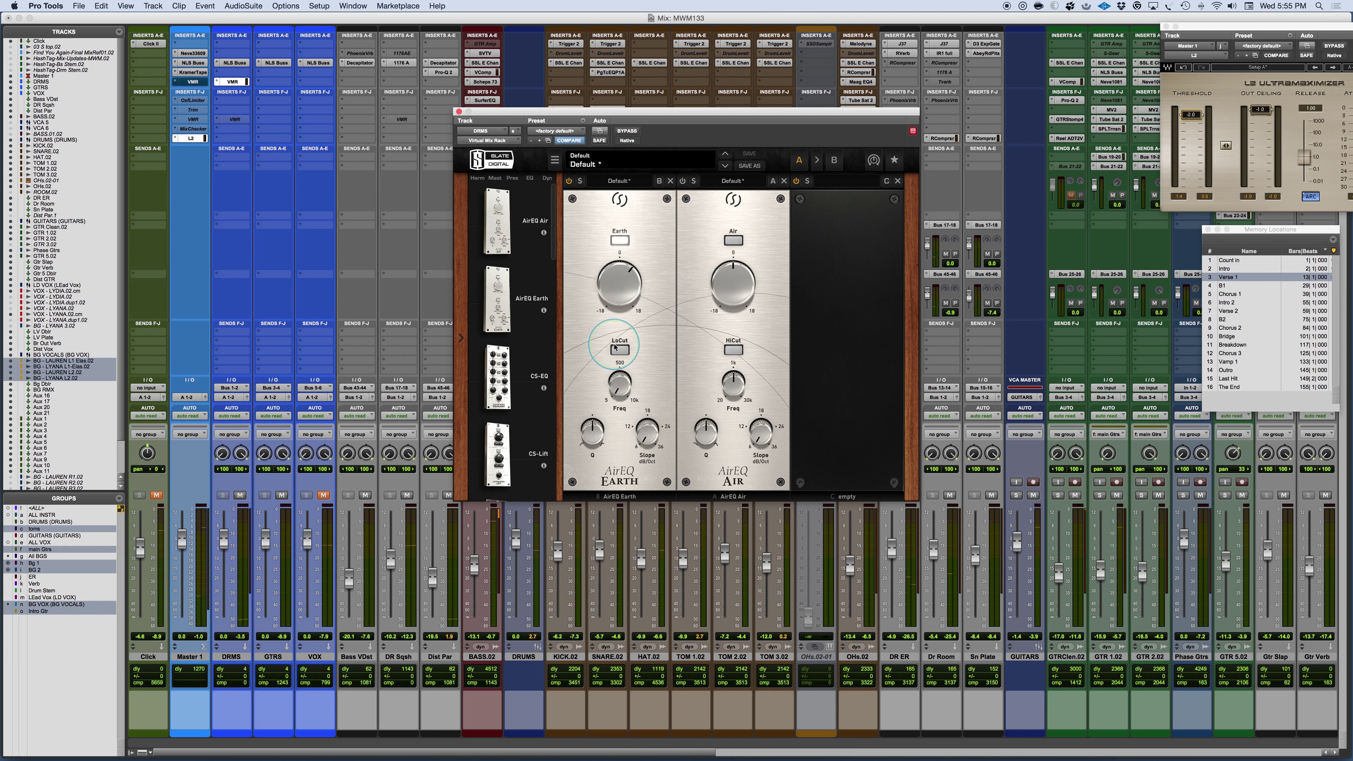
Play the mix, enable LoCut on the DRMS bus, steepen its slope and sweep its frequency to about 1.68 kHz.
left_click(140, 314)
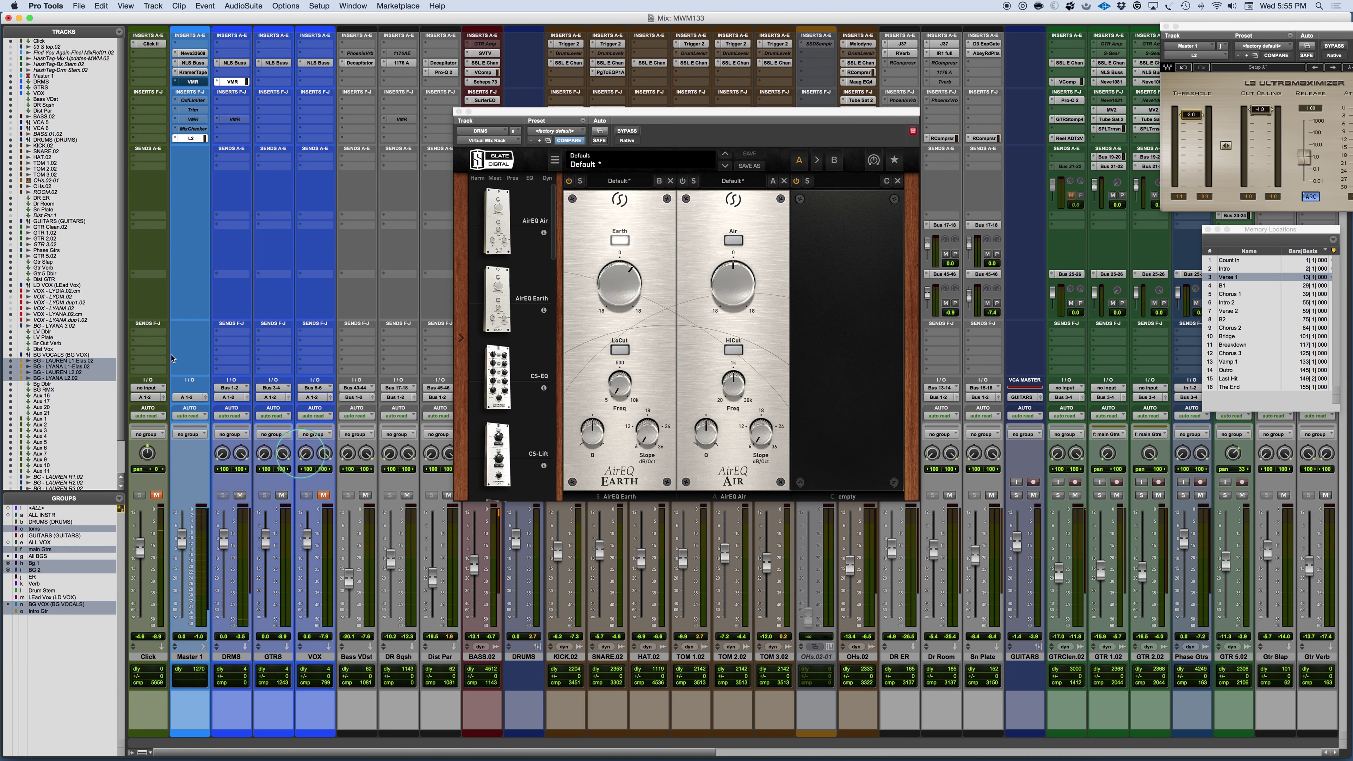
left_click(620, 406)
key("space")
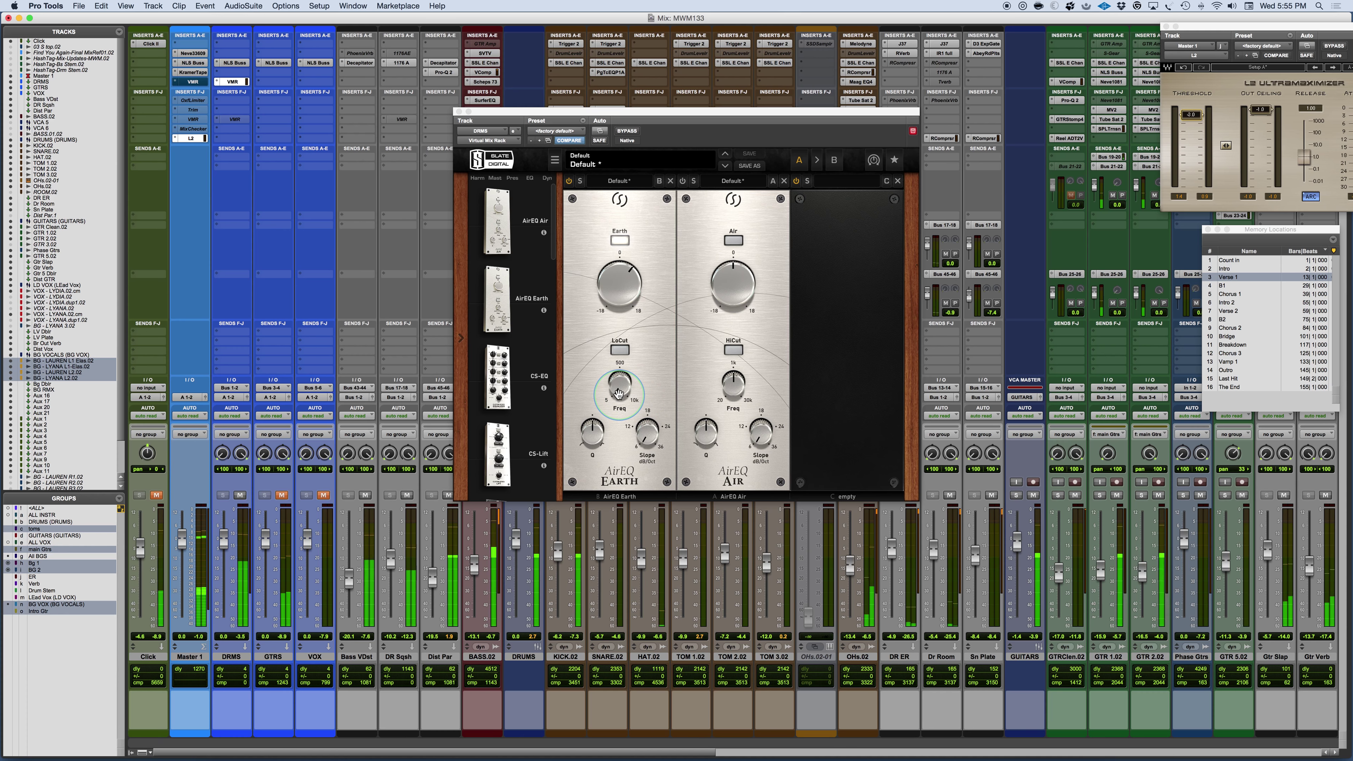
left_click(643, 430)
left_click_drag(643, 431, 613, 302)
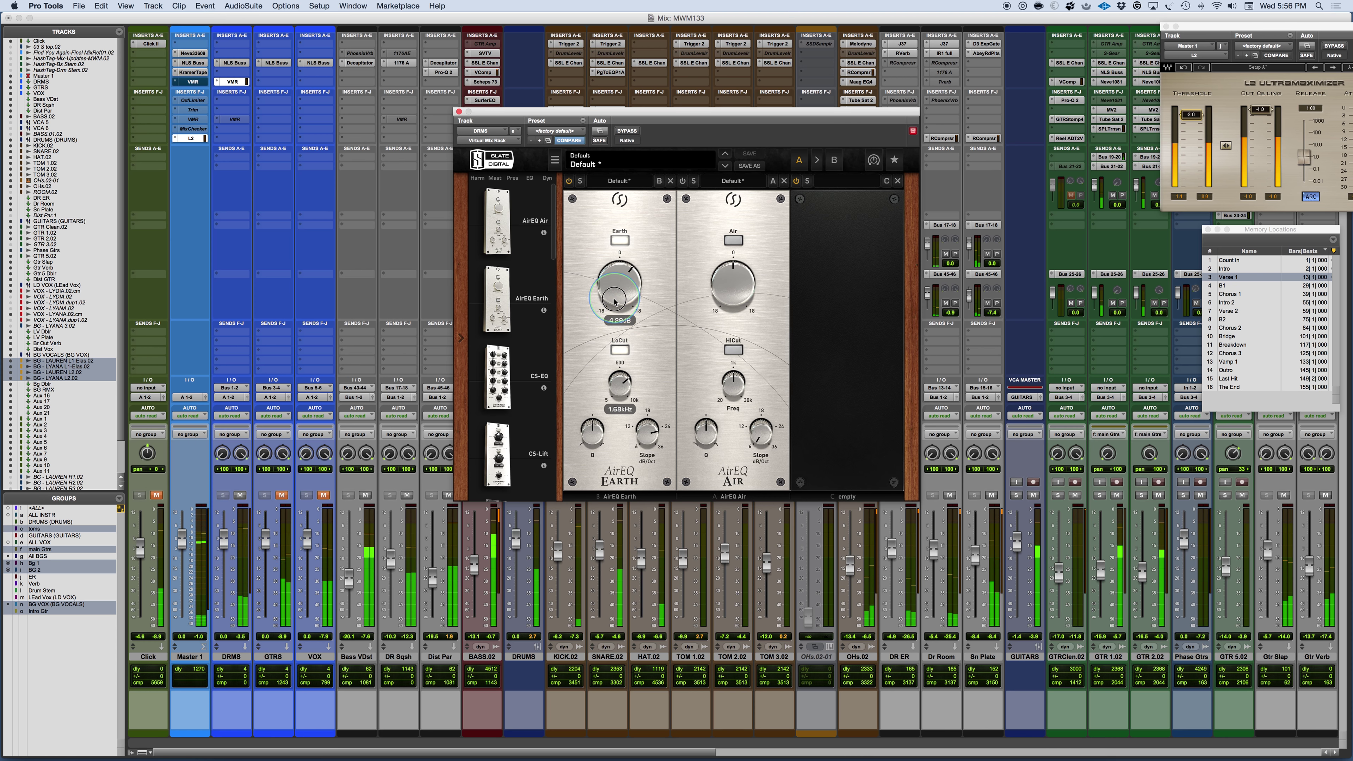
Raise the LoCut Q to 4.00 and sweep the cut frequency back down.
left_click(591, 441)
left_click_drag(591, 442, 571, 339)
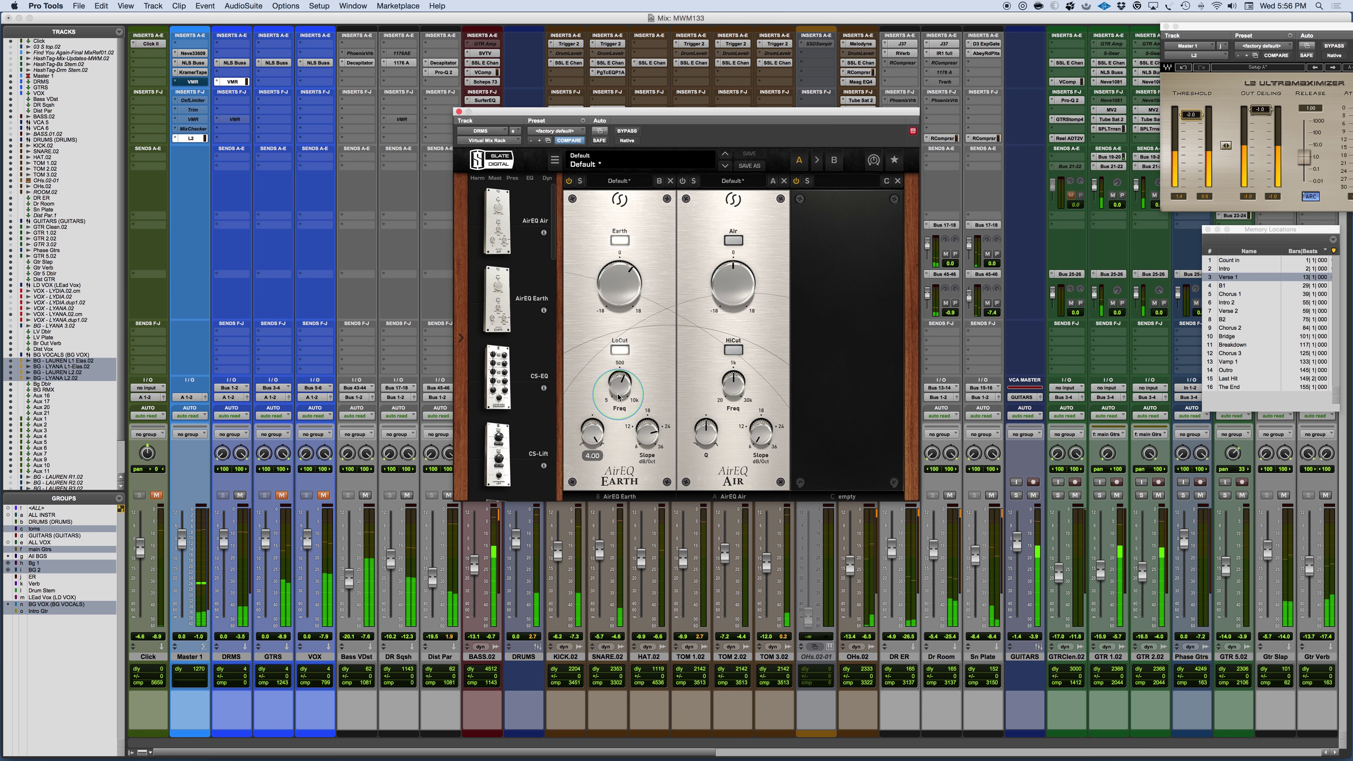
left_click_drag(618, 395, 590, 454)
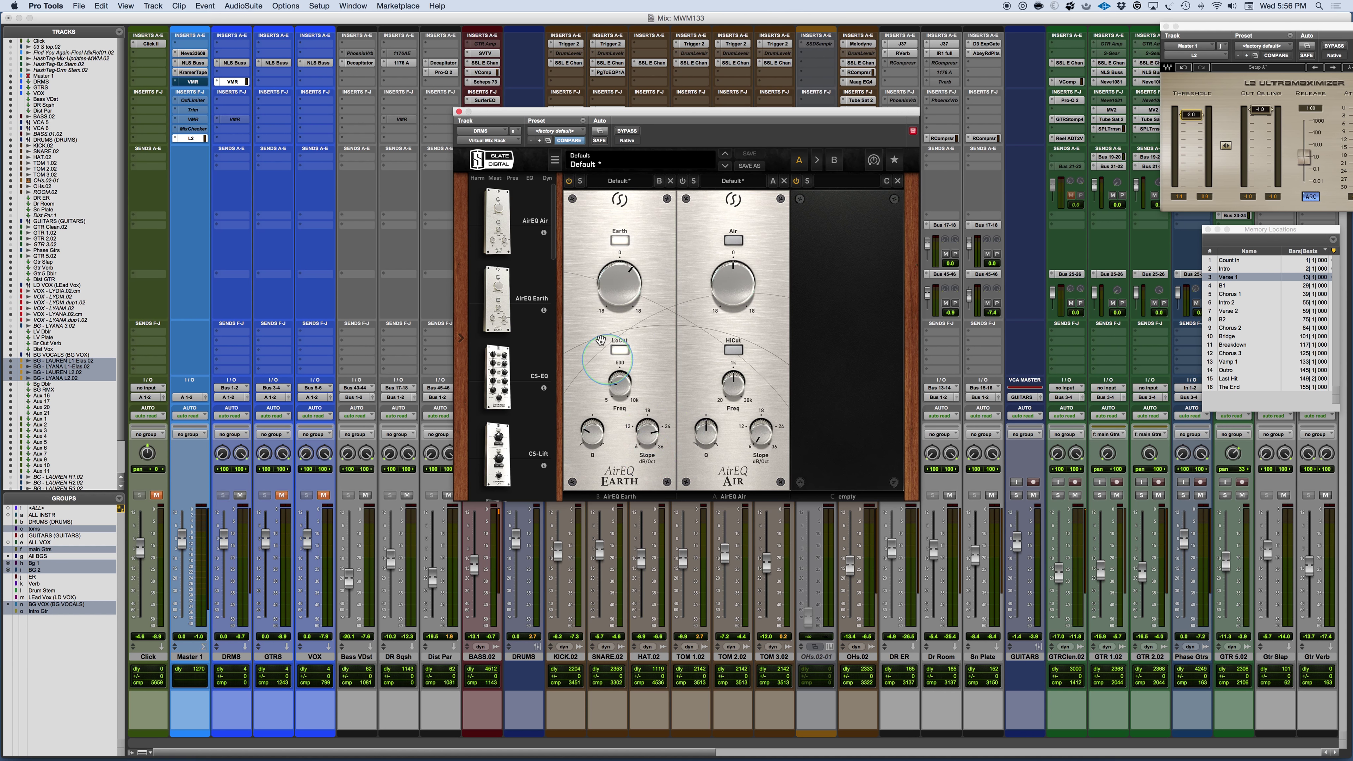
Play the mix and lower the LoCut frequency on the DRMS bus to about 35 Hz.
left_click(612, 274)
mouse_move(645, 428)
left_click_drag(680, 428, 679, 428)
left_click(617, 390)
left_click_drag(617, 390, 611, 397)
key("space")
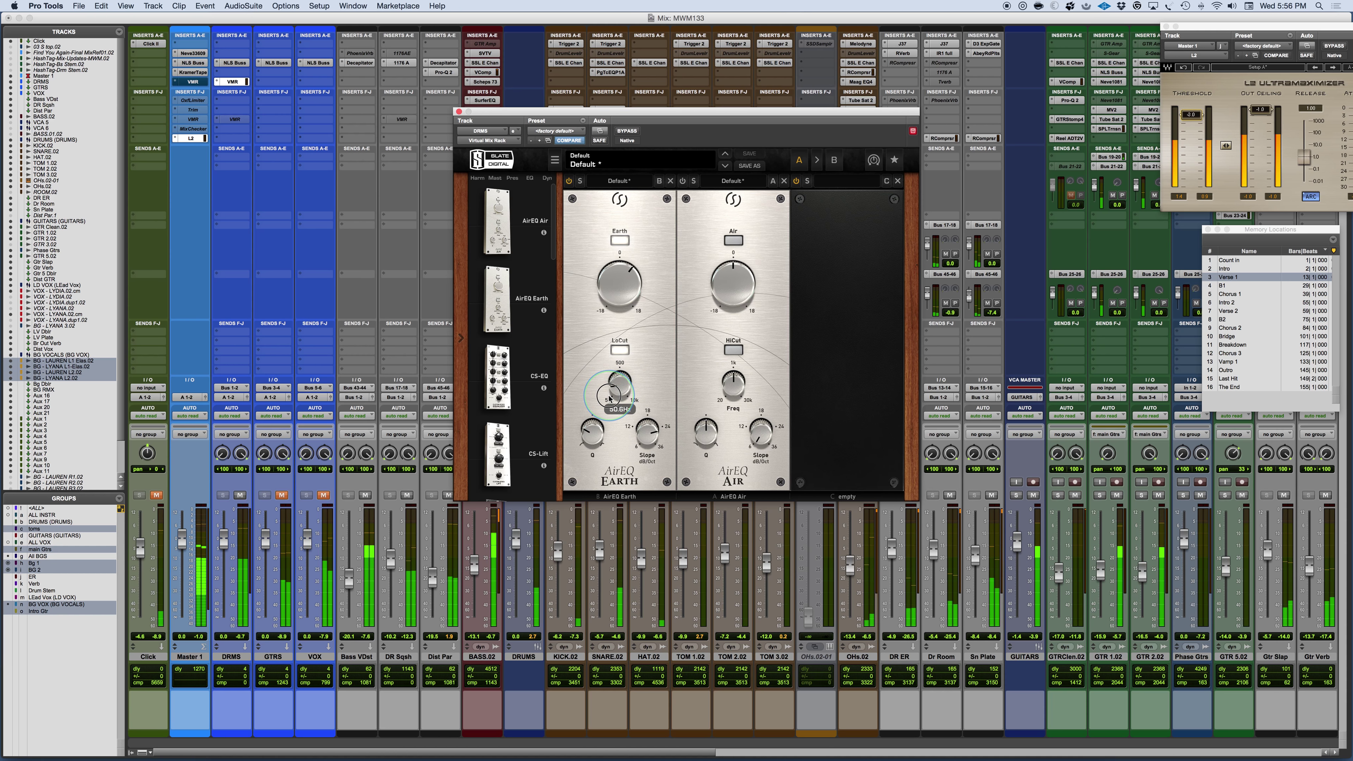
left_click_drag(611, 398, 611, 405)
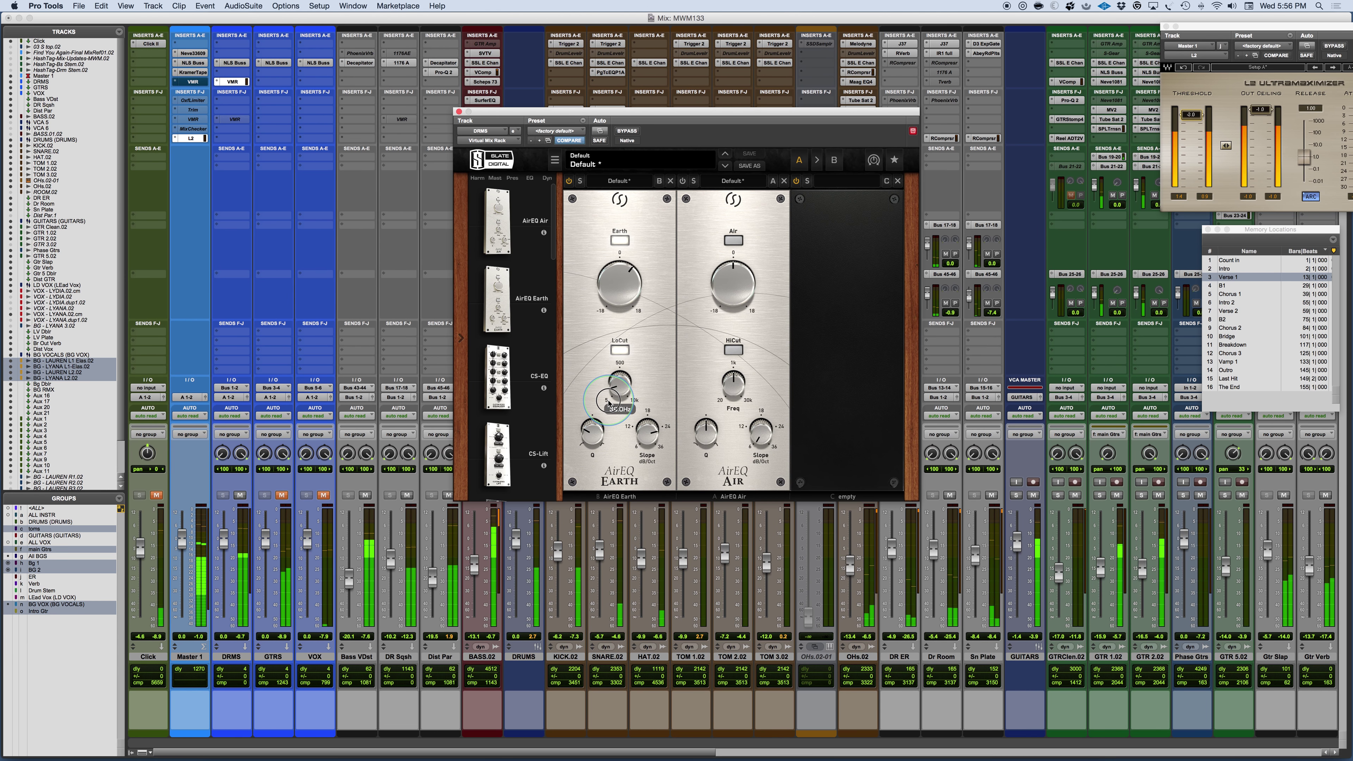
Adjust the LoCut Q, fine-tune the cut frequency to about 39 Hz and reduce the Earth gain.
left_click_drag(585, 434, 579, 388)
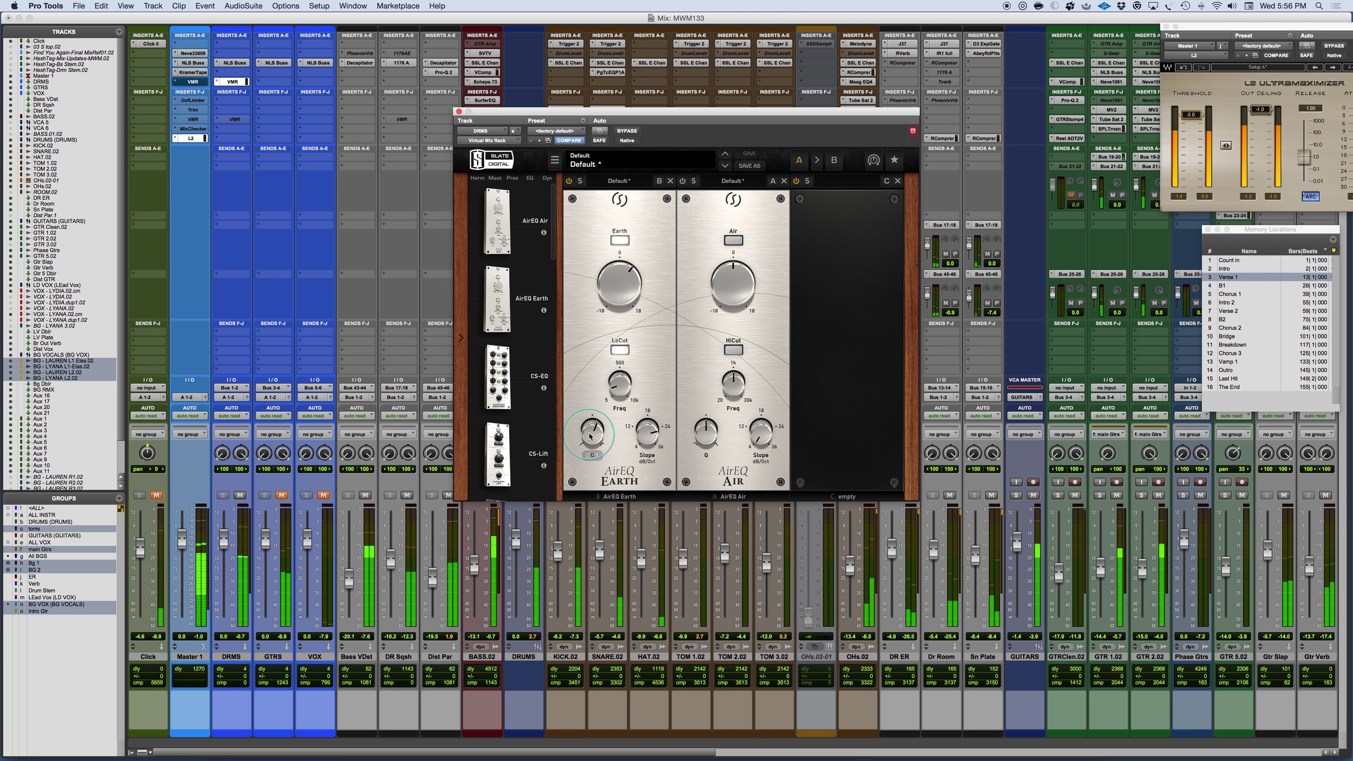
left_click(614, 390)
scroll(614, 393, "up", 2)
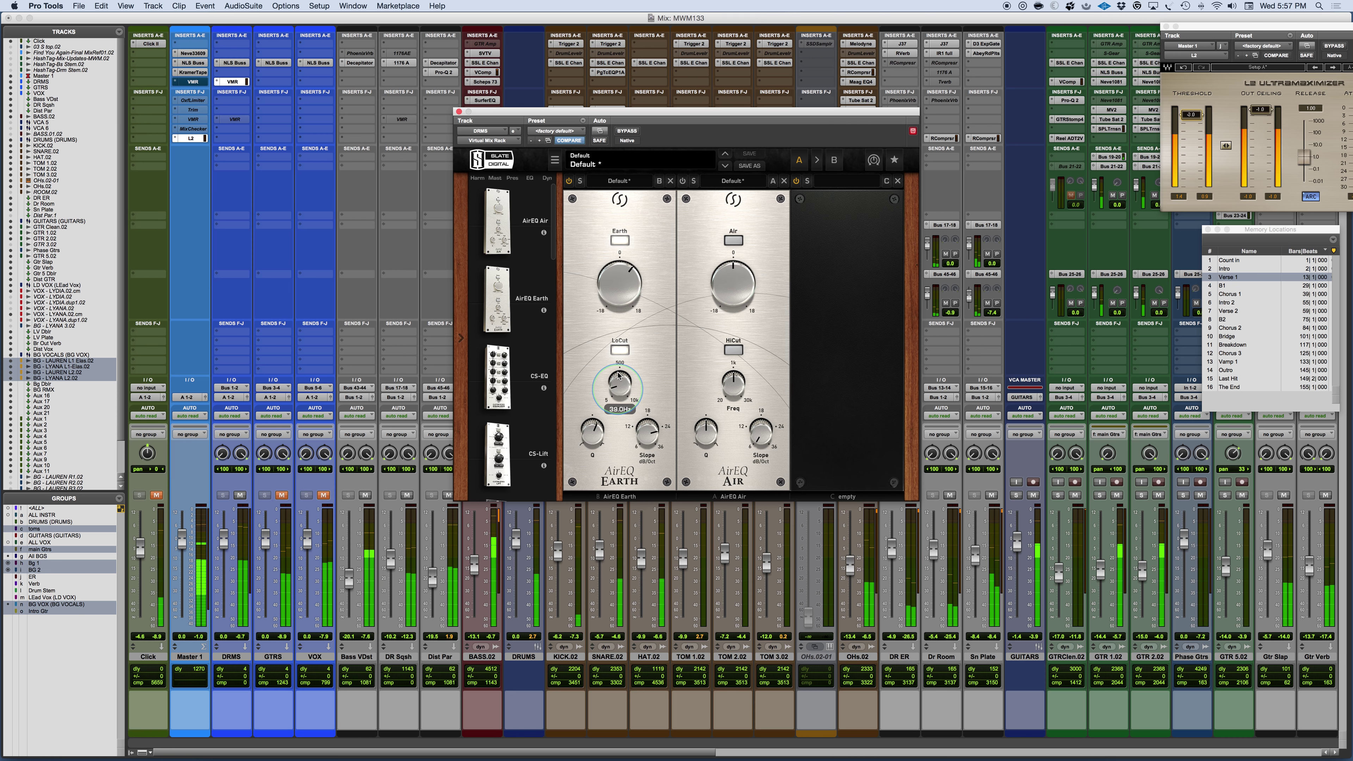
scroll(611, 304, "down", 2)
scroll(611, 304, "down", 1)
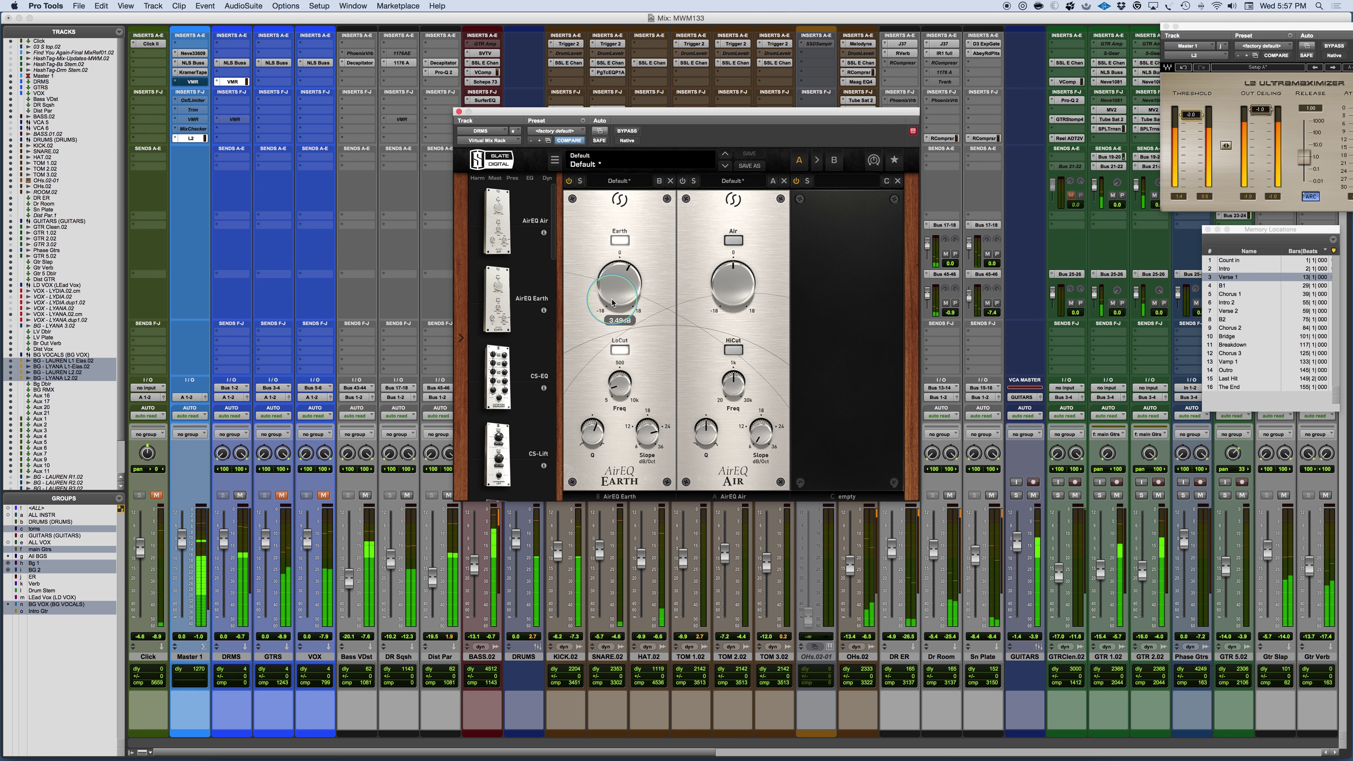
Compare the DRMS processing bypassed and active while trimming the Earth gain and LoCut Q.
left_click(569, 182)
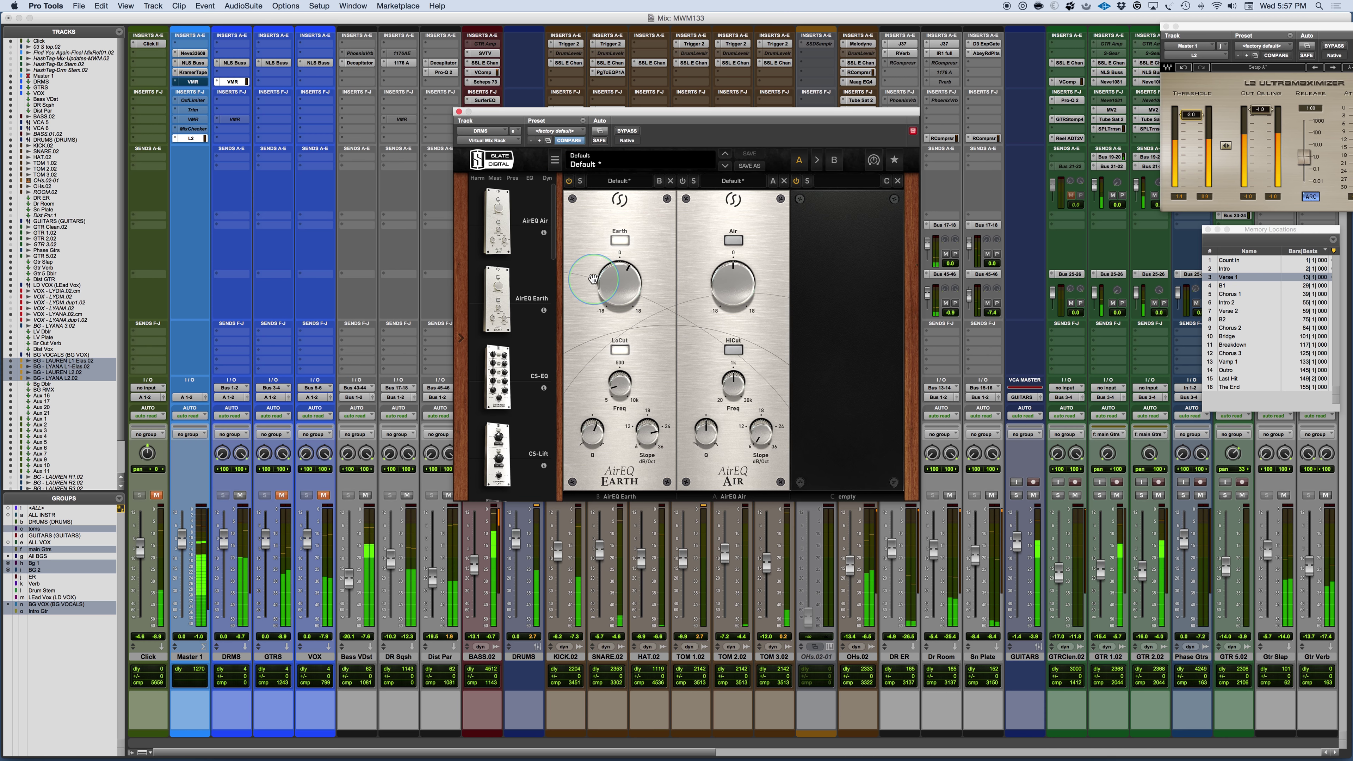
left_click_drag(592, 279, 607, 289)
left_click_drag(586, 438, 587, 451)
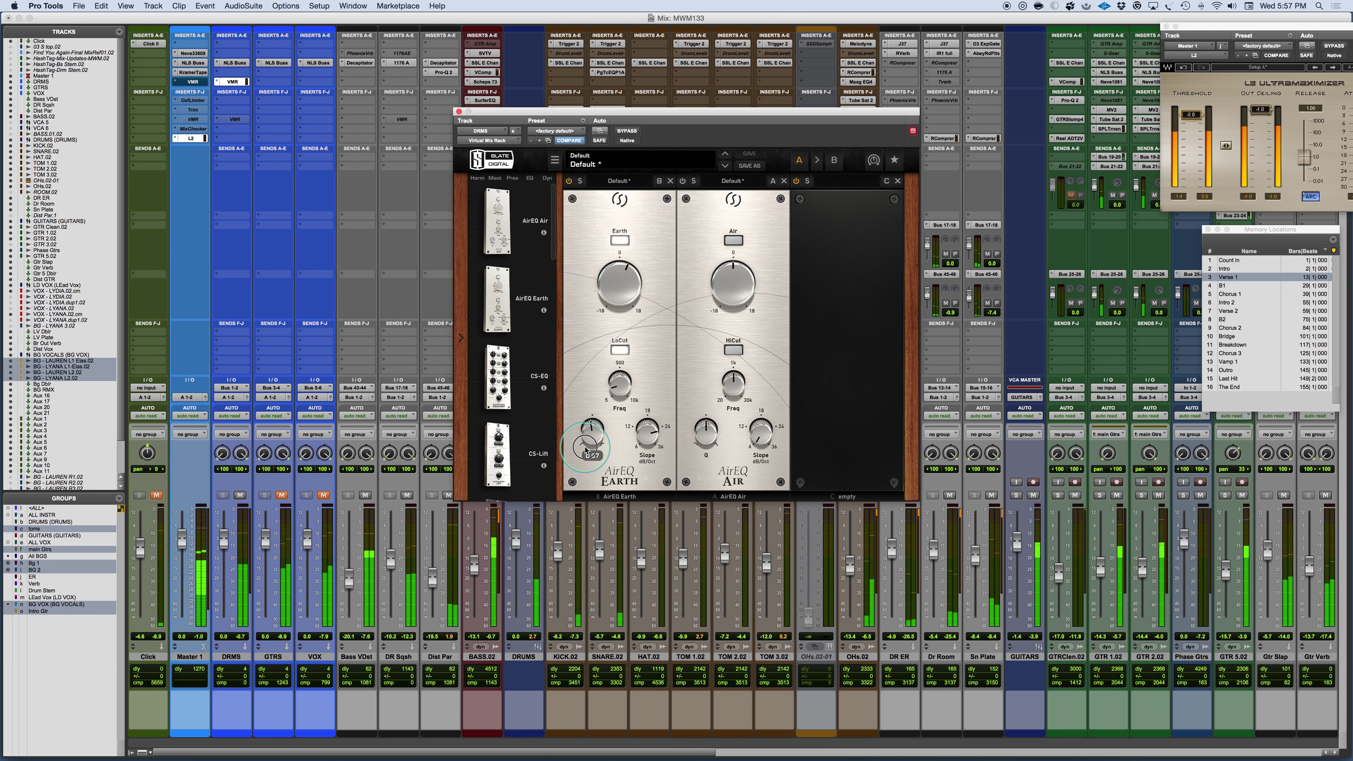
left_click(626, 131)
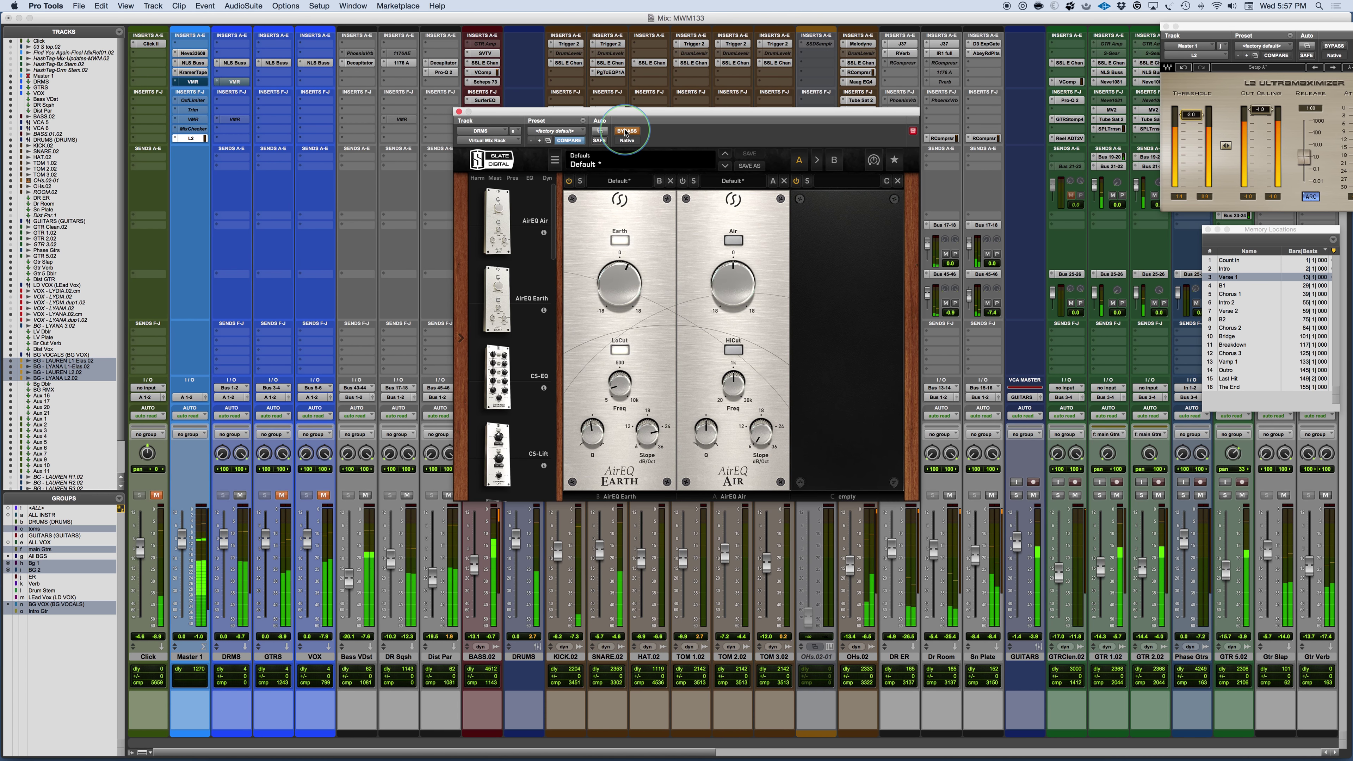
left_click(626, 131)
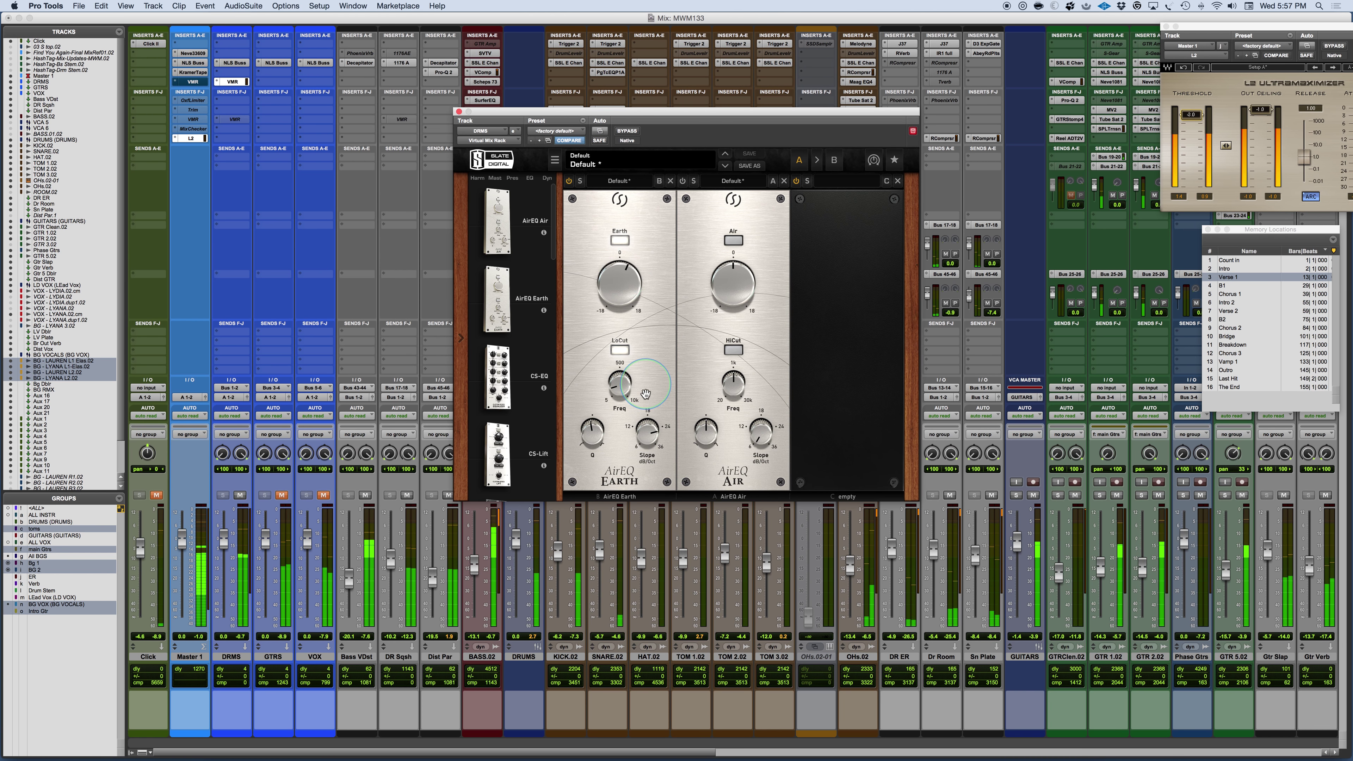
Fine-tune the LoCut frequency on the DRMS bus to about 39 Hz while playing the mix.
left_click(623, 400)
left_click_drag(623, 400, 615, 392)
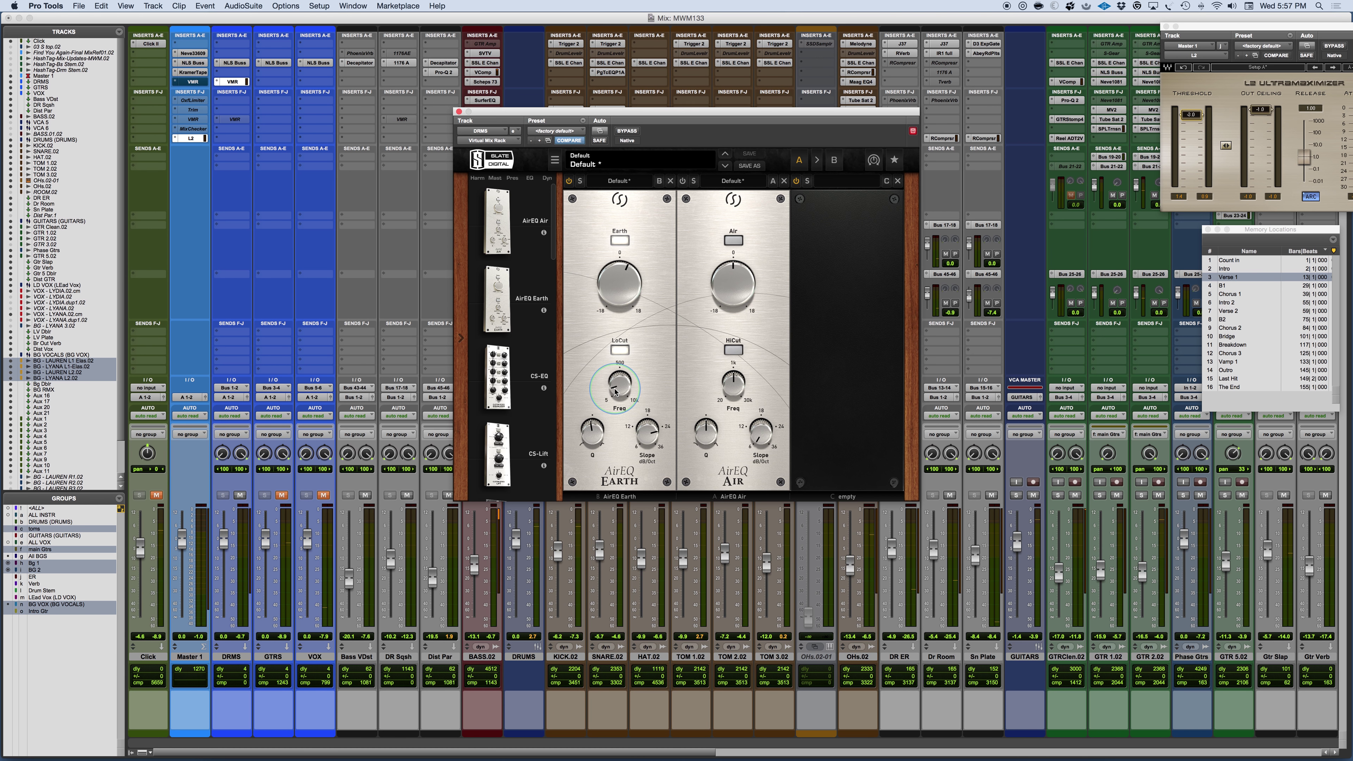
left_click(589, 421)
left_click(619, 388)
mouse_move(616, 396)
key("space")
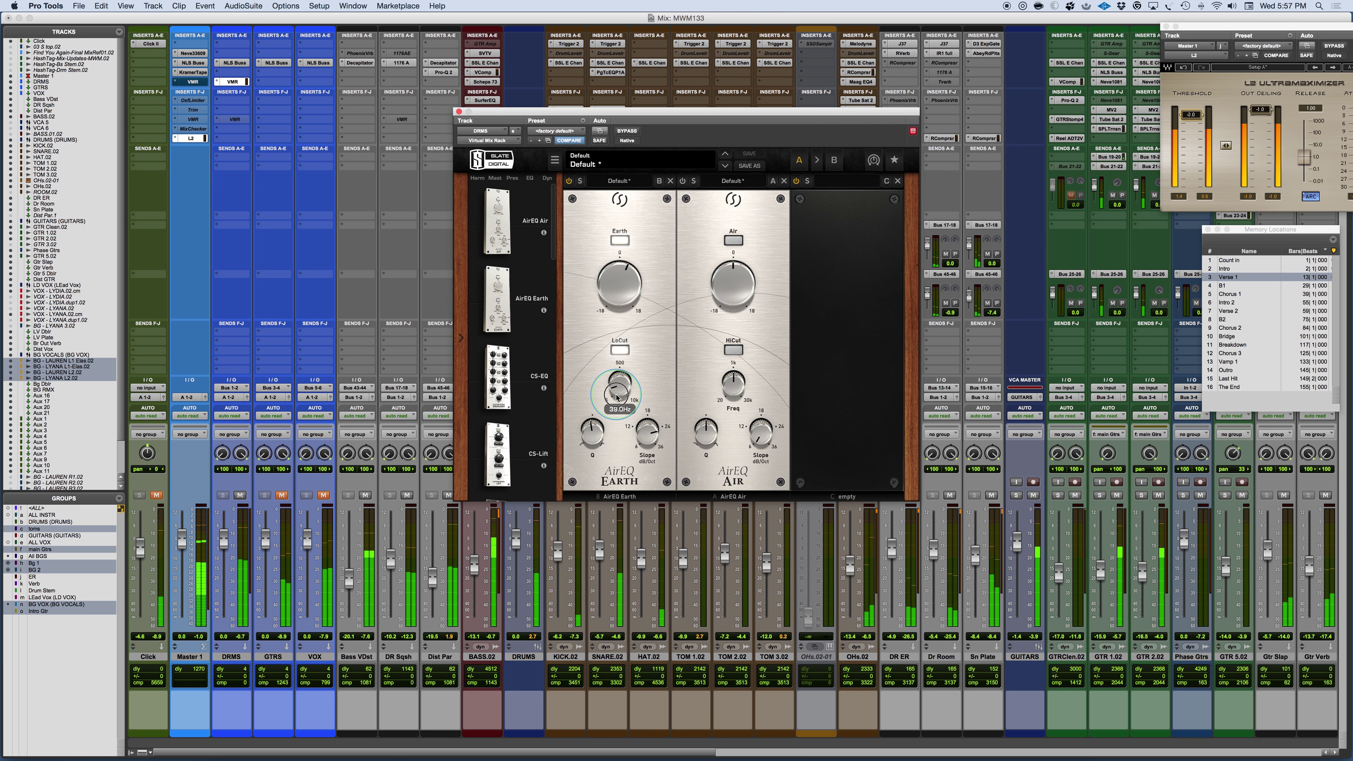
left_click_drag(617, 395, 616, 396)
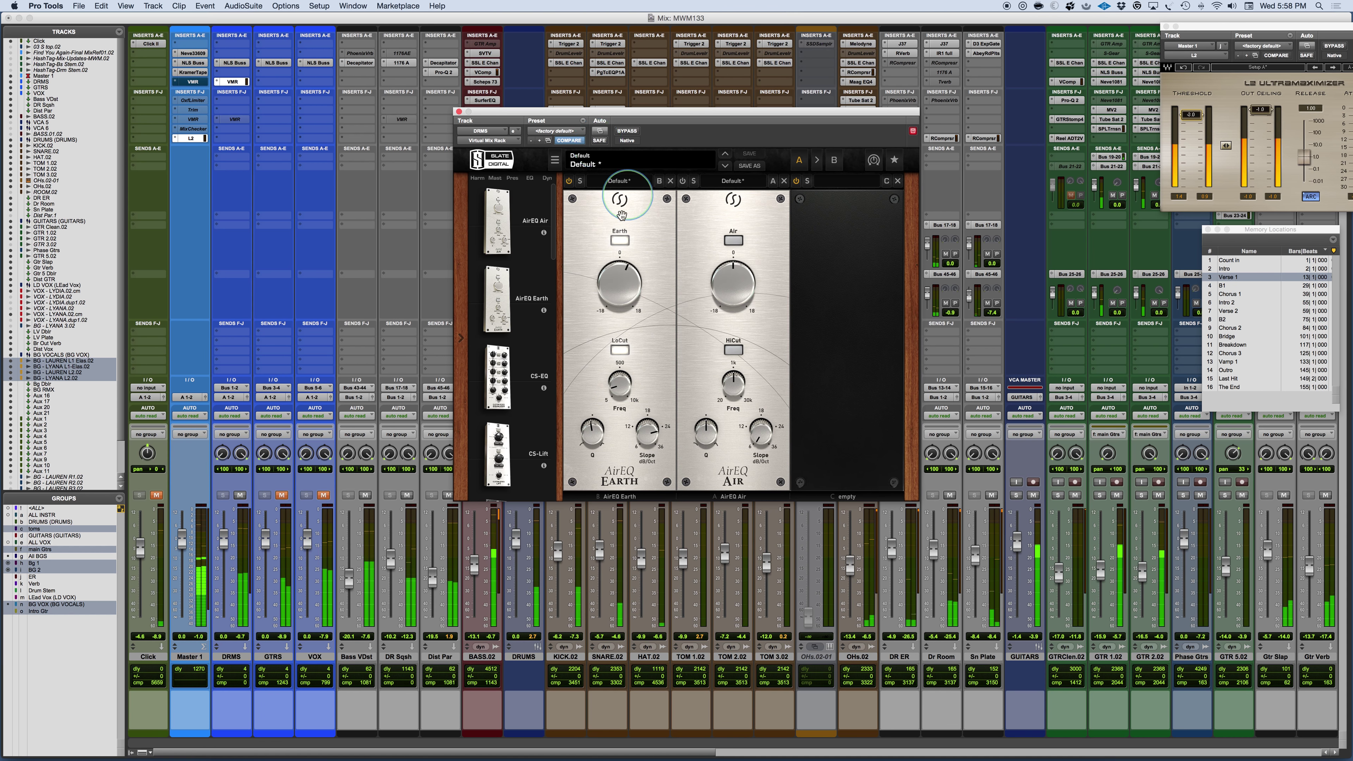
Switch LoCut off and on again during playback to compare the drums' low end.
left_click(621, 352)
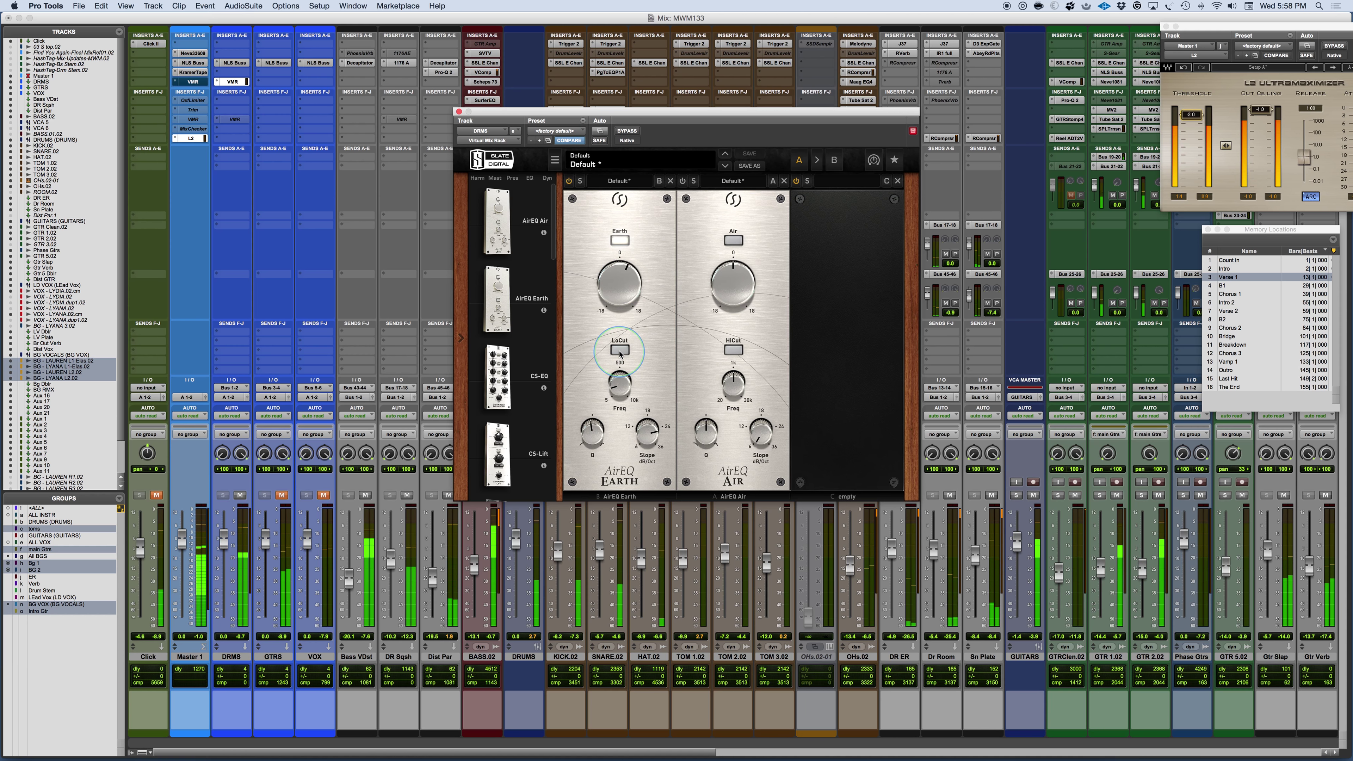
left_click(620, 352)
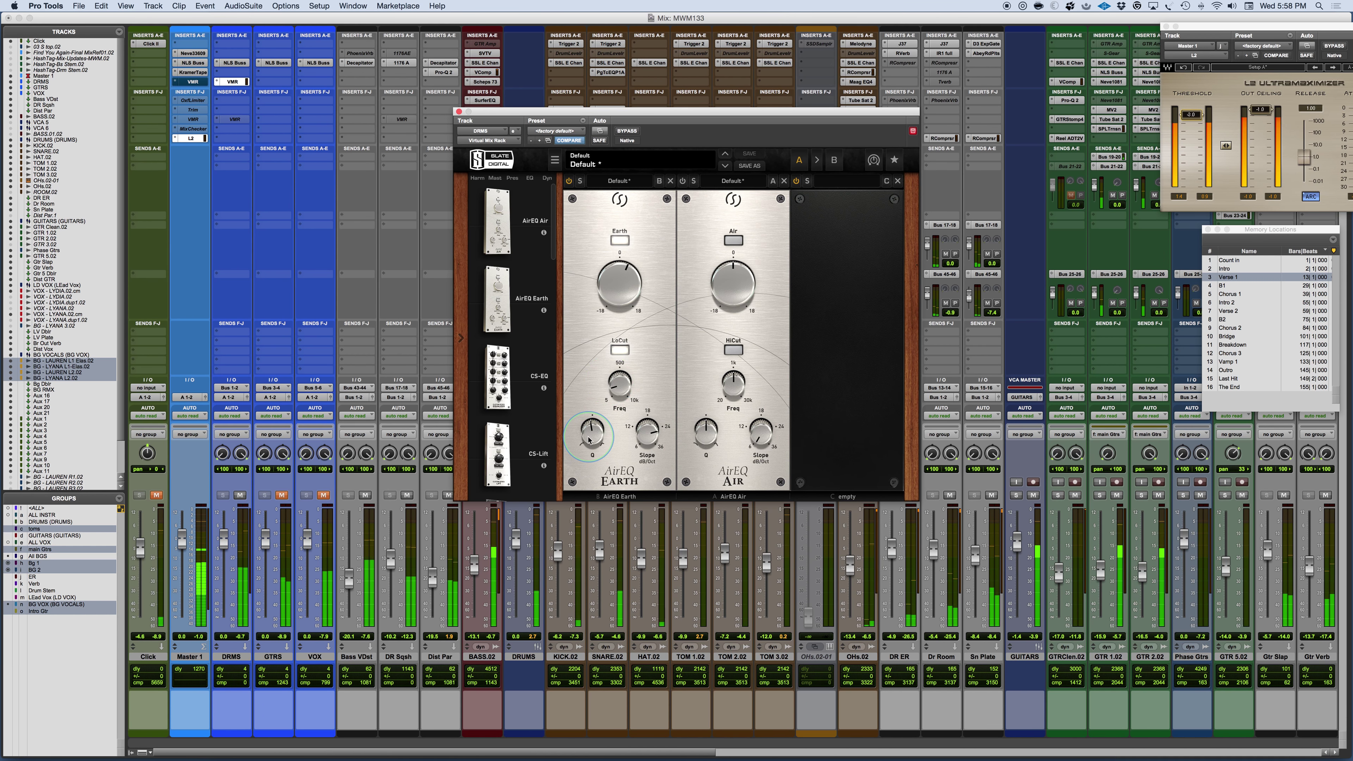
mouse_move(610, 290)
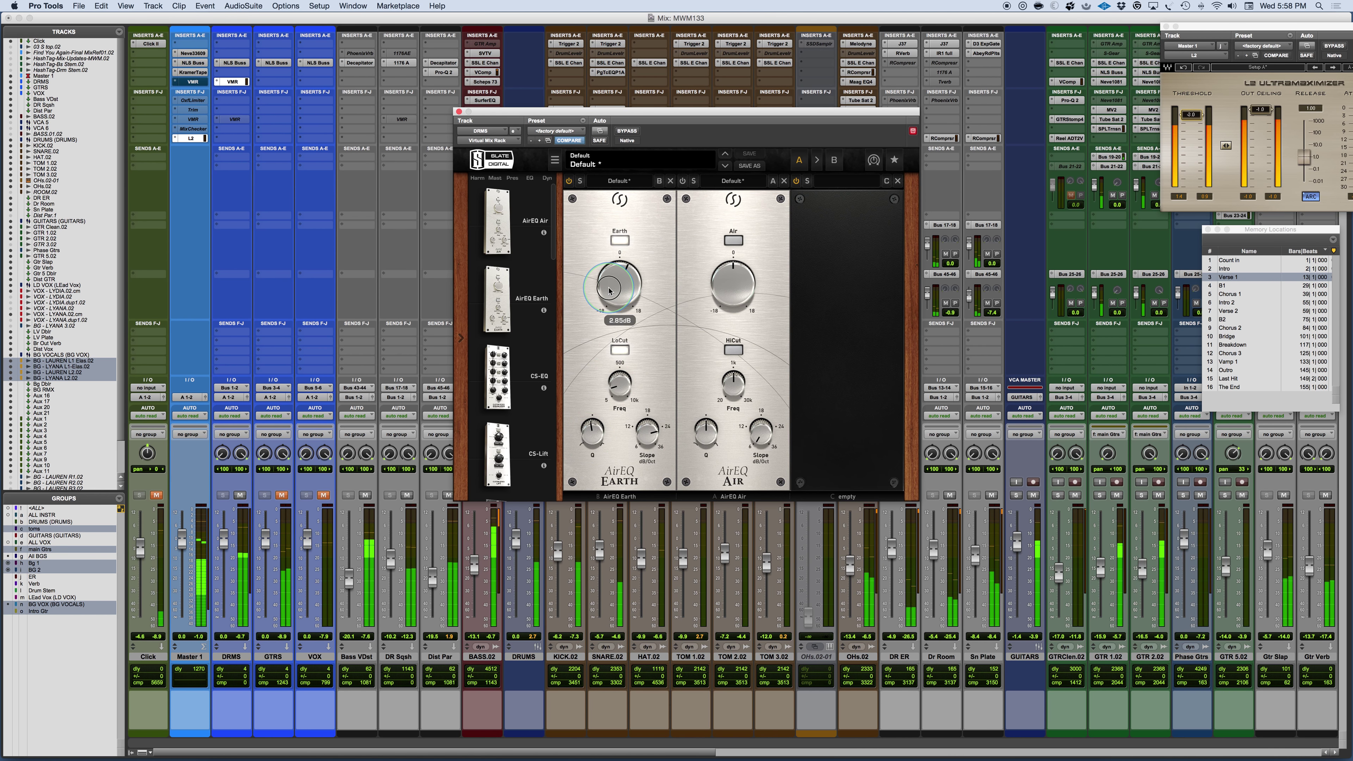
Trim the Earth gain to about 2.85 dB and switch on the Air band on the drum bus.
left_click_drag(608, 288, 608, 286)
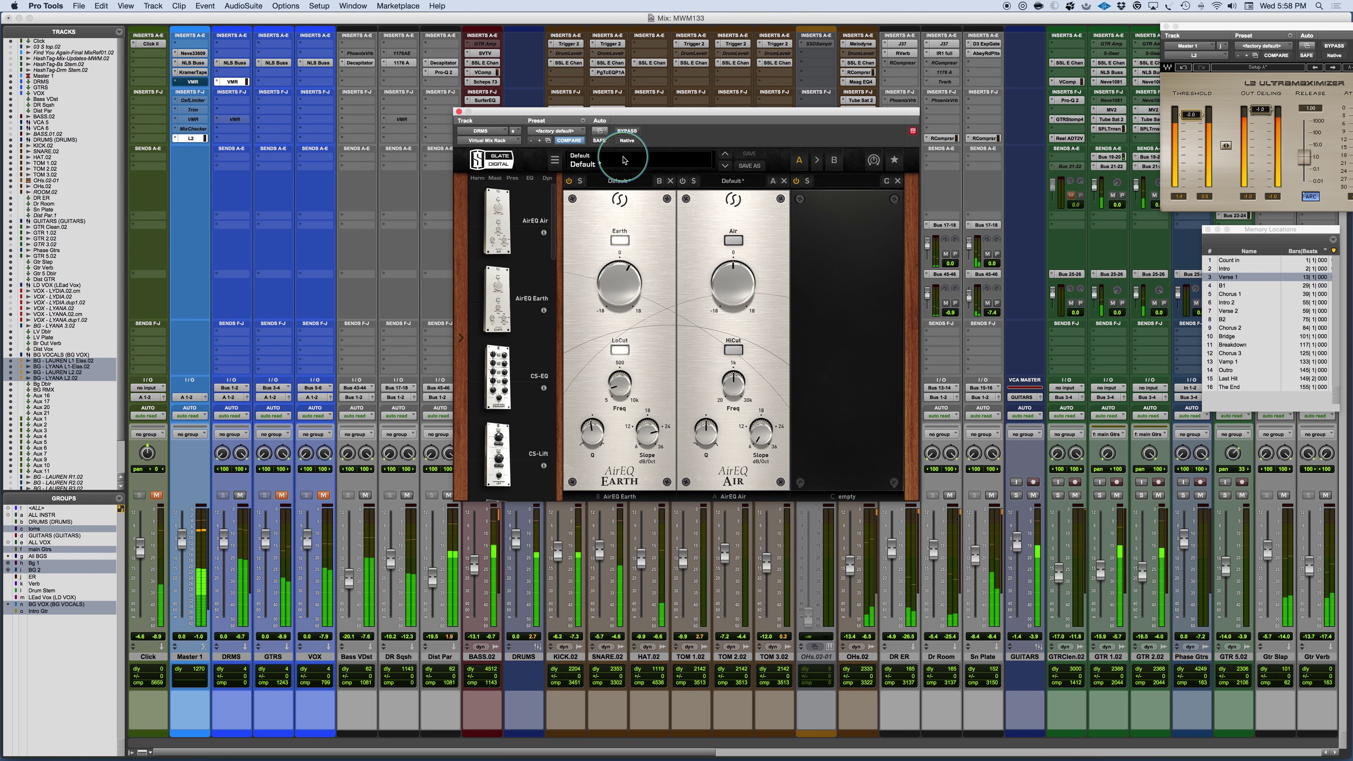
left_click(732, 240)
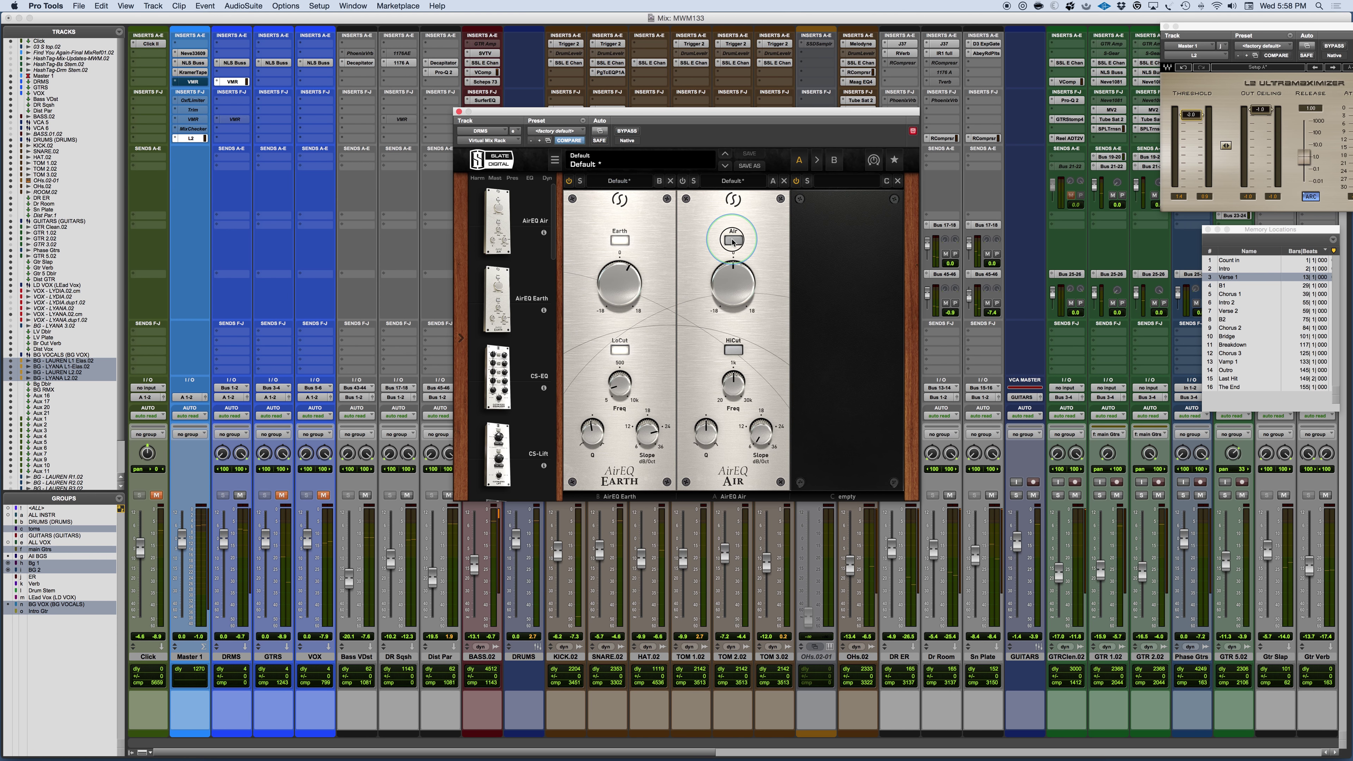
left_click(684, 182)
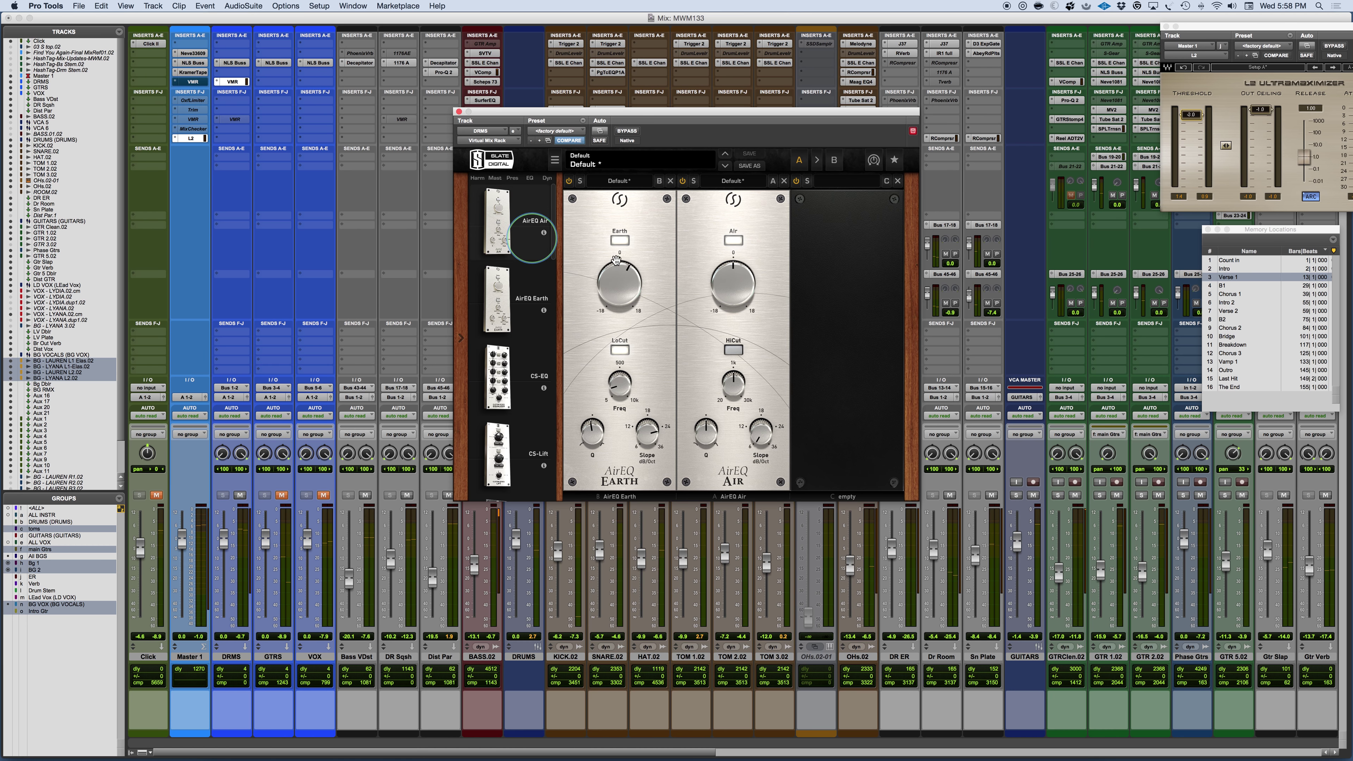
Start playback and boost the Air gain to about 1.7 dB.
left_click(728, 300)
left_click(744, 270)
key("space")
left_click_drag(725, 297, 722, 286)
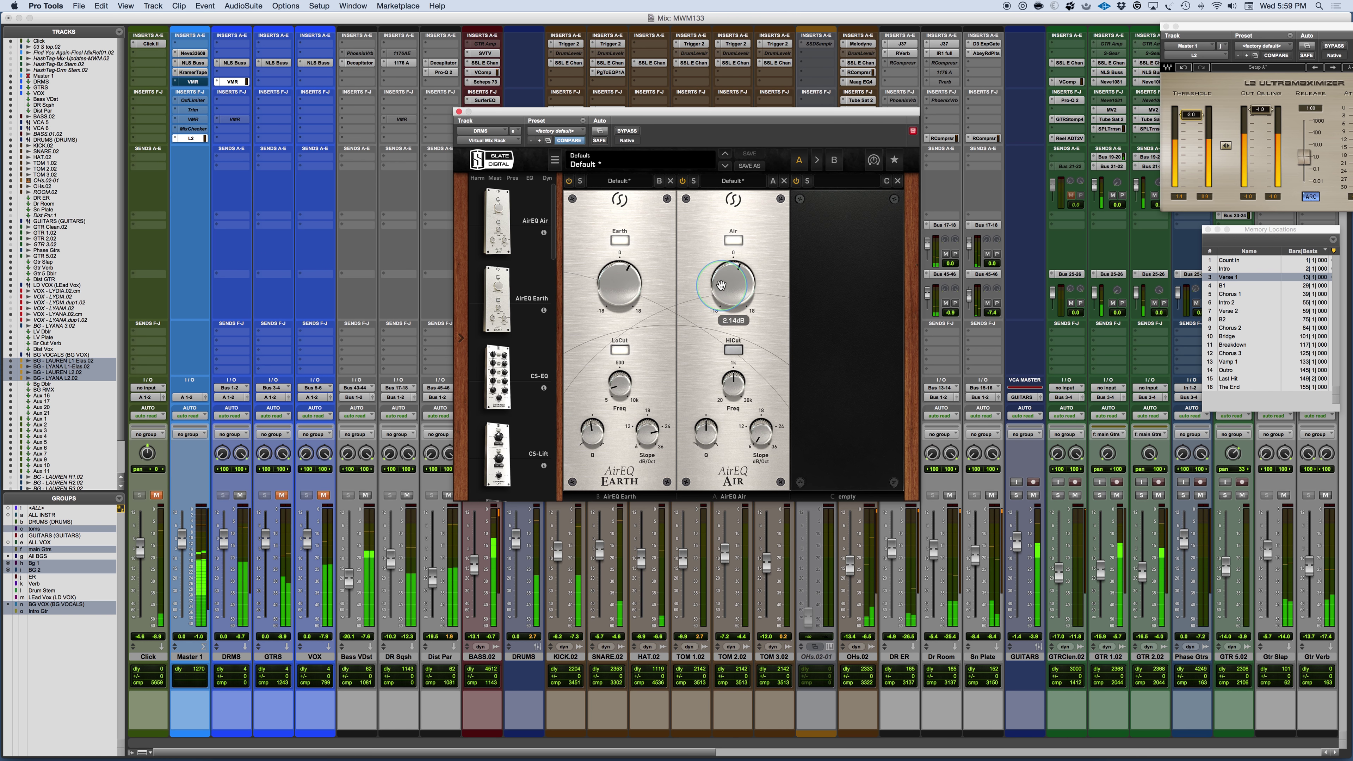
mouse_move(721, 285)
left_mouse_down()
mouse_move(720, 272)
mouse_move(718, 286)
mouse_move(728, 280)
left_mouse_up()
Compare the drum bus with the whole Virtual Mix Rack bypassed and active.
left_click(627, 132)
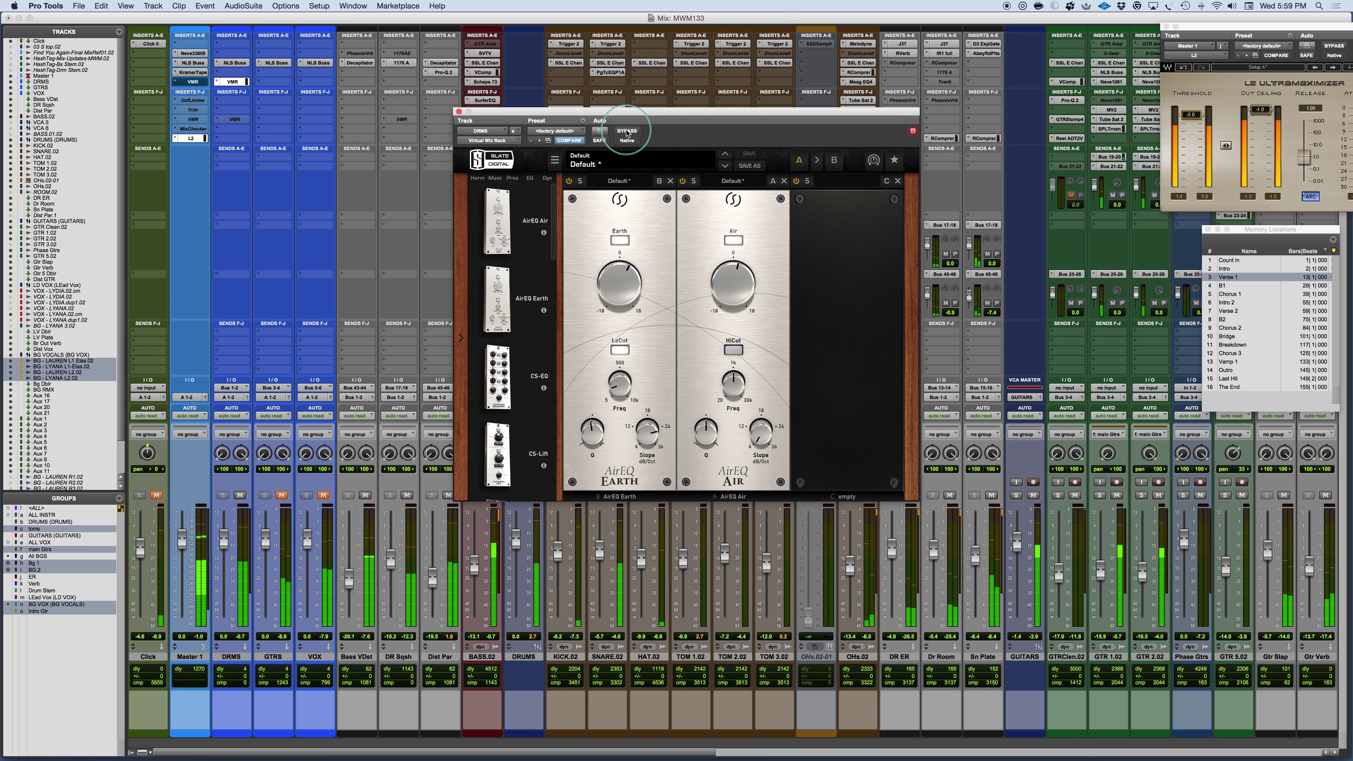
left_click(627, 133)
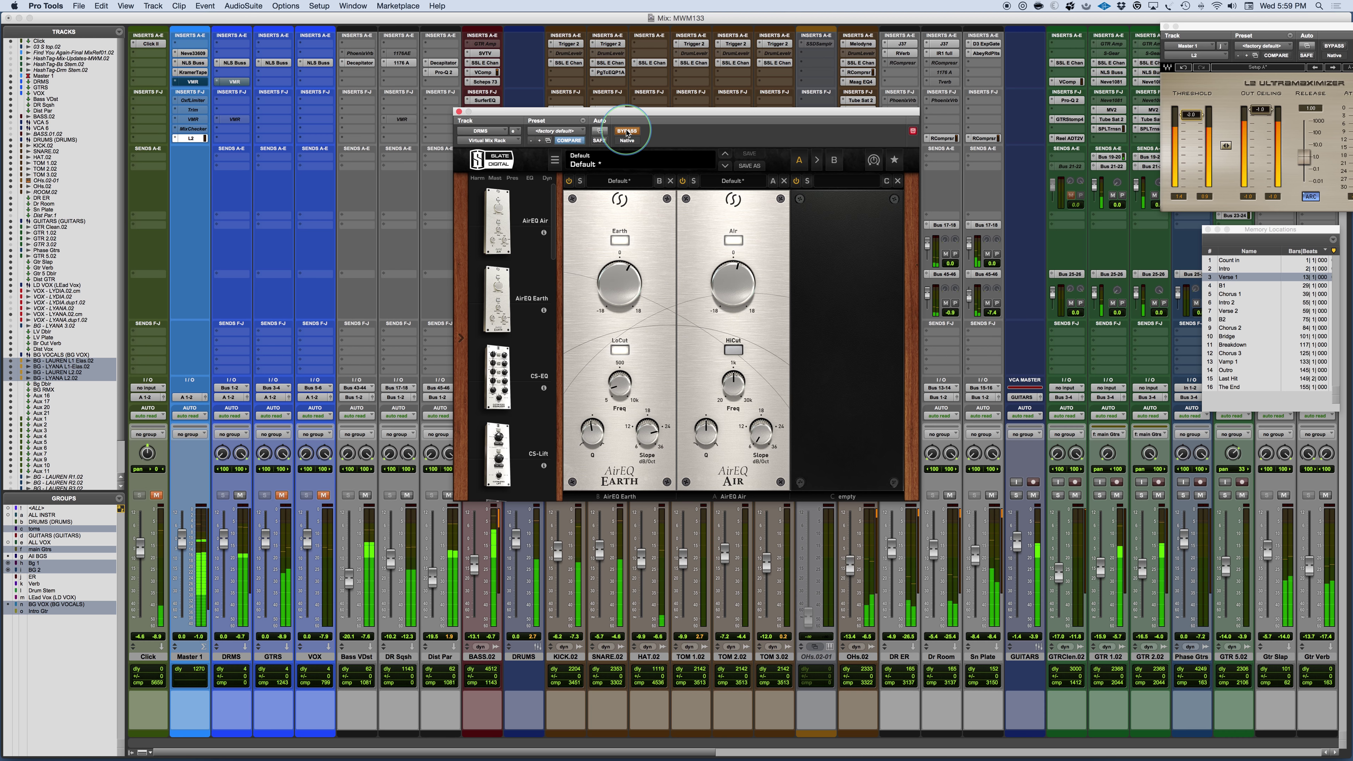
left_click(627, 132)
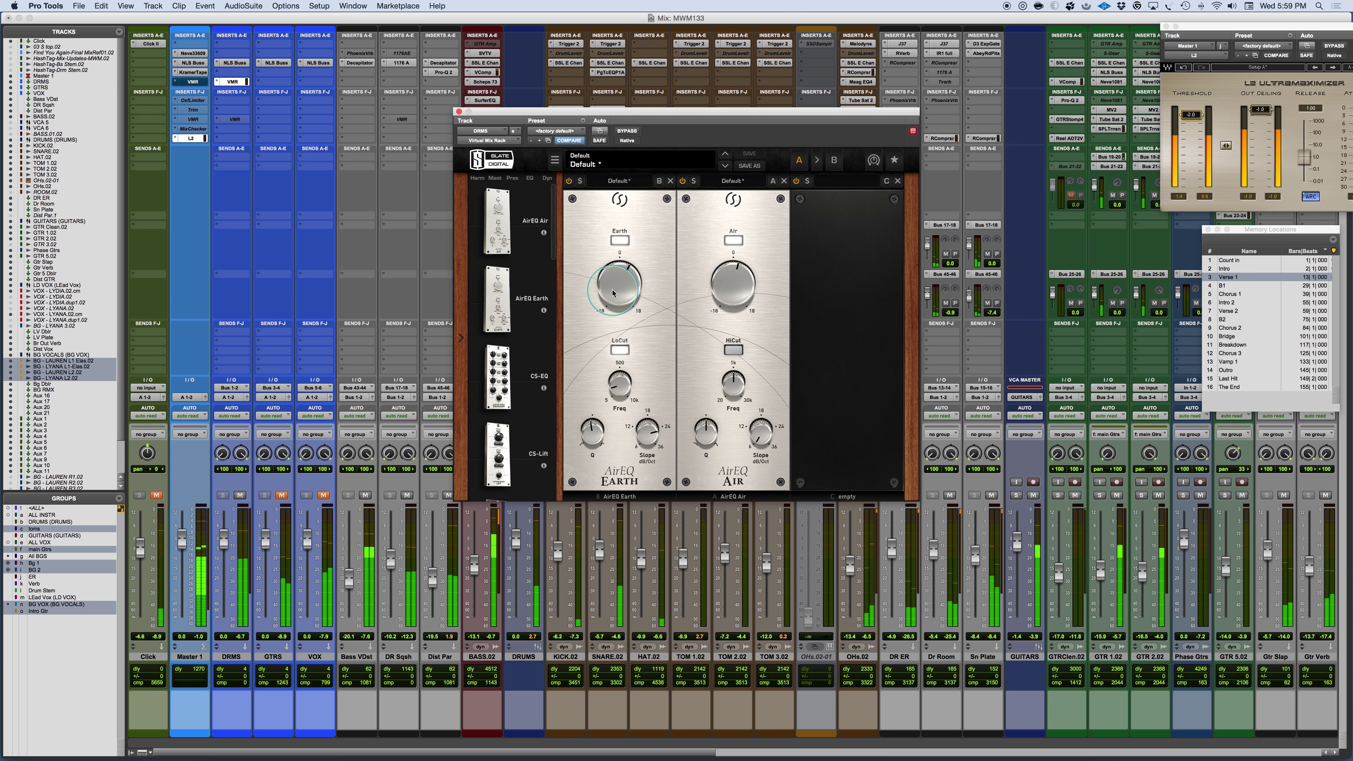
Fine-tune the Earth gain in small moves during playback and check it against the Air module.
mouse_move(614, 290)
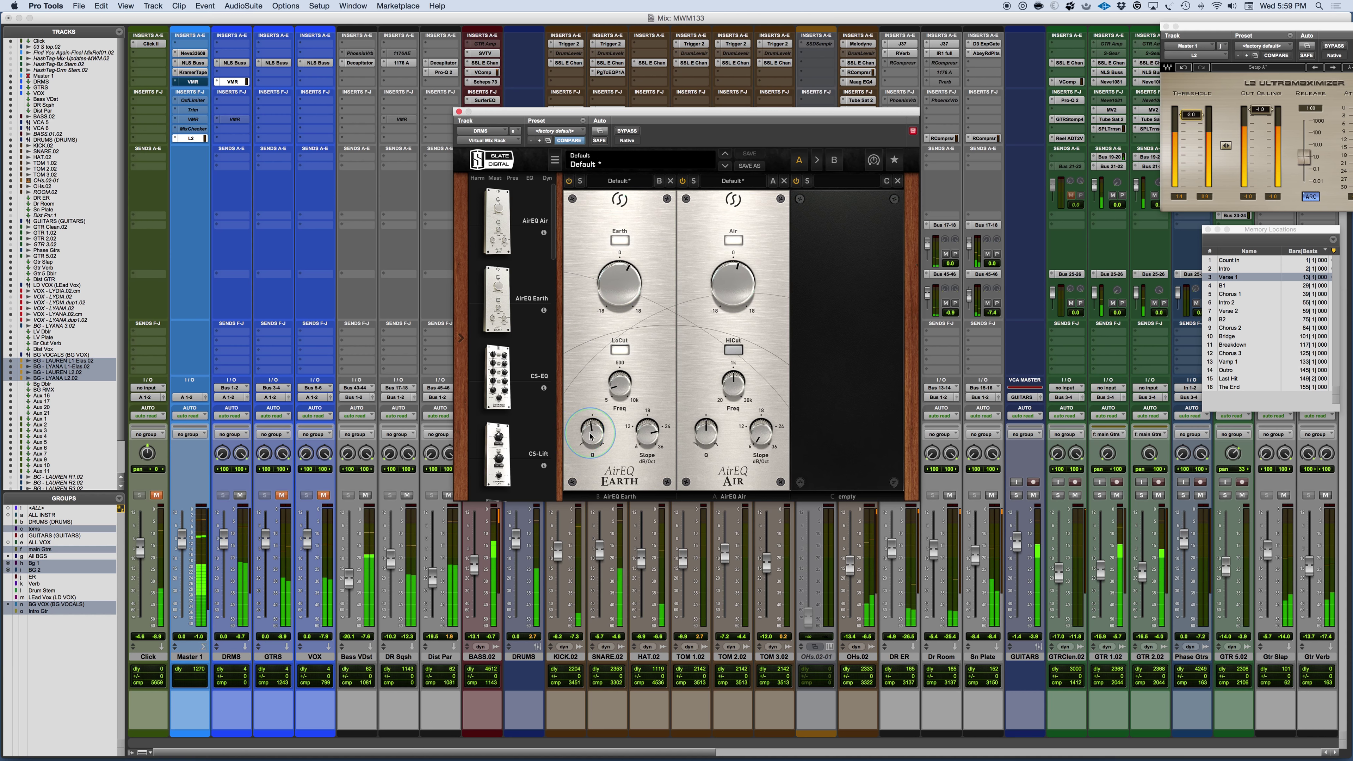
left_click_drag(615, 281, 615, 285)
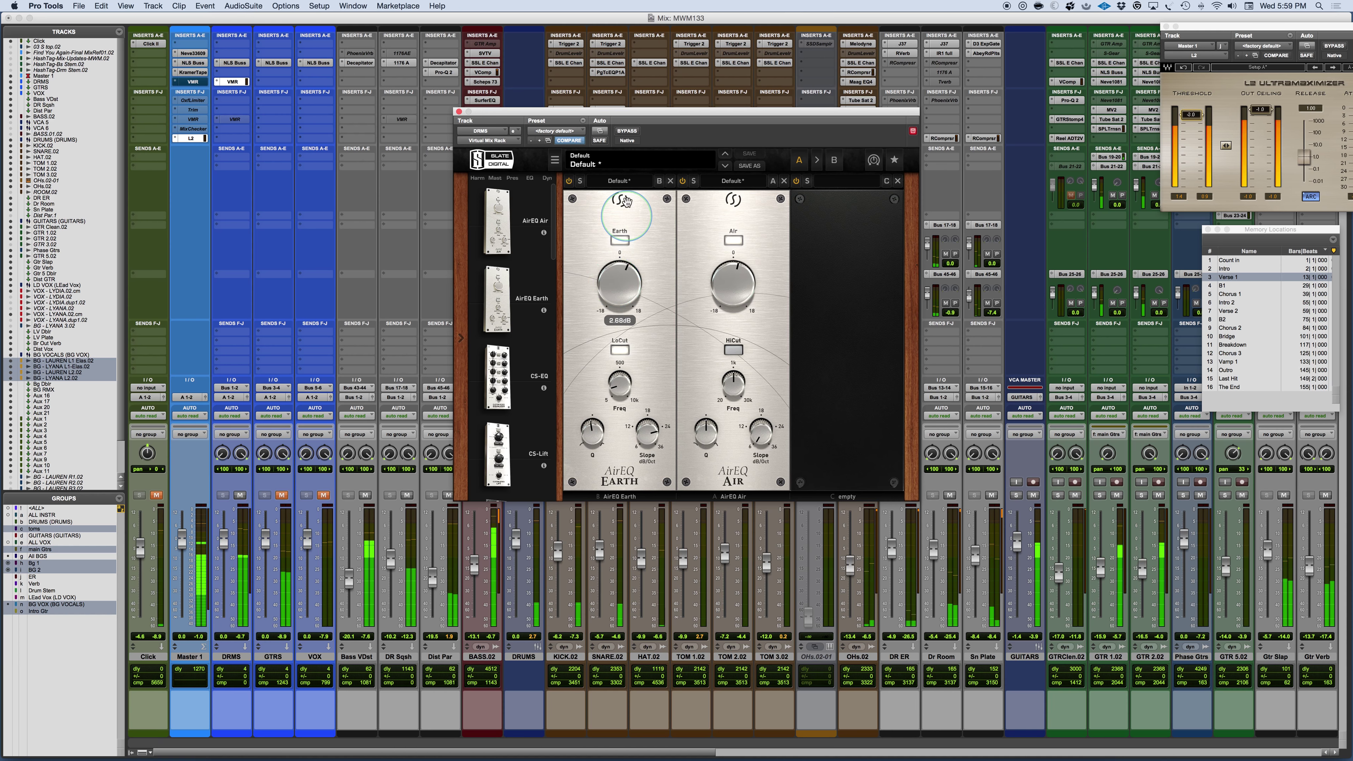
left_click_drag(614, 282, 614, 287)
left_click(683, 182)
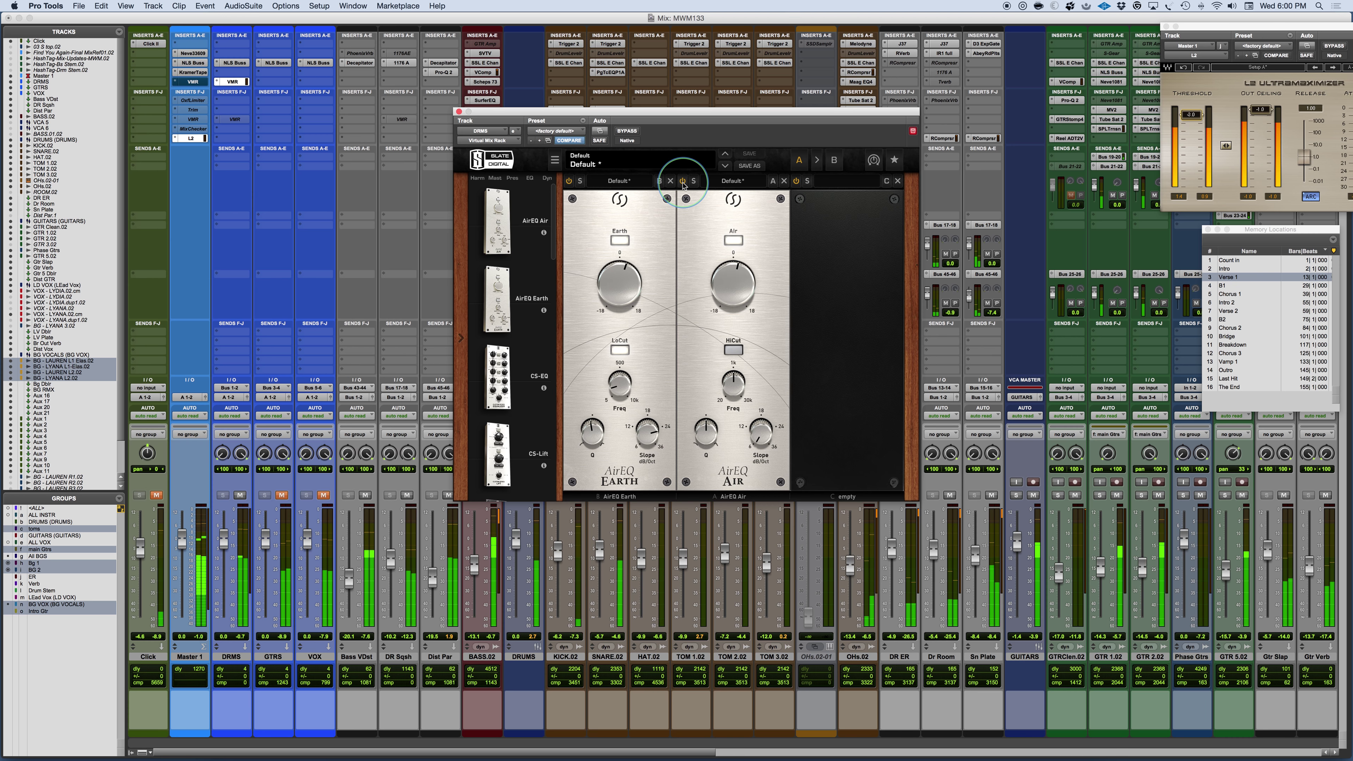
mouse_move(729, 287)
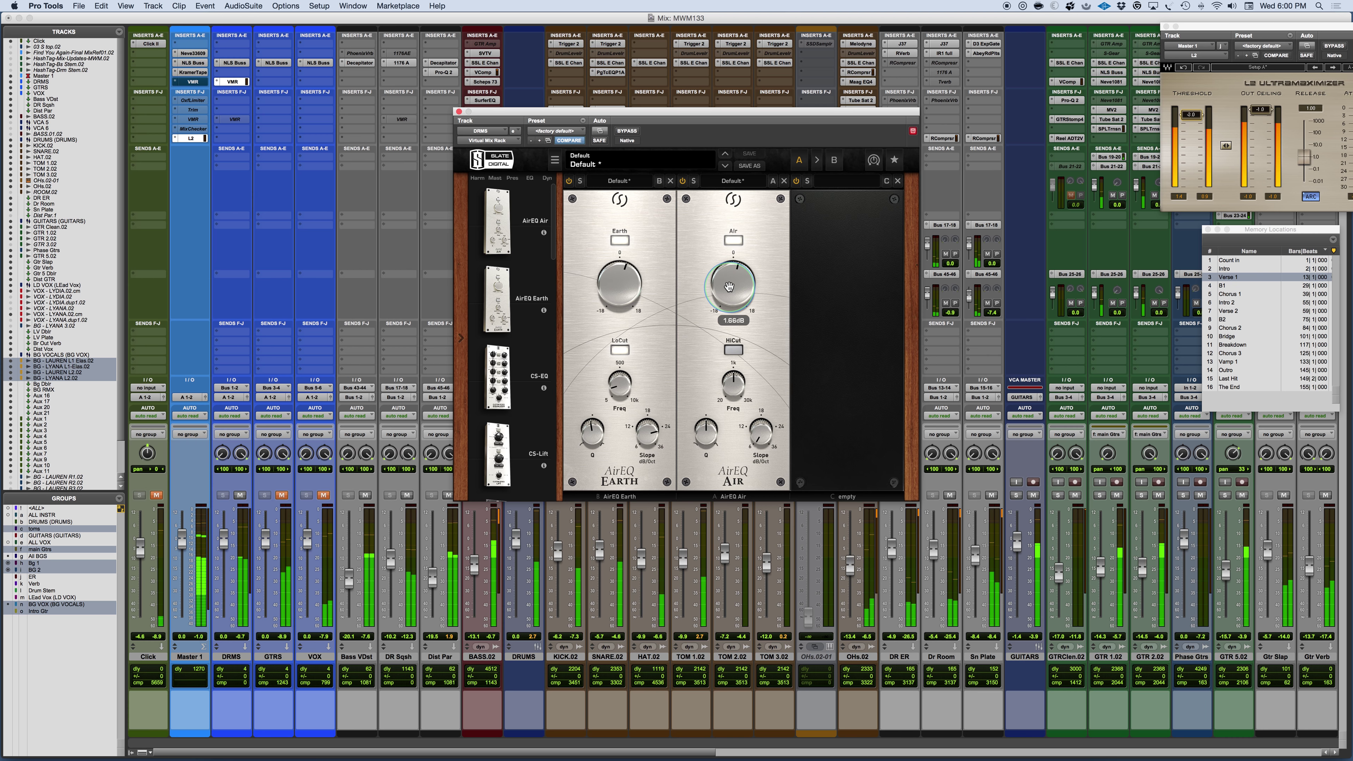
left_click_drag(618, 294, 618, 291)
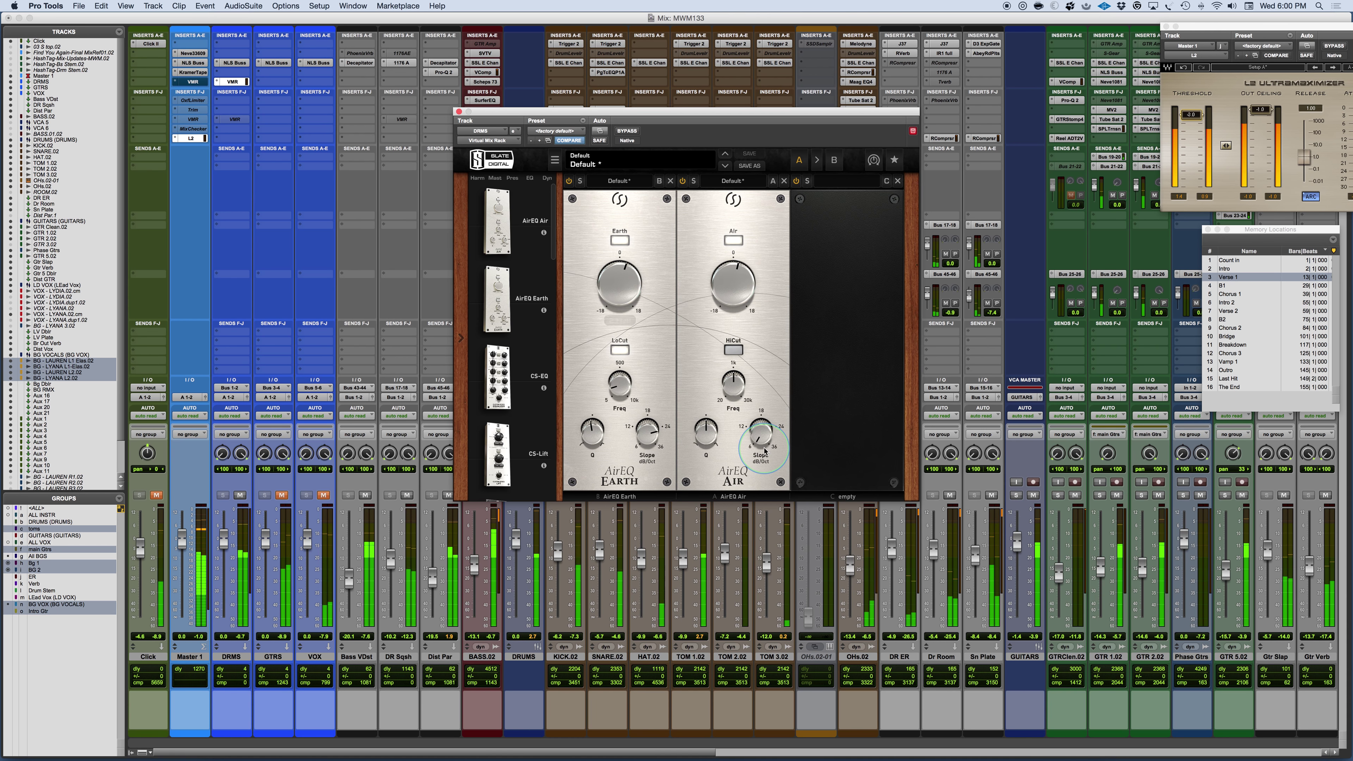
Switch on HiCut in the Air module, adjust its cut frequency and raise its Q to 4.00.
left_click(733, 349)
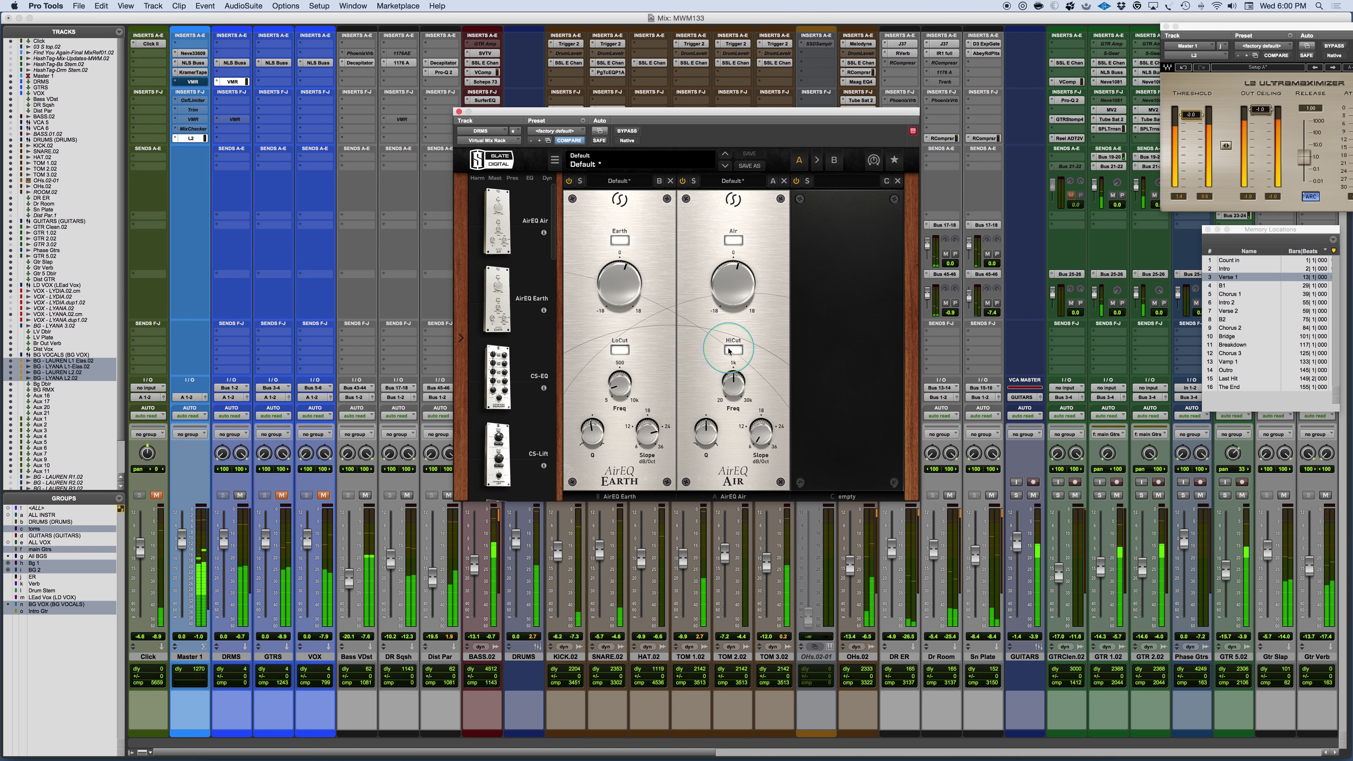
left_click(700, 451)
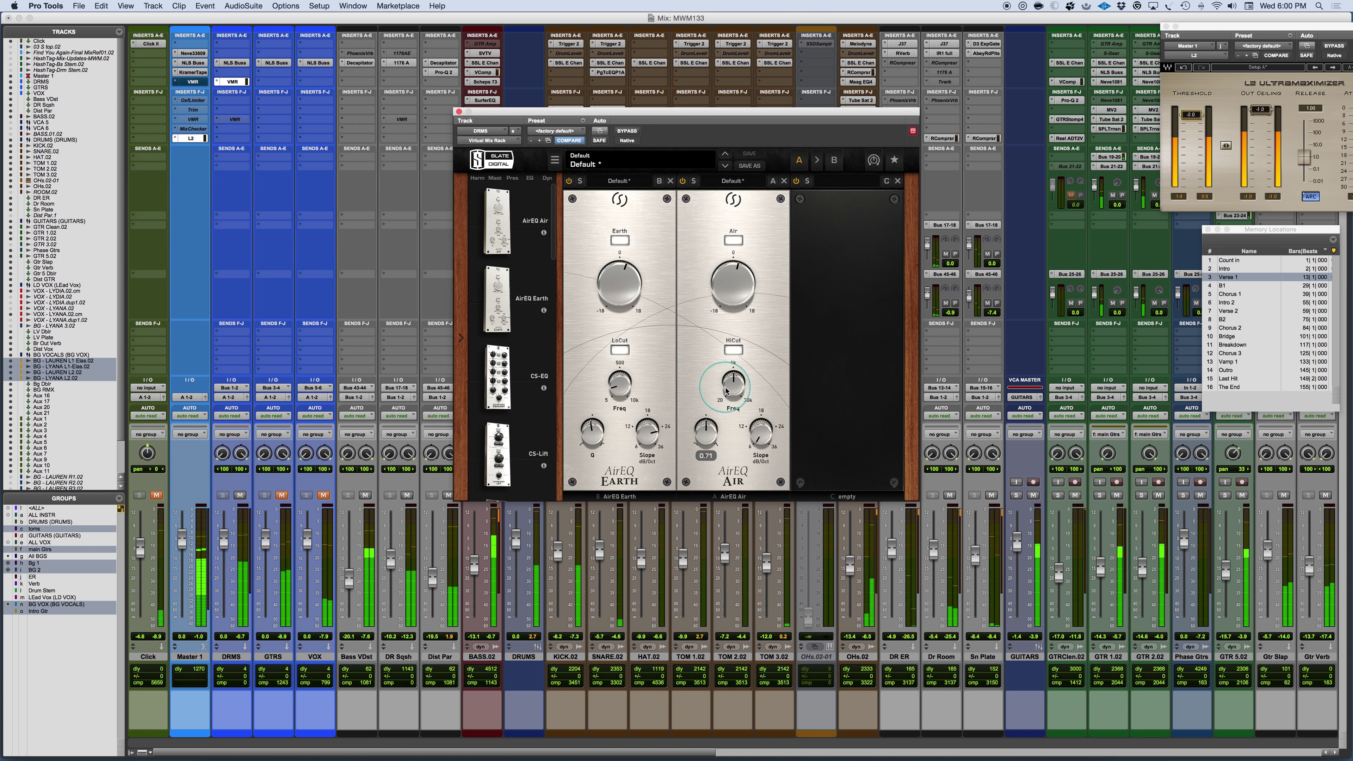
left_click_drag(728, 392, 727, 357)
left_click_drag(706, 435, 718, 324)
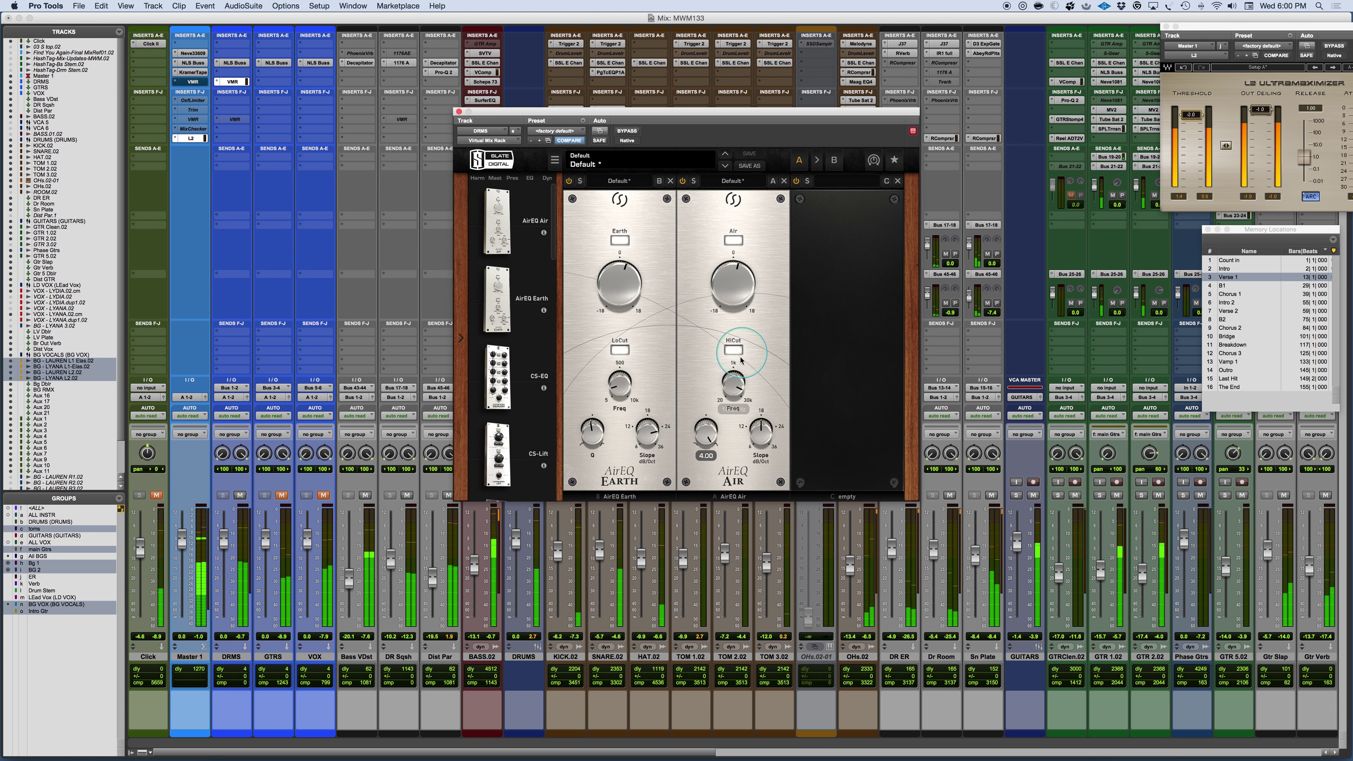
Fine-tune the HiCut frequency to about 18.5 kHz and reduce its Q to about 1.68.
left_click_drag(732, 388, 732, 385)
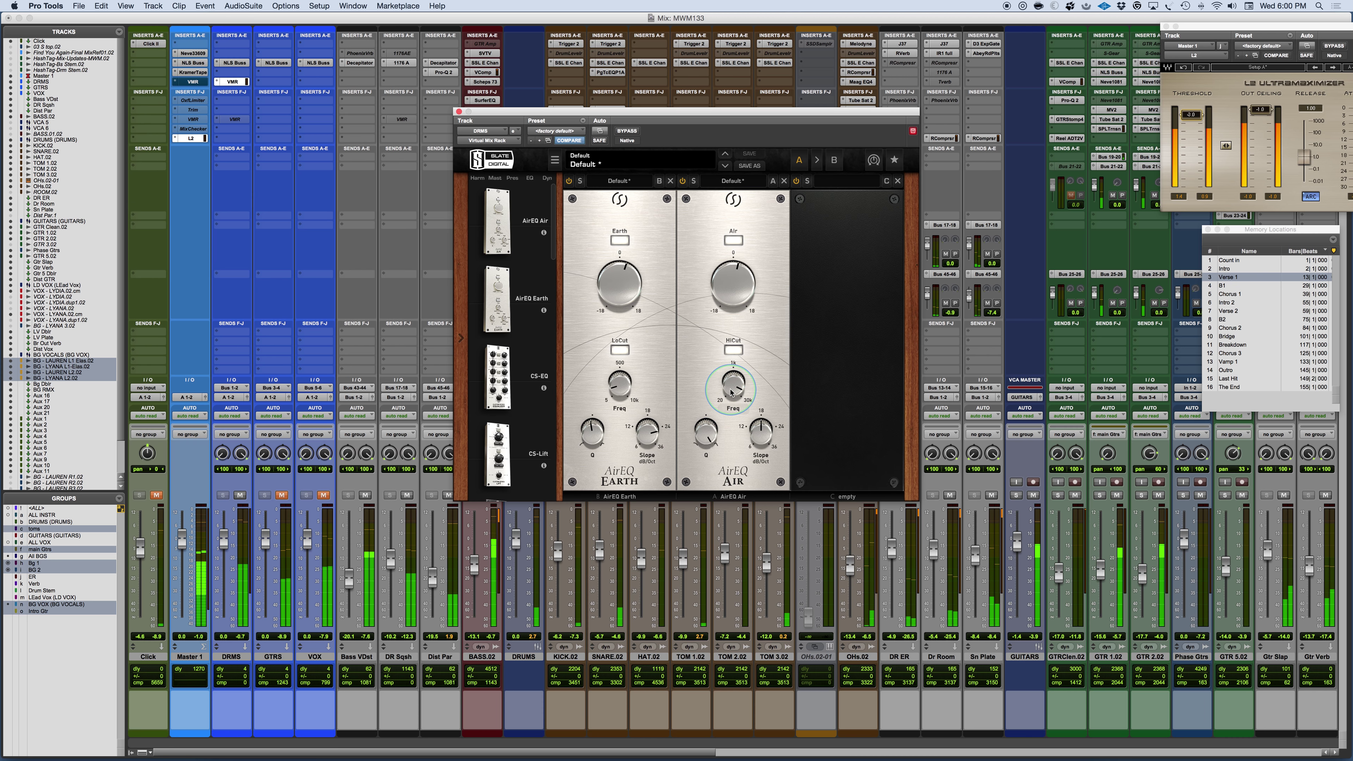
left_click_drag(731, 390, 731, 390)
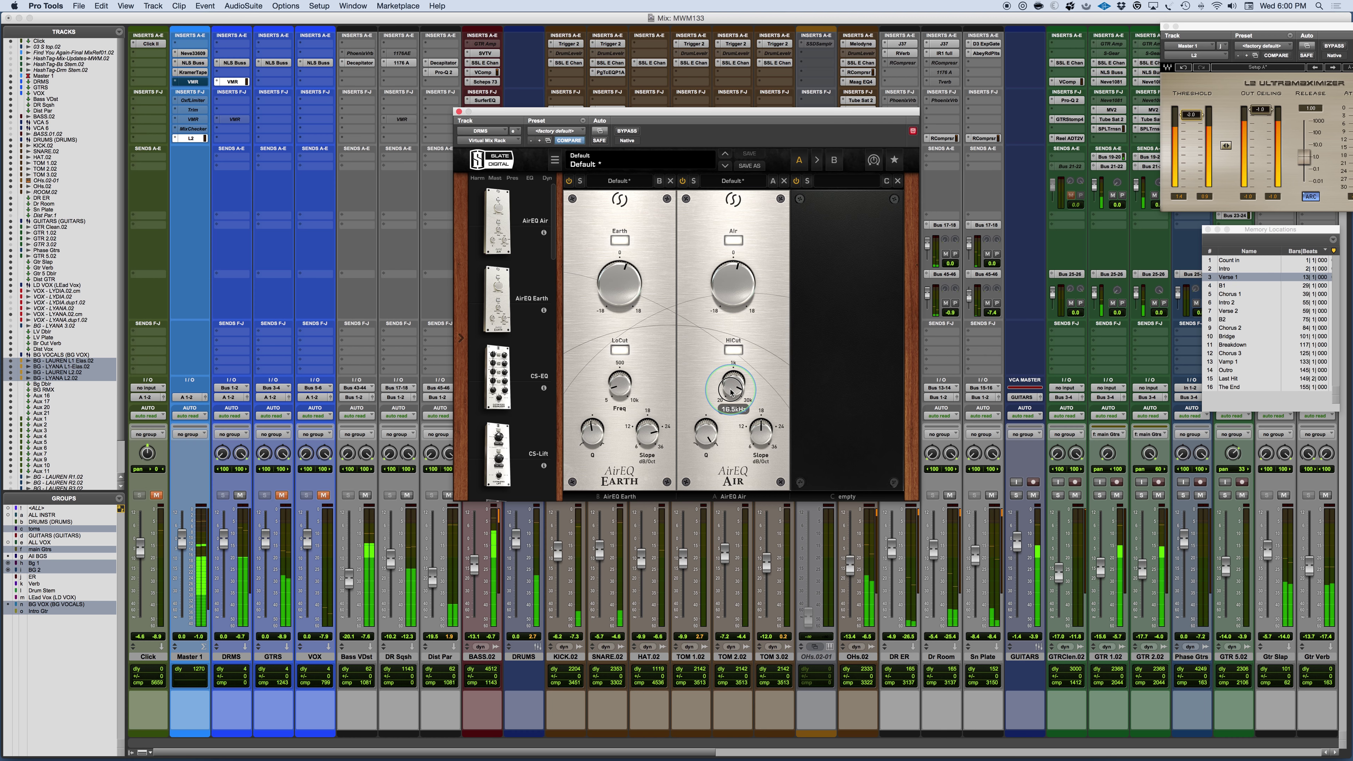
left_click_drag(703, 439, 701, 471)
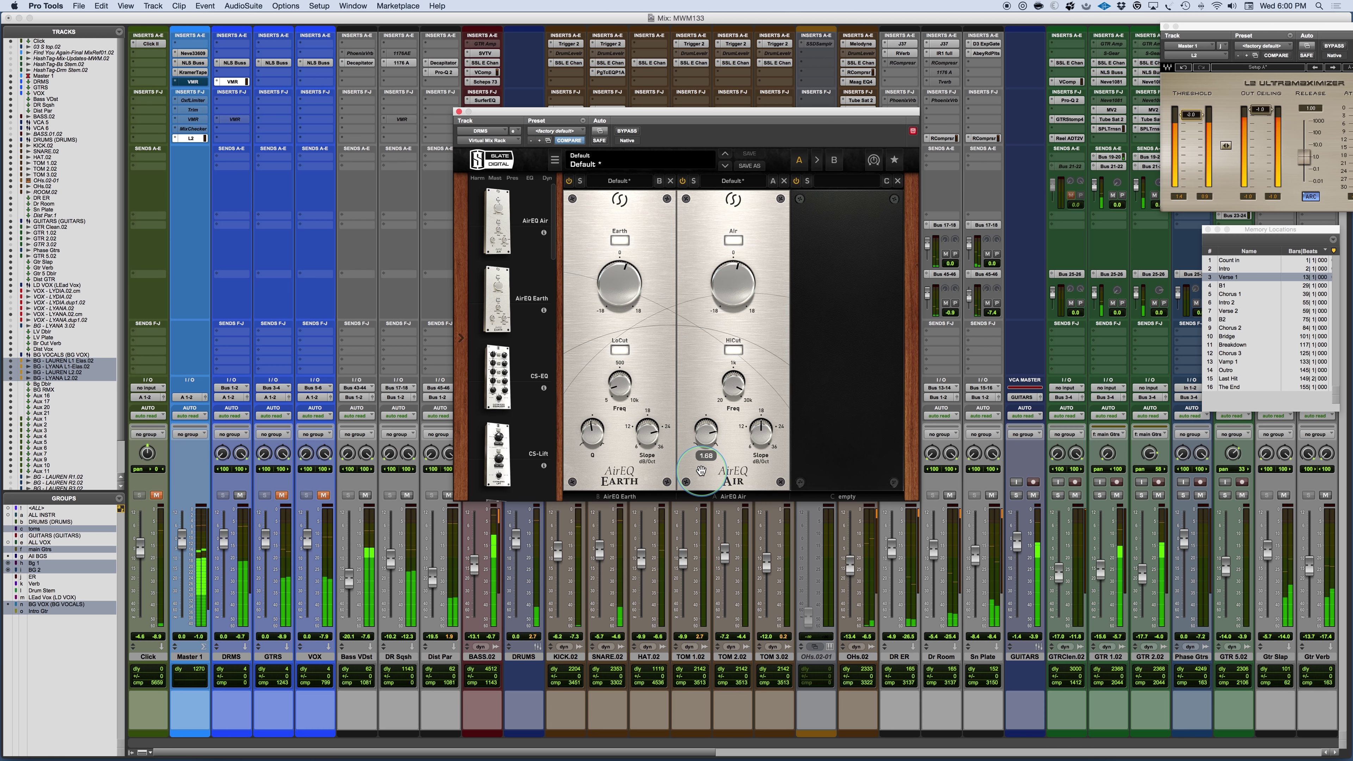
scroll(701, 471, "down", 4)
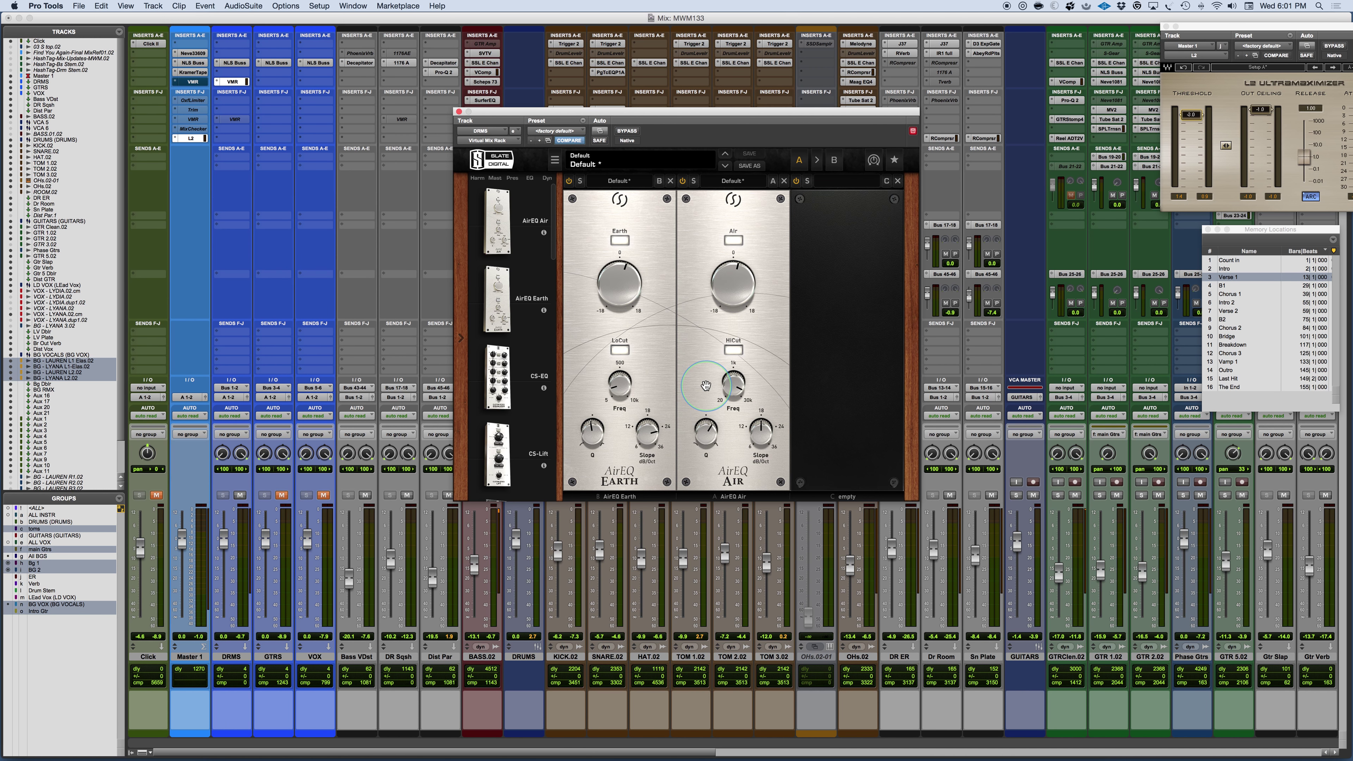
Resume playback, set the HiCut Q to about 1.01 and compare the rack bypassed and active.
key("space")
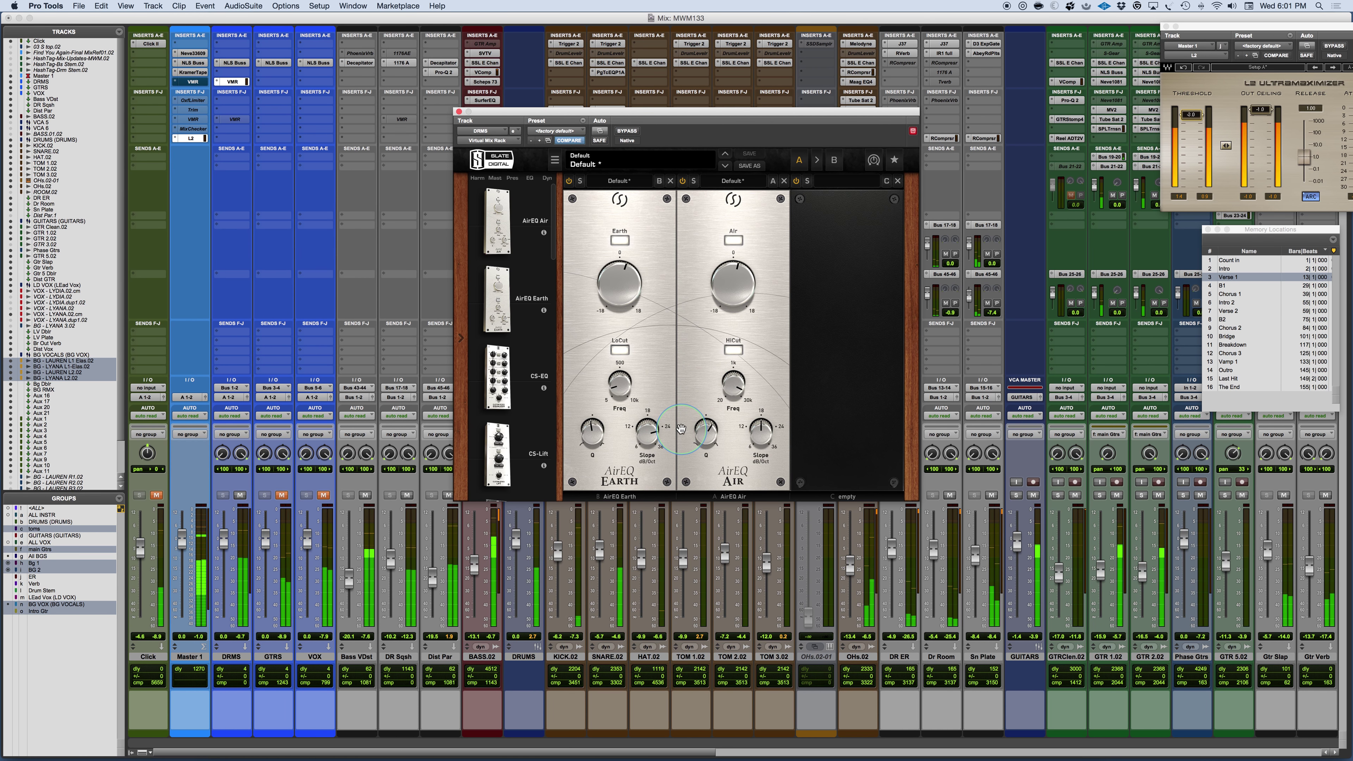
left_click_drag(700, 441, 700, 441)
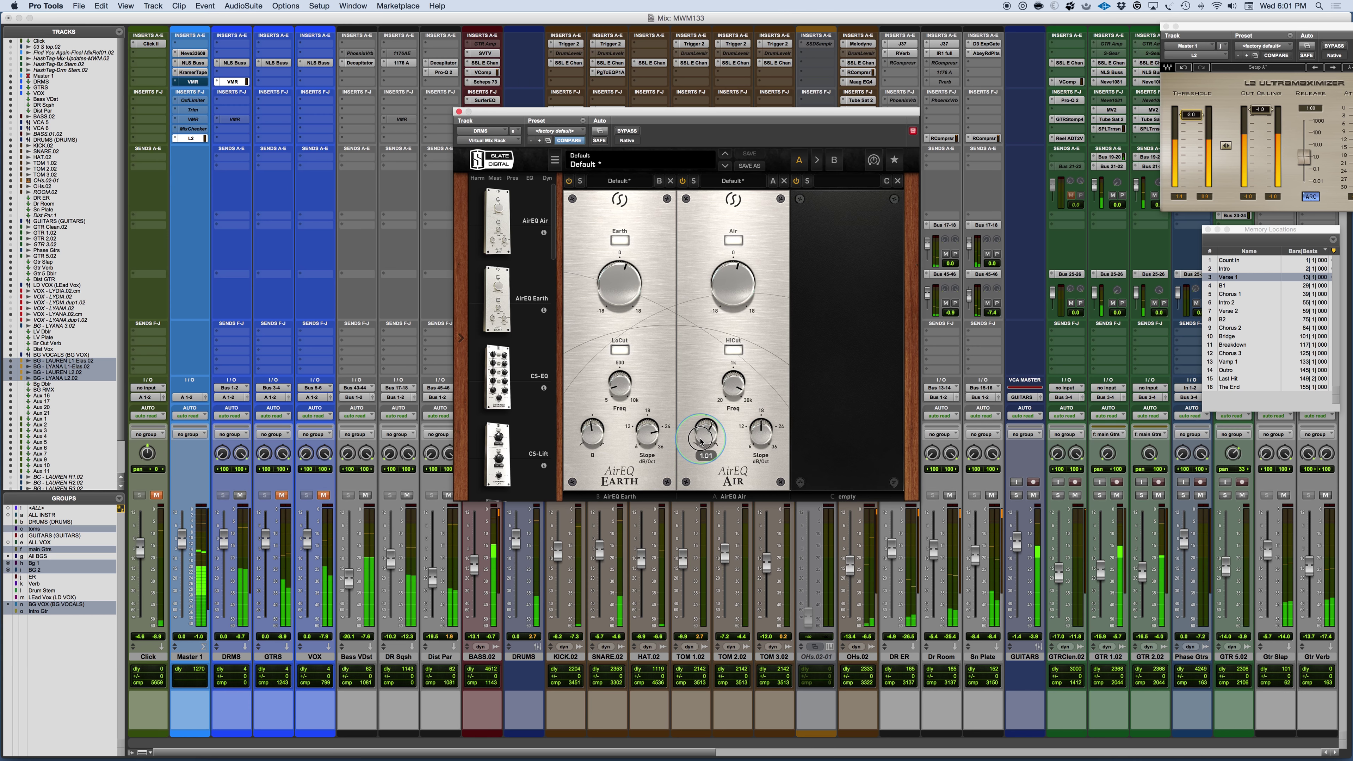
left_click(626, 131)
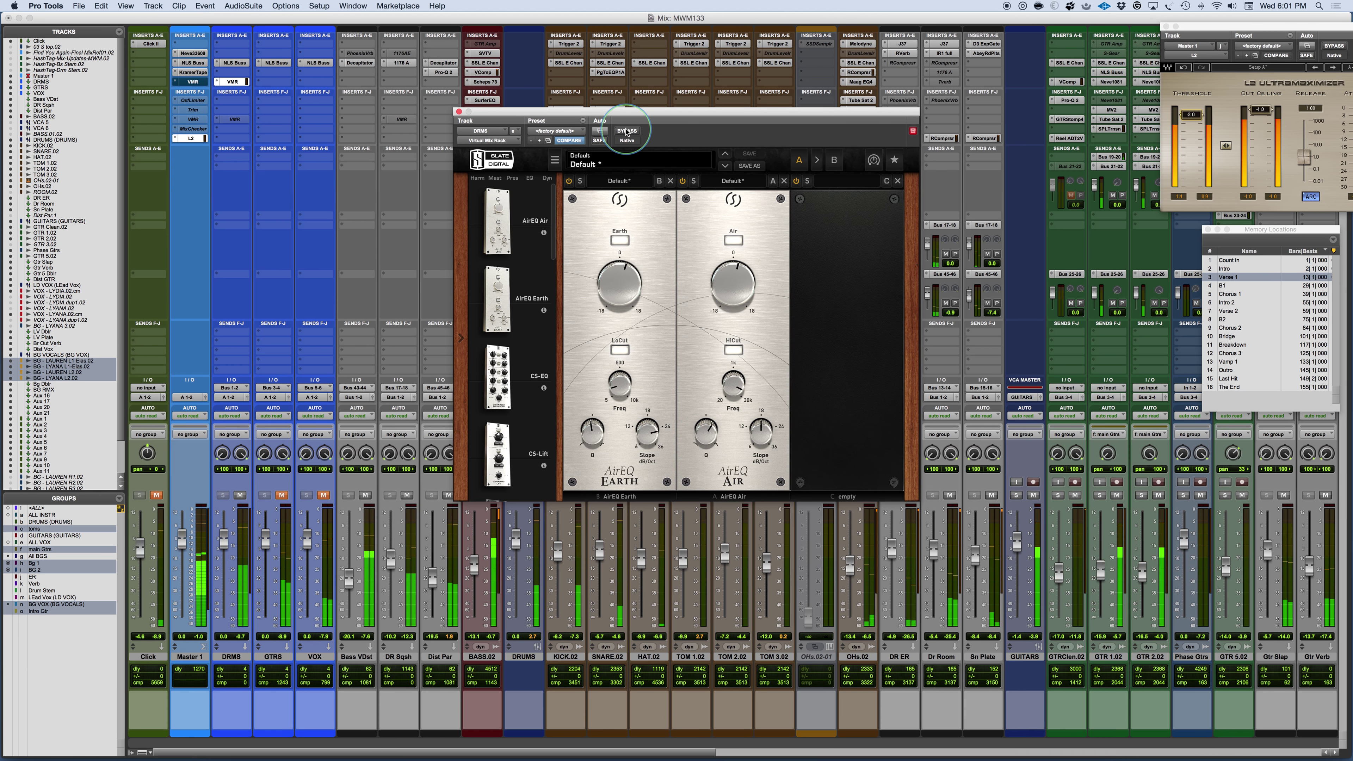
left_click(626, 131)
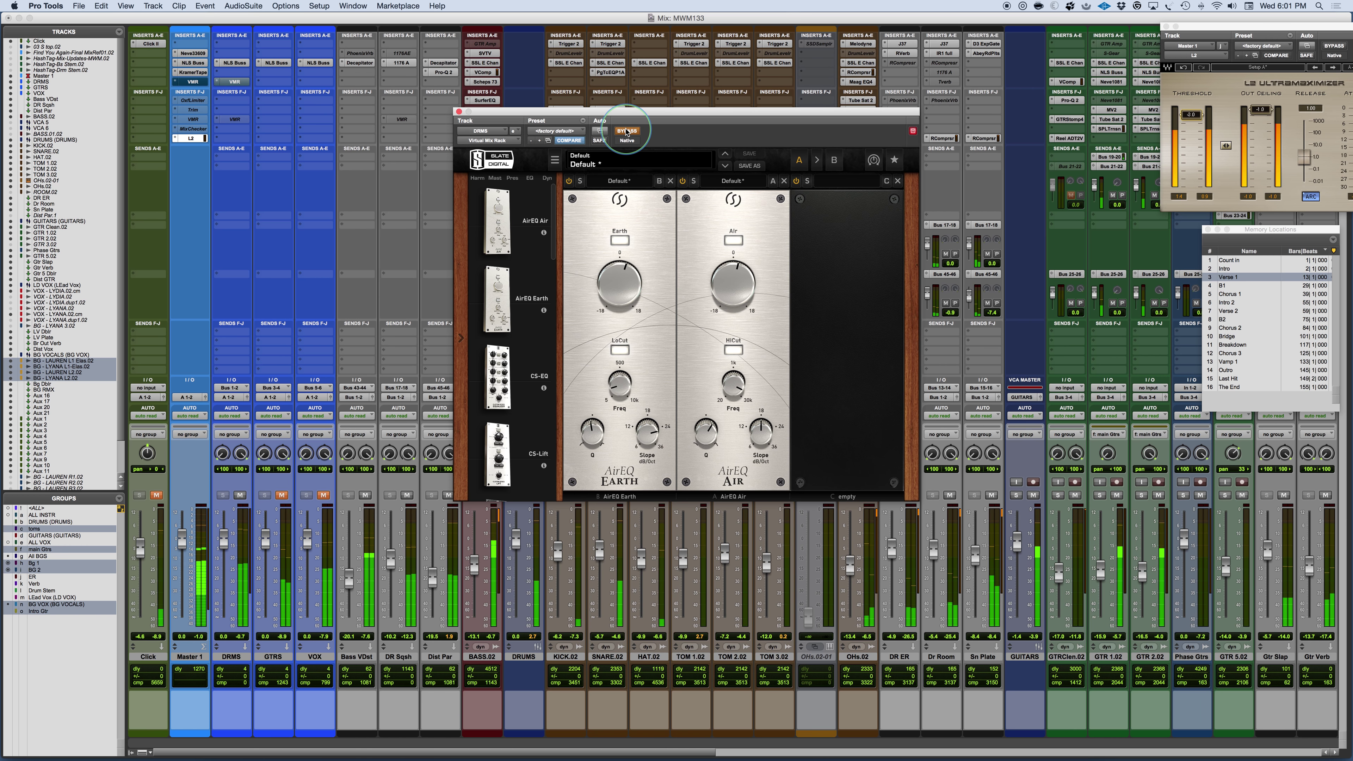
left_click(627, 131)
Lower the HiCut Q to about 0.64 and compare the drum bus bypassed and active again.
left_click_drag(722, 304, 722, 297)
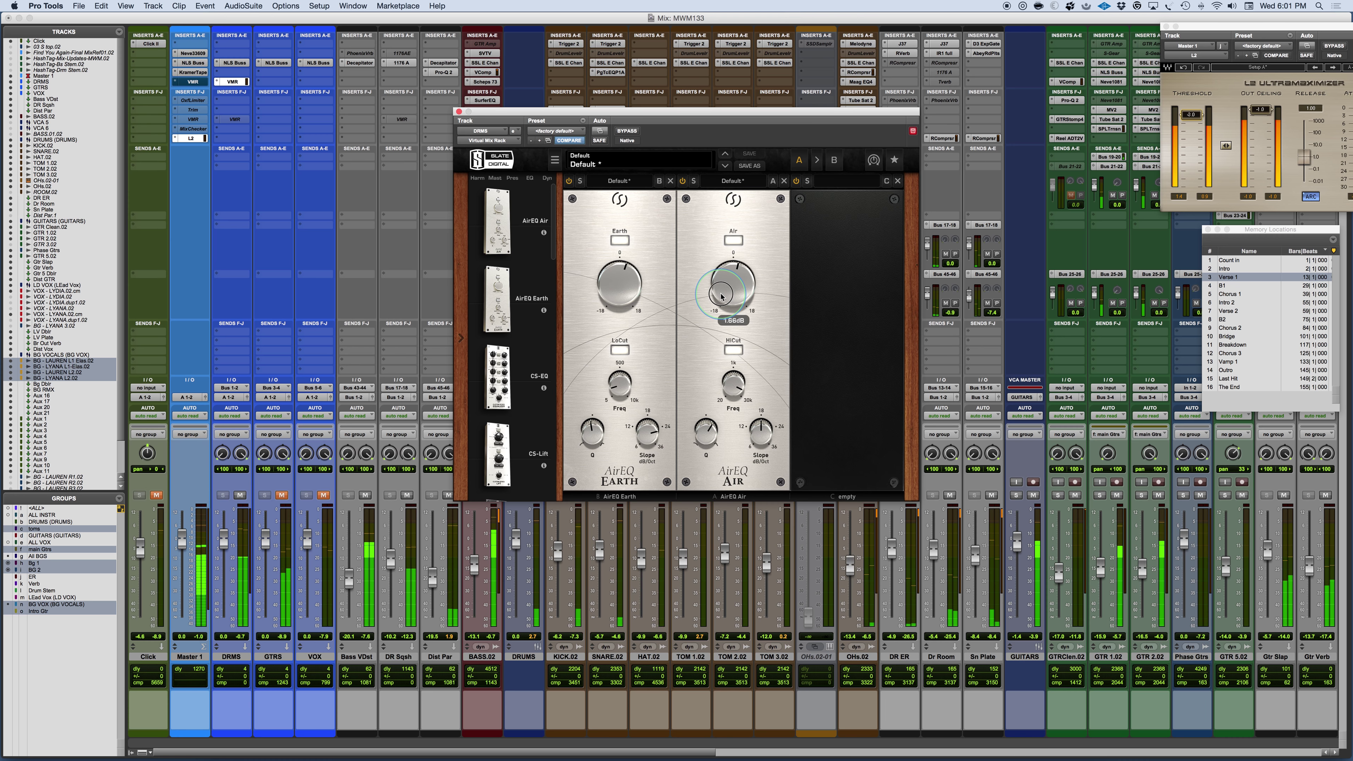
left_click_drag(705, 436, 703, 454)
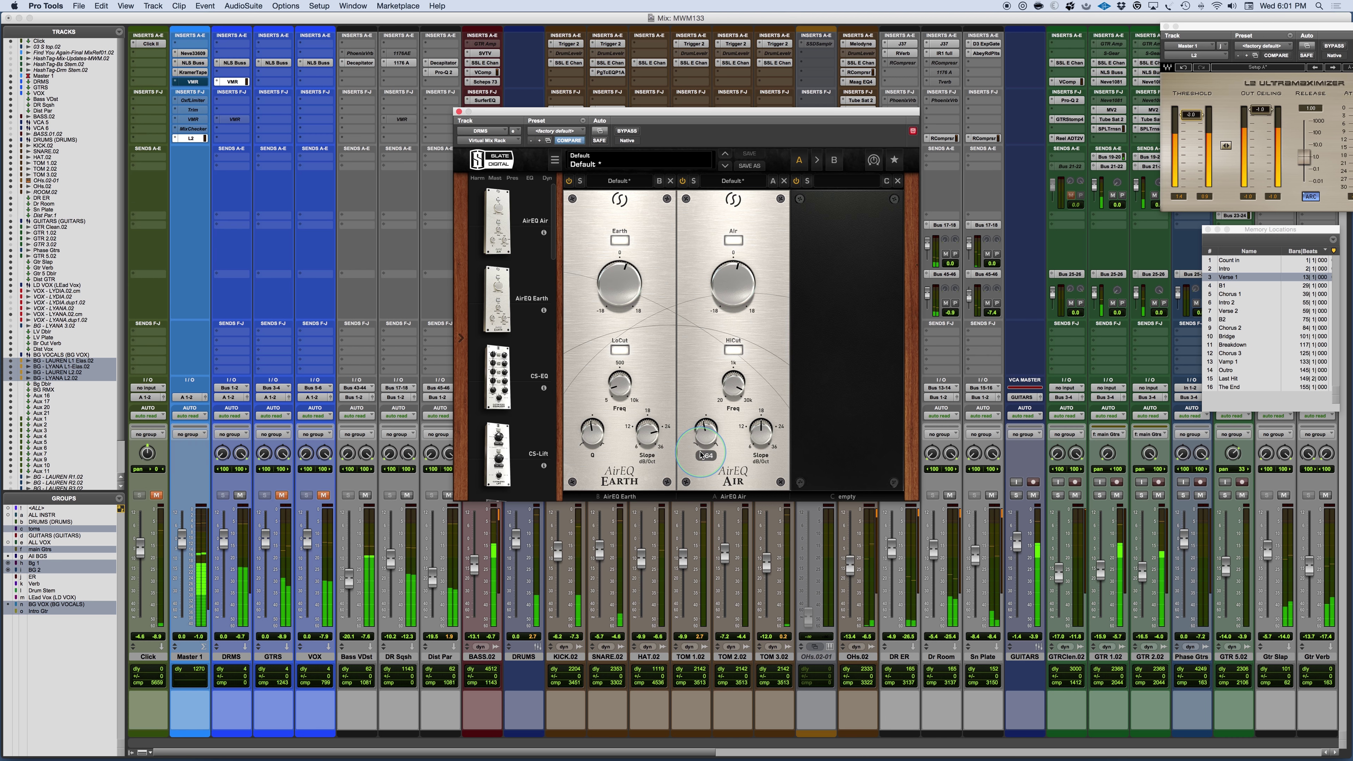
left_click(624, 133)
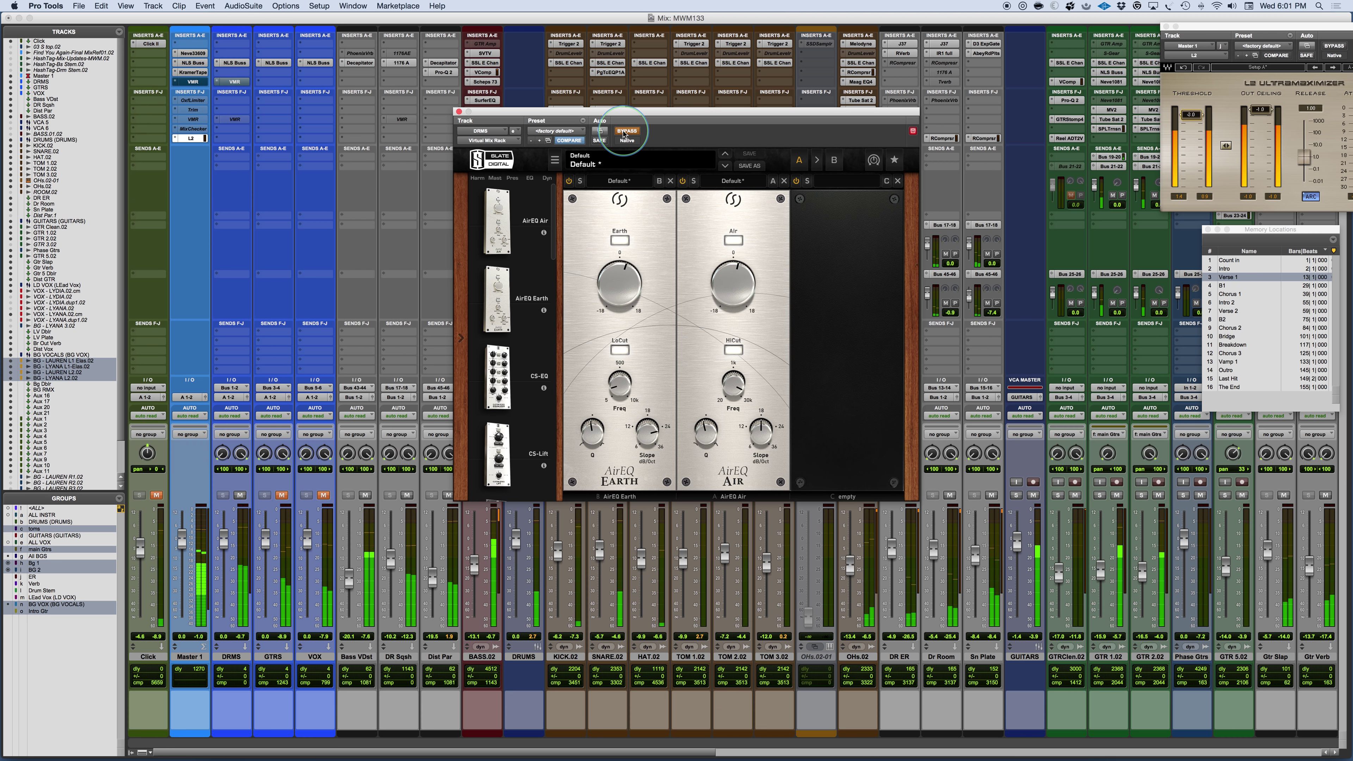
left_click(625, 133)
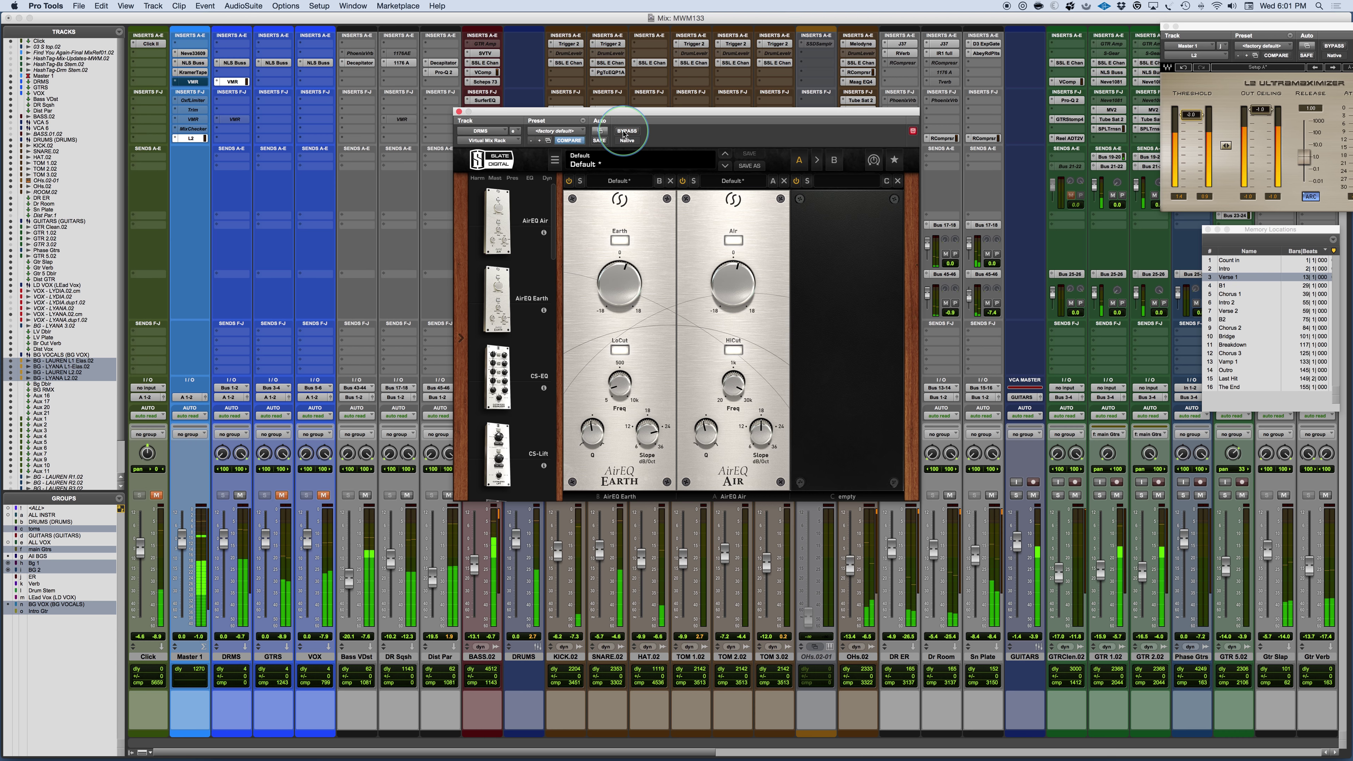
Check the HiCut frequency, stop playback and set the HiCut slope to 24 dB/oct.
left_click(730, 395)
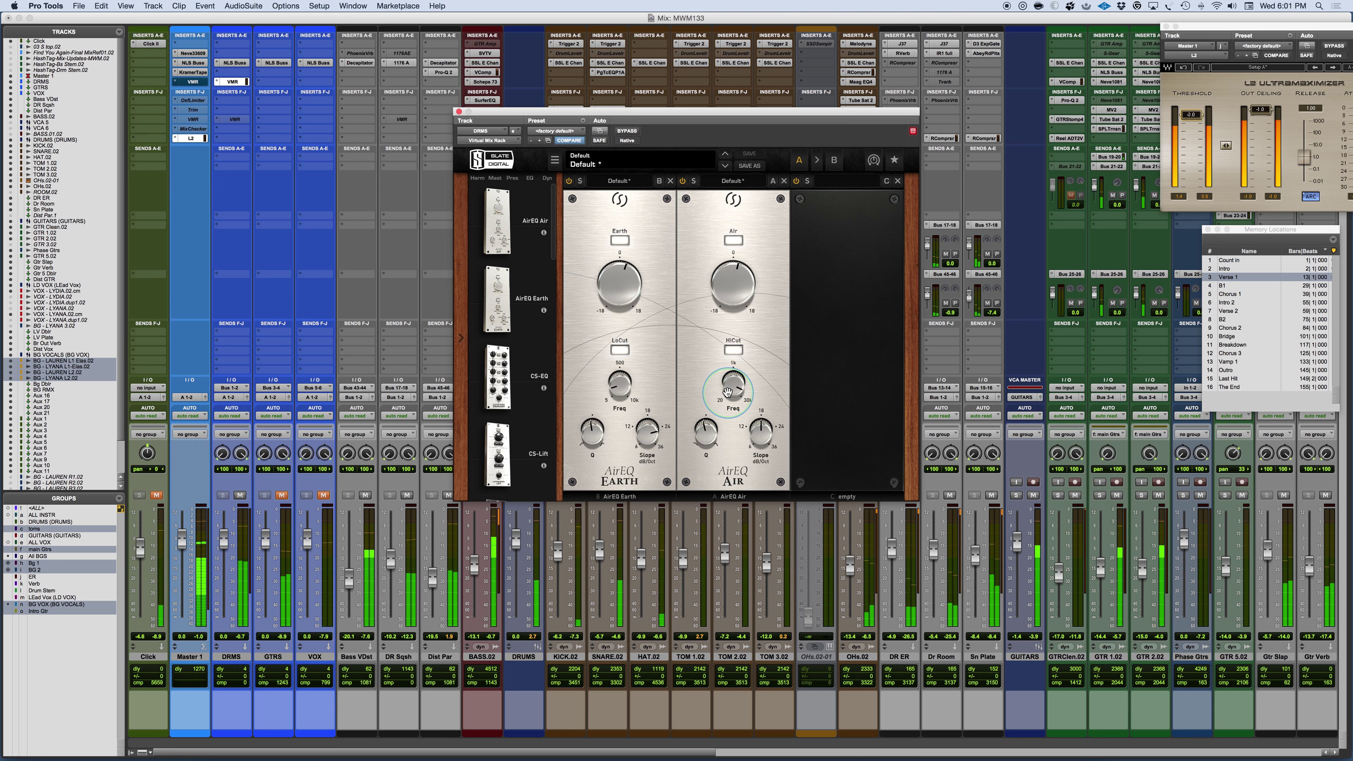
key("space")
left_click(729, 395)
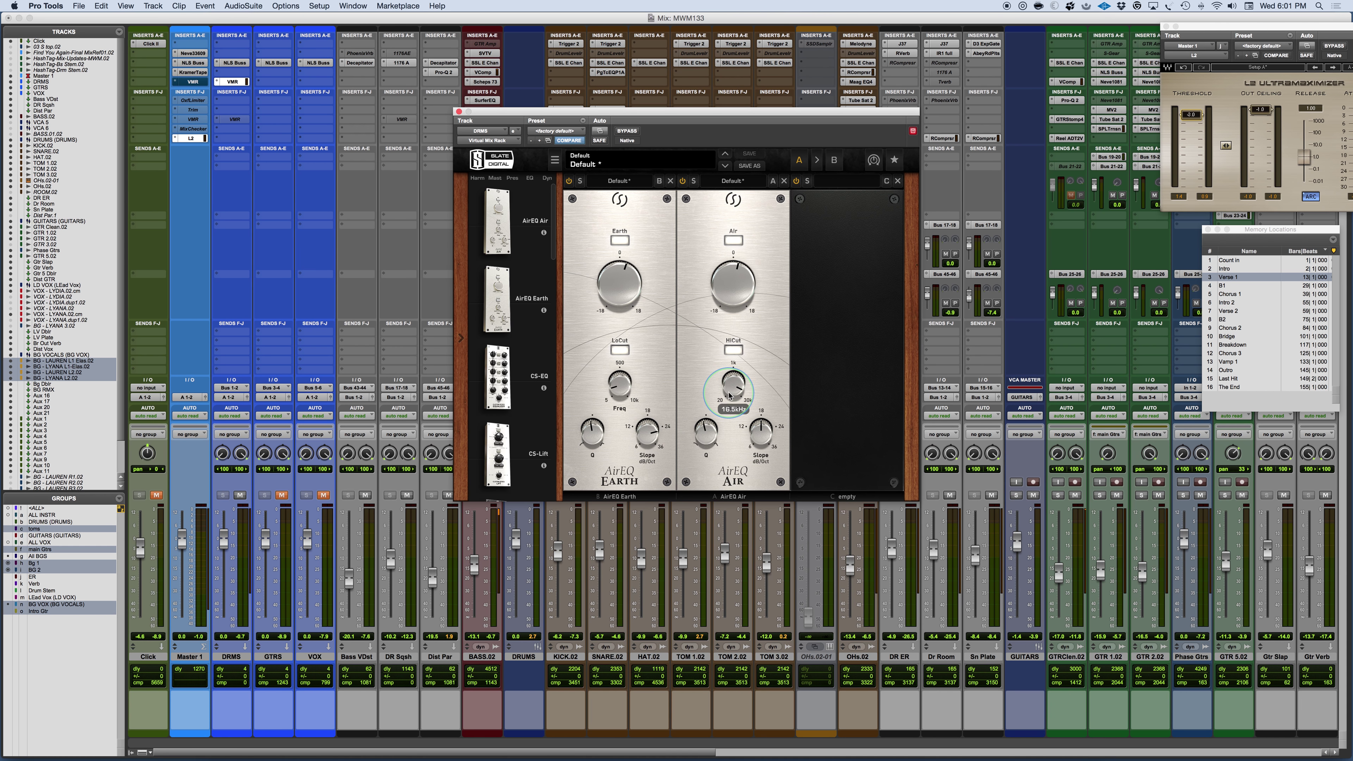
left_click(732, 395)
left_click_drag(764, 450, 756, 409)
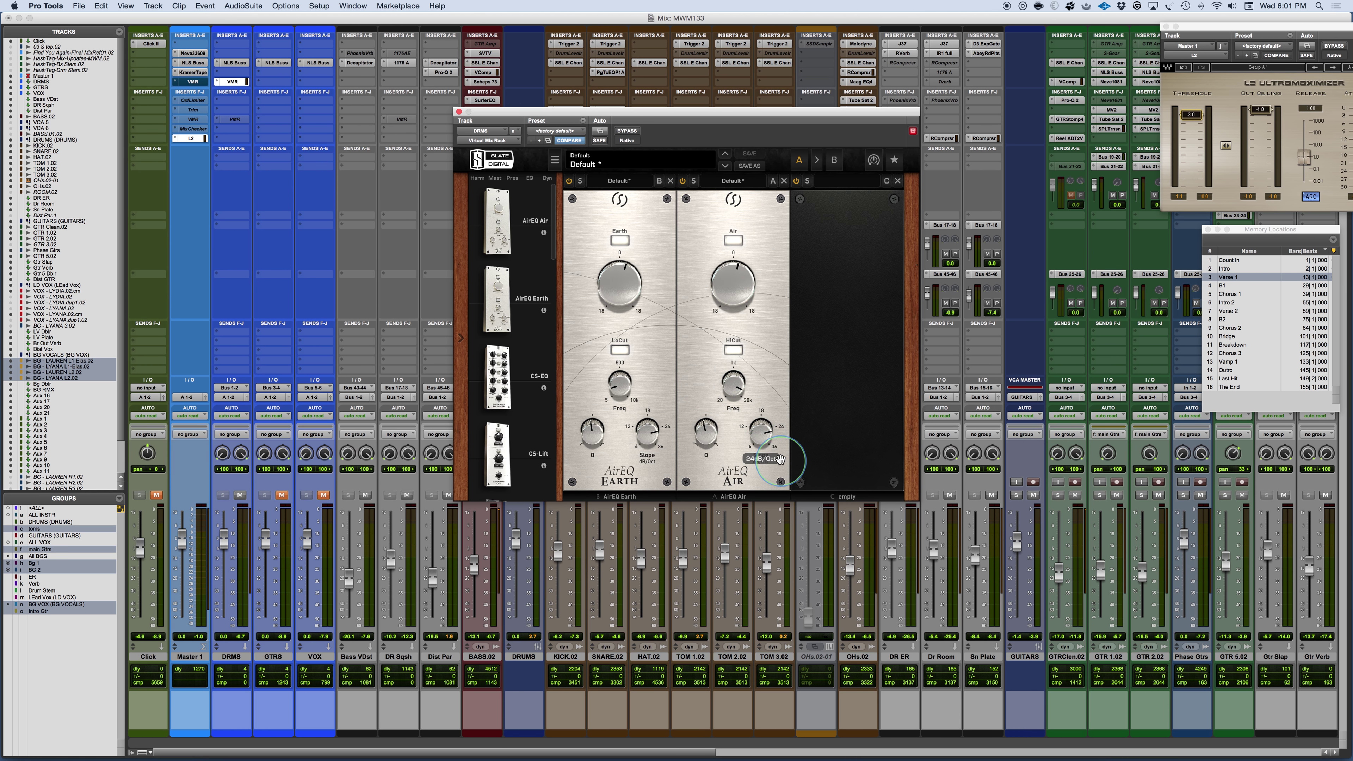
mouse_move(765, 450)
Try different HiCut slopes during playback, going up to 36 dB/oct and readjusting from there.
left_click_drag(765, 449, 755, 467)
key("space")
left_click(760, 426)
left_click_drag(760, 428, 762, 330)
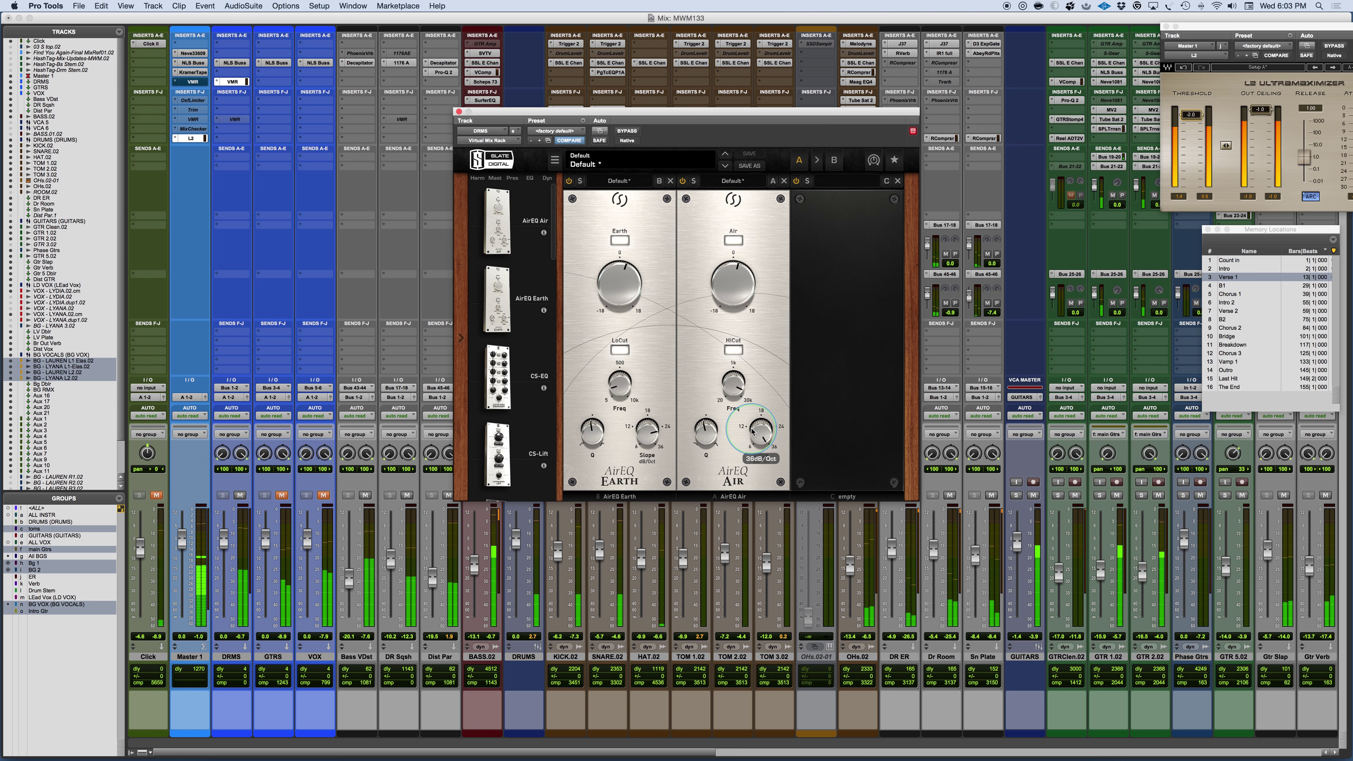
mouse_move(754, 431)
left_mouse_down()
mouse_move(751, 546)
mouse_move(725, 410)
mouse_move(725, 429)
mouse_move(766, 441)
left_mouse_up()
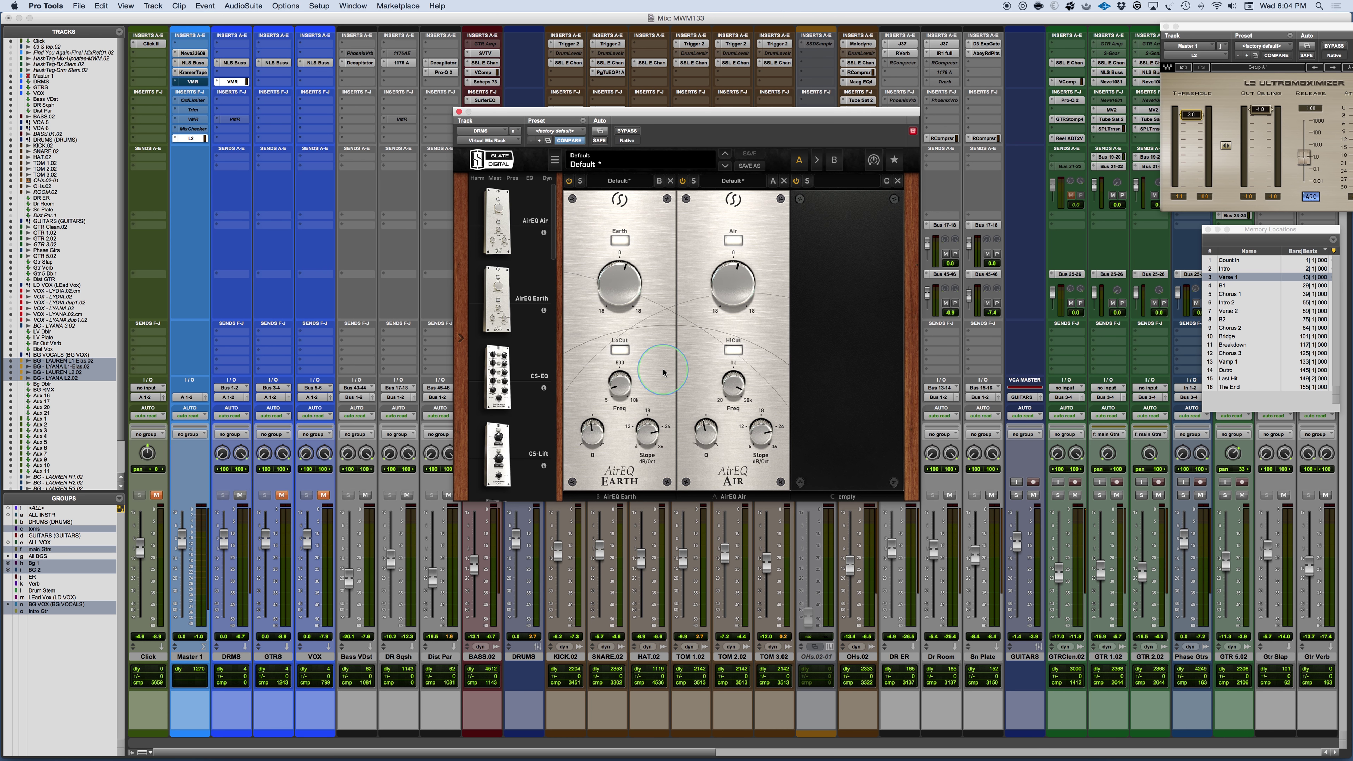
Resume playback and compare the finished Earth and Air settings with the rack bypassed and active.
key("space")
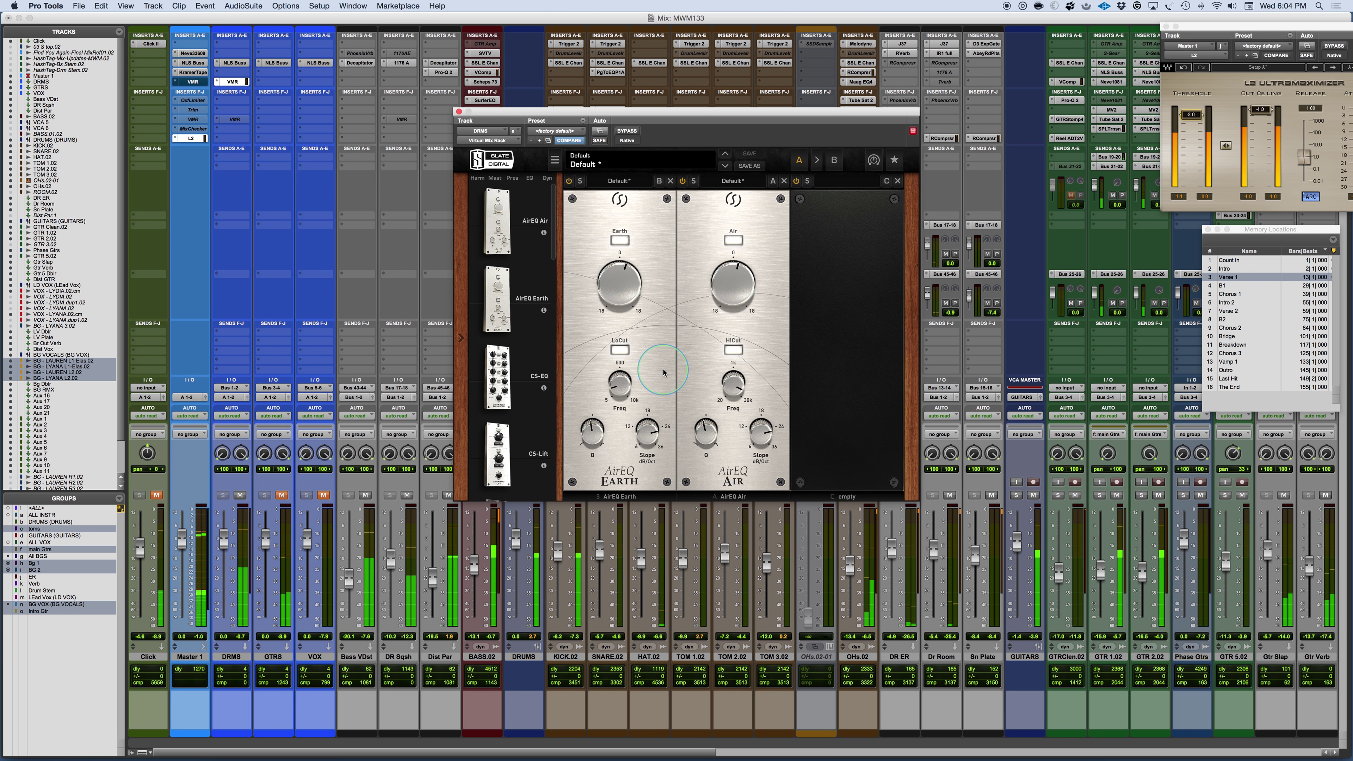
left_click(627, 132)
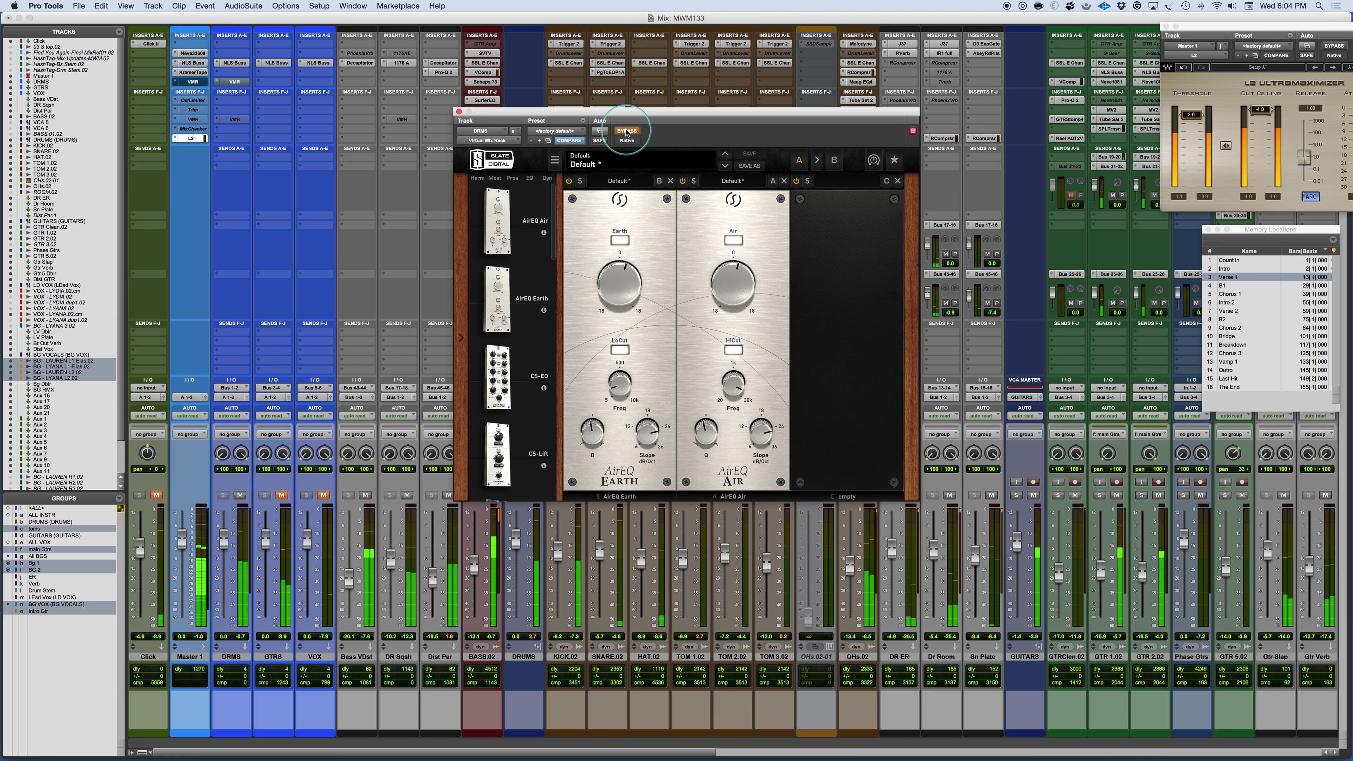
left_click(626, 132)
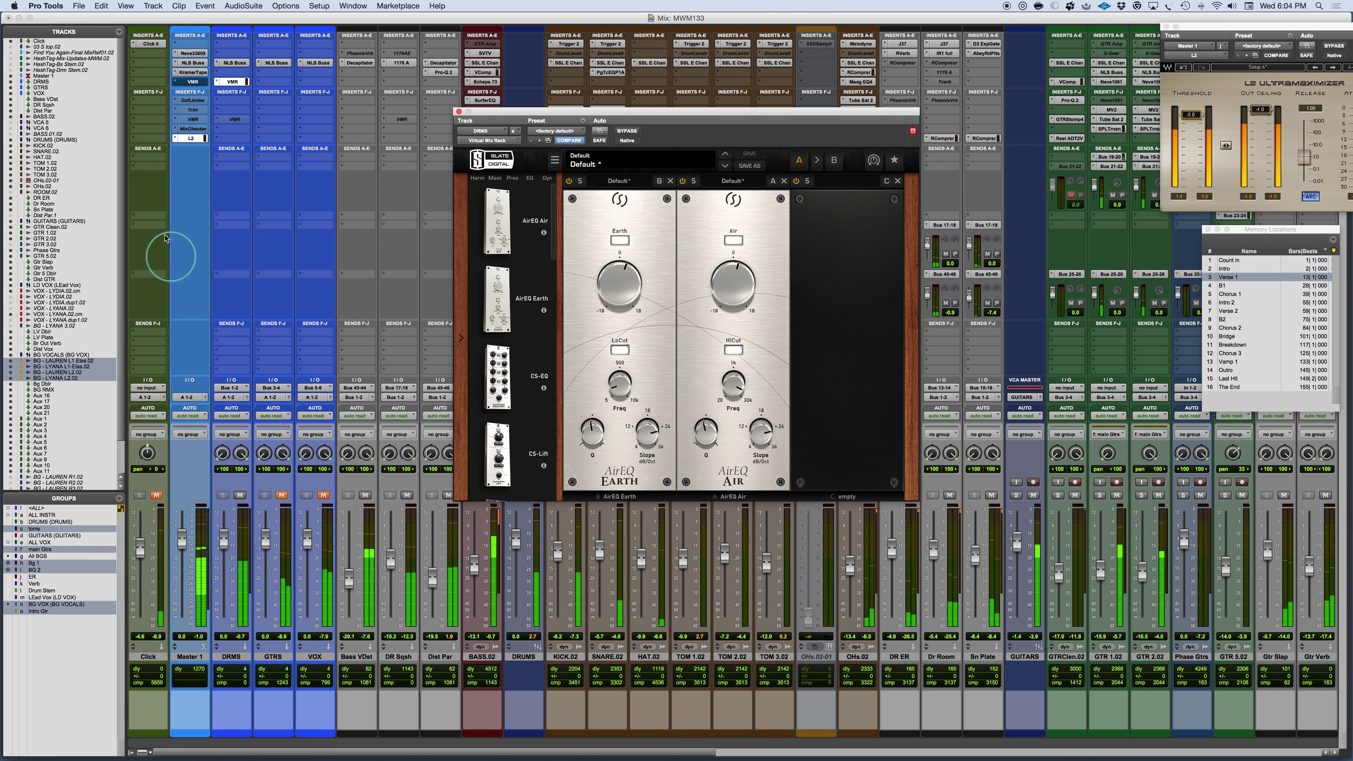
Unmute the GTRS bus, copy the DRMS bus's Virtual Mix Rack insert onto it and open the copied rack.
left_click(282, 495)
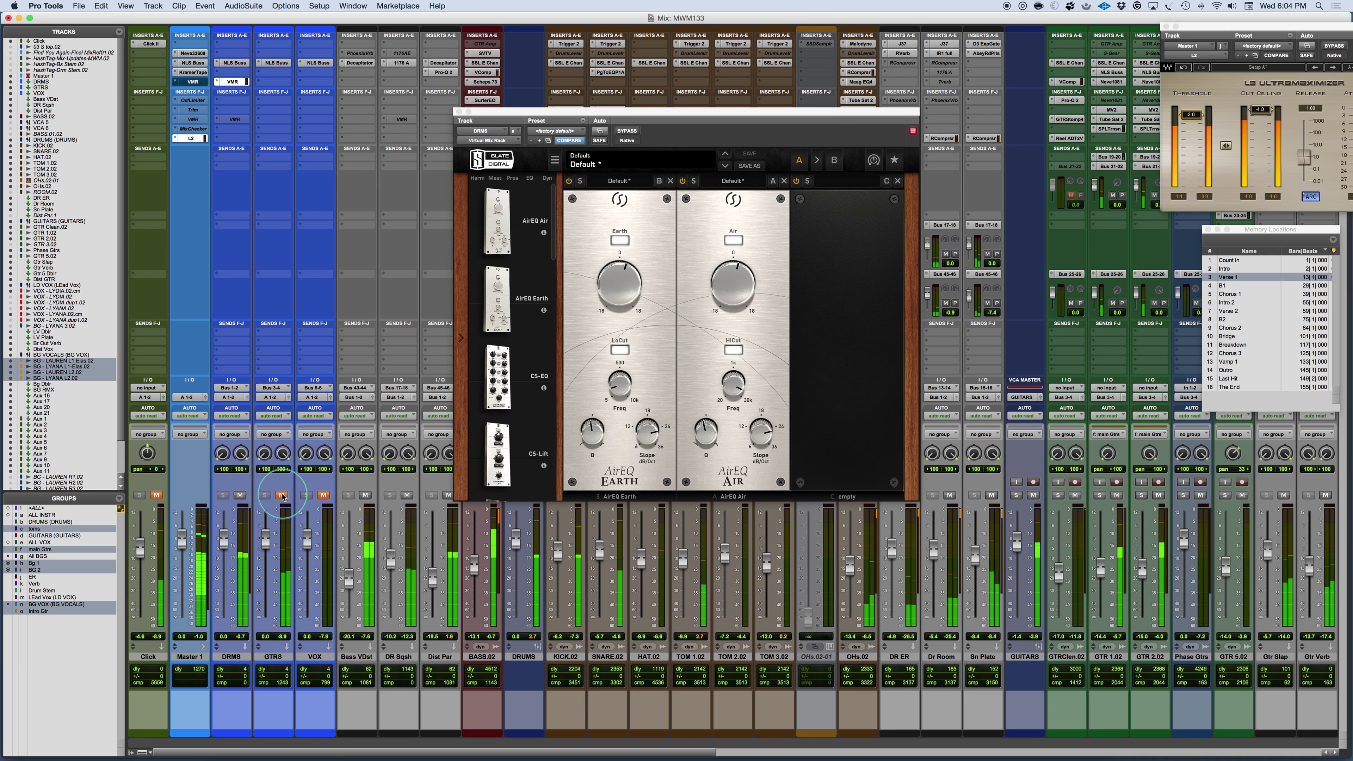
left_click(282, 495)
left_click(233, 82)
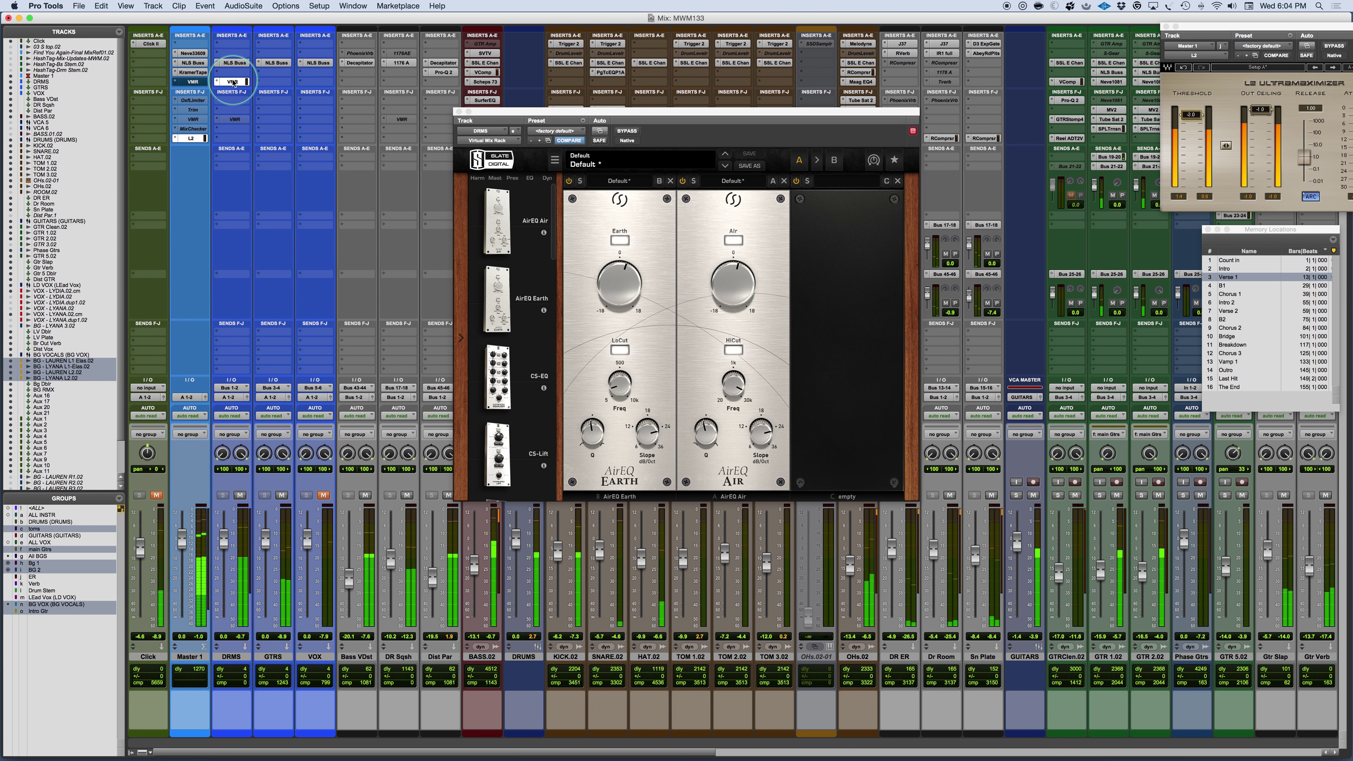
left_click_drag(233, 82, 269, 83)
left_click(278, 83)
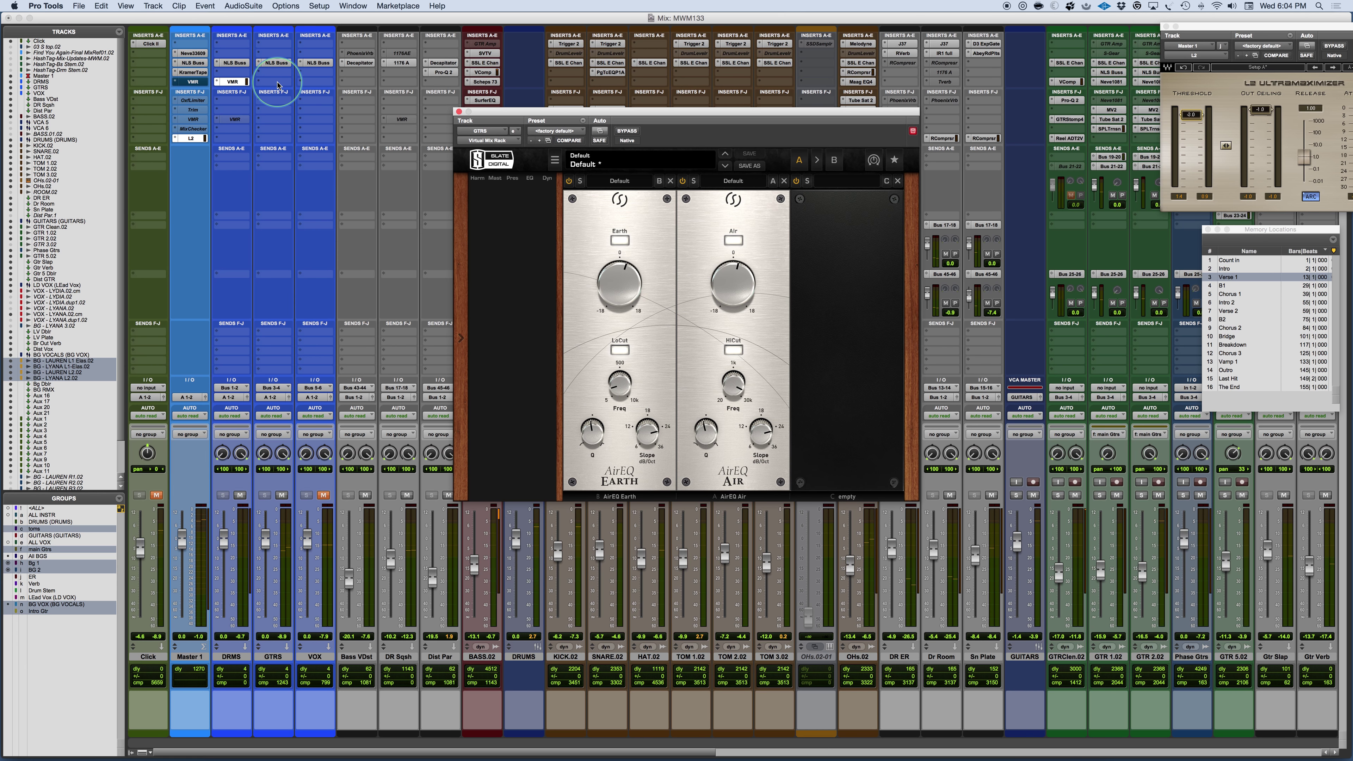
Reset the AirEQ Earth and AirEQ Air modules on the GTRS bus to their default settings.
left_click(610, 189)
left_click(612, 240)
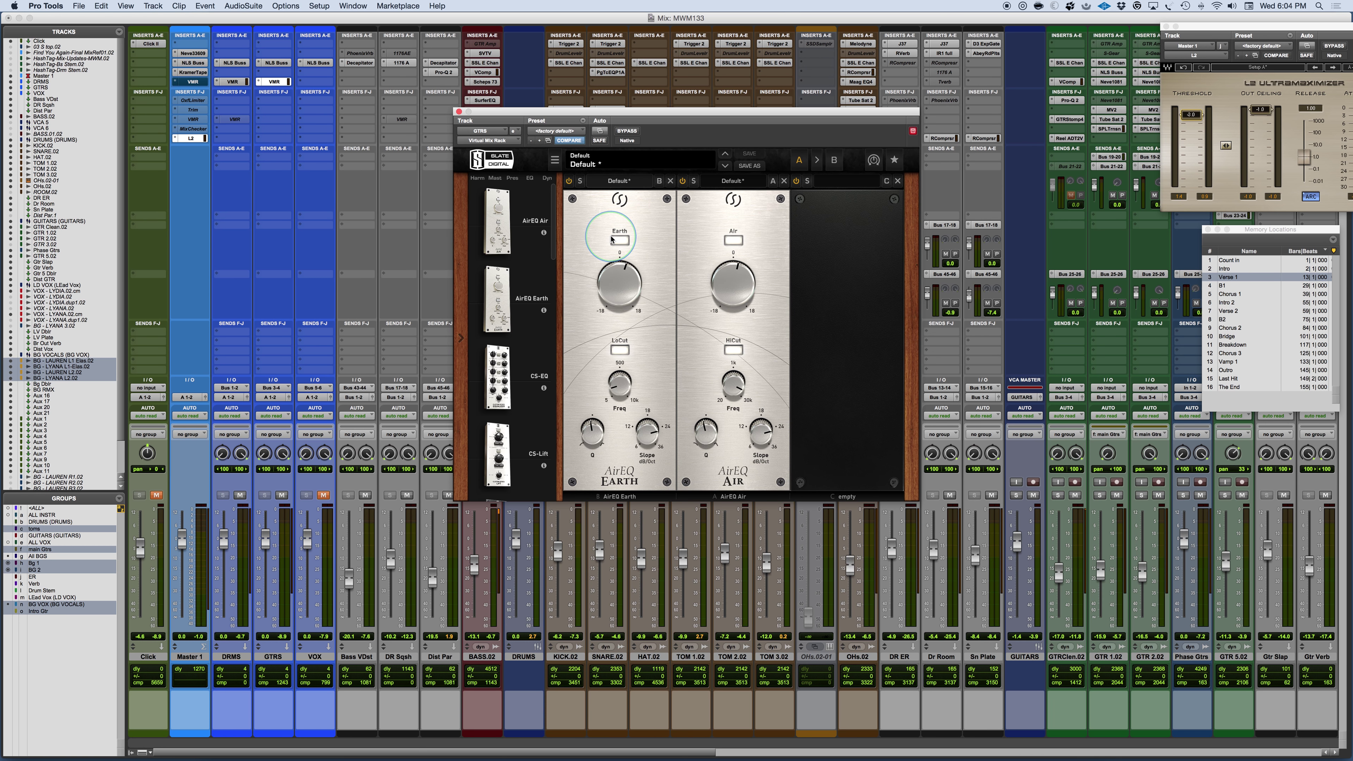
left_click(733, 181)
left_click(730, 239)
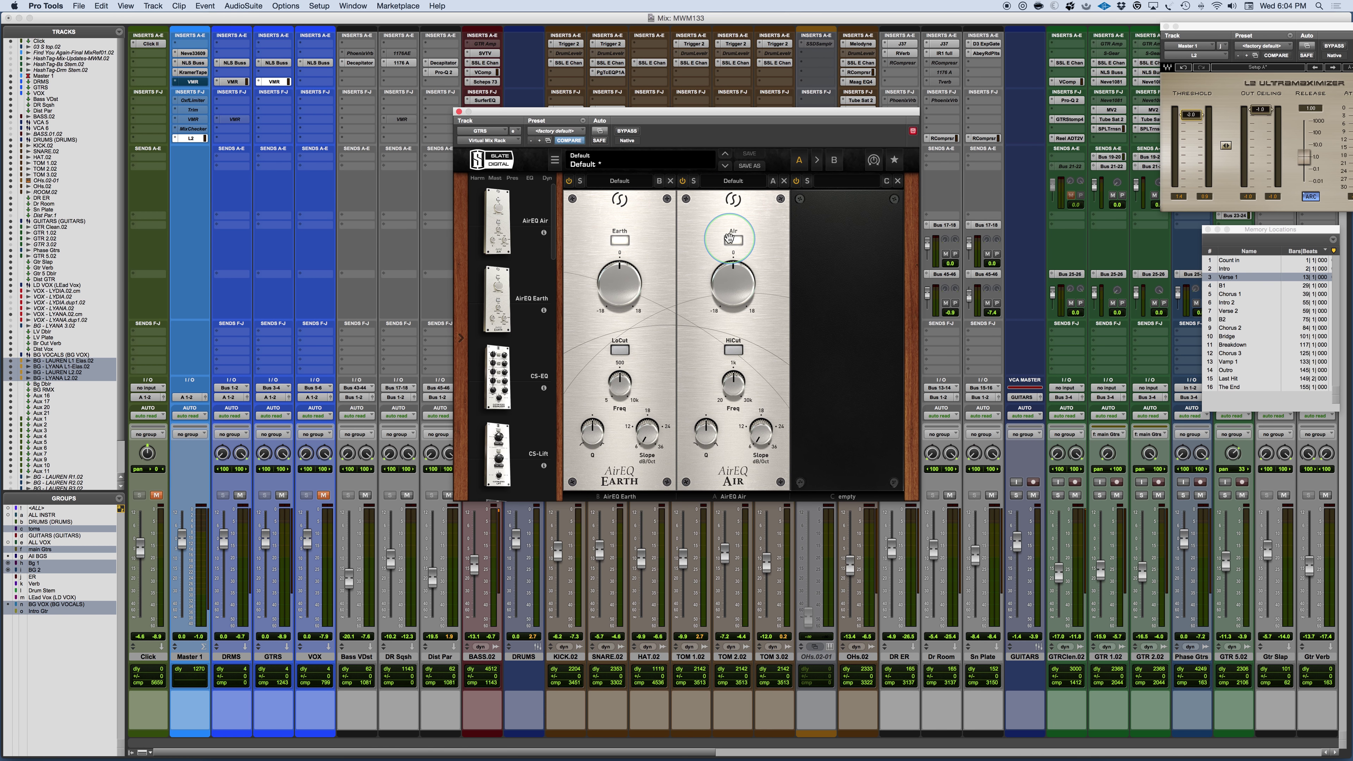
Mute the DRMS bus and play back the guitar bus on its own with the reset modules.
left_click(240, 498)
key("space")
left_click(724, 332)
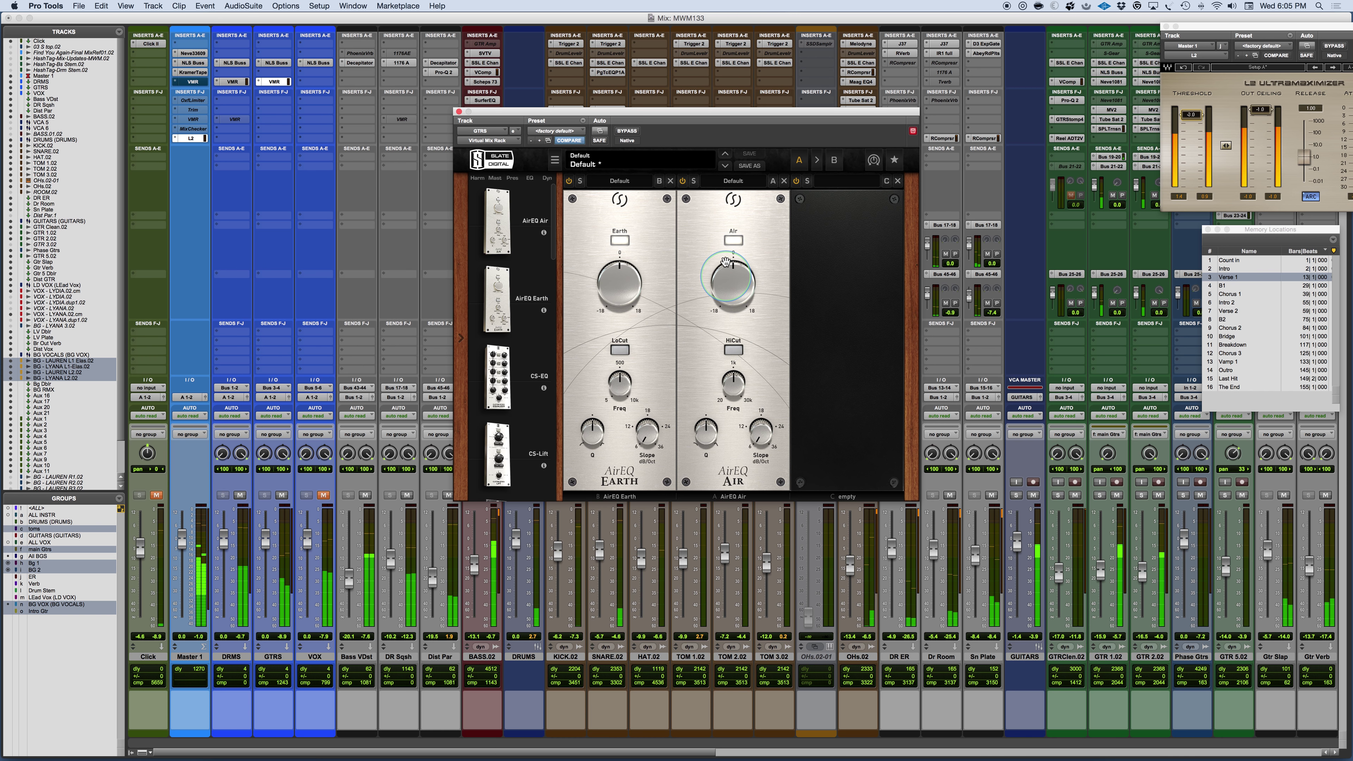
left_click(727, 393)
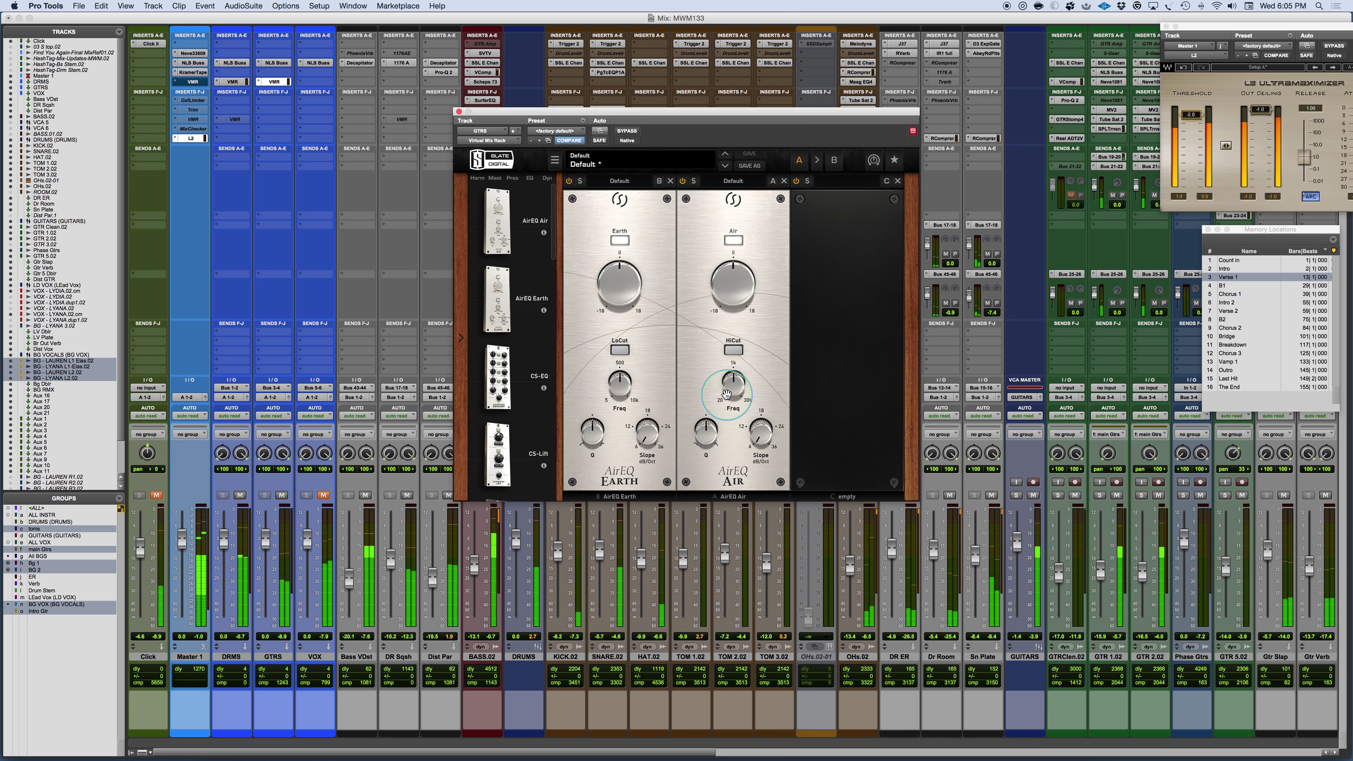
left_click(617, 444)
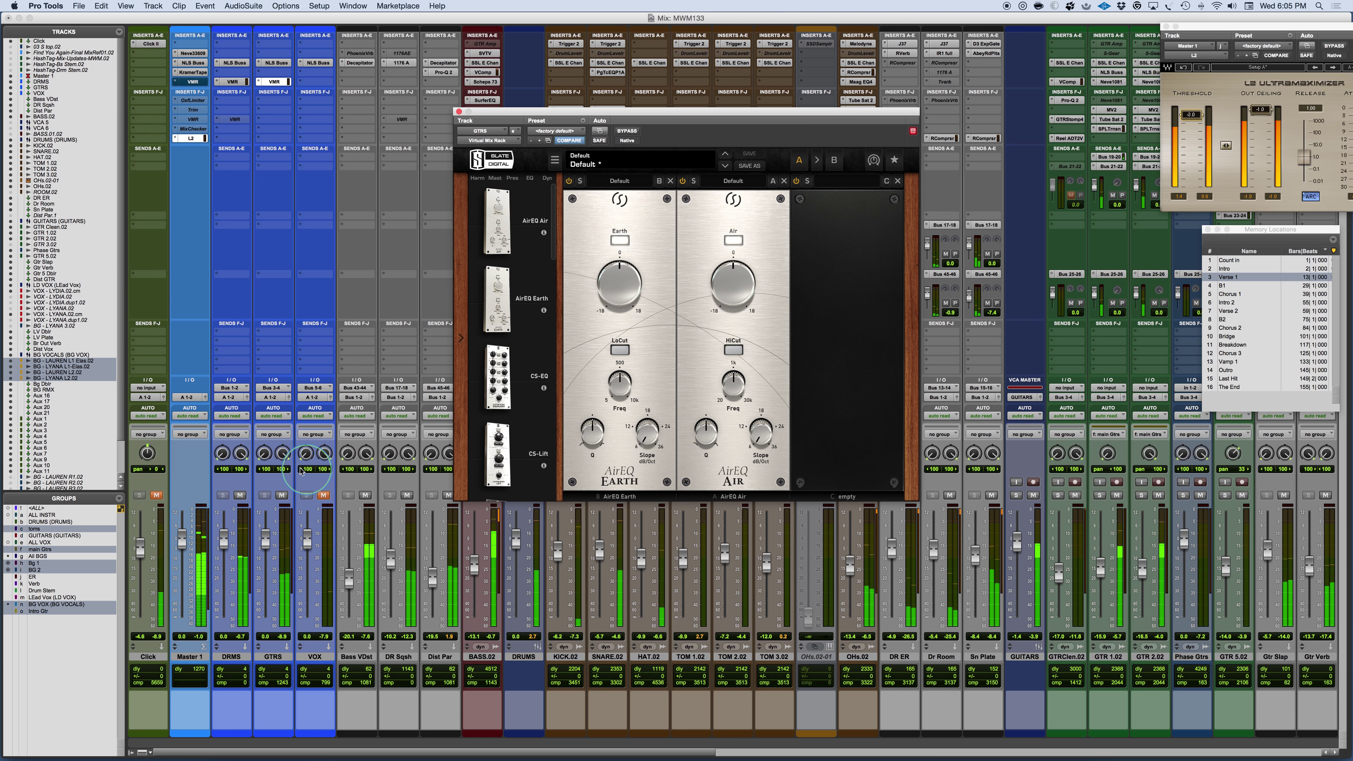
left_click(693, 394)
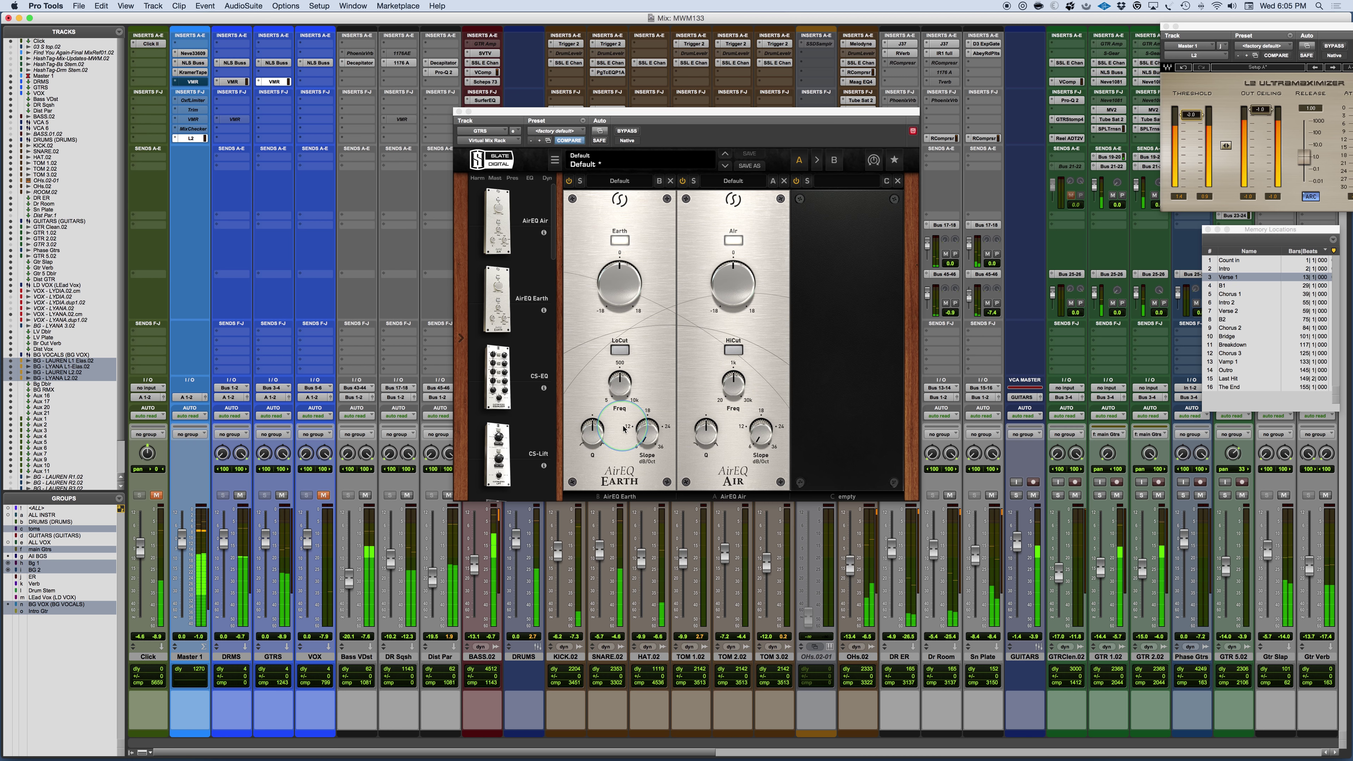
Enable HiCut on the guitar bus, sweep it down to about 8.8 kHz while adjusting Q and slope, and compare it on and off.
mouse_move(730, 384)
left_mouse_down()
mouse_move(717, 356)
mouse_move(723, 388)
mouse_move(731, 380)
left_mouse_up()
left_click(729, 391)
left_click(756, 438)
left_click_drag(756, 438, 724, 382)
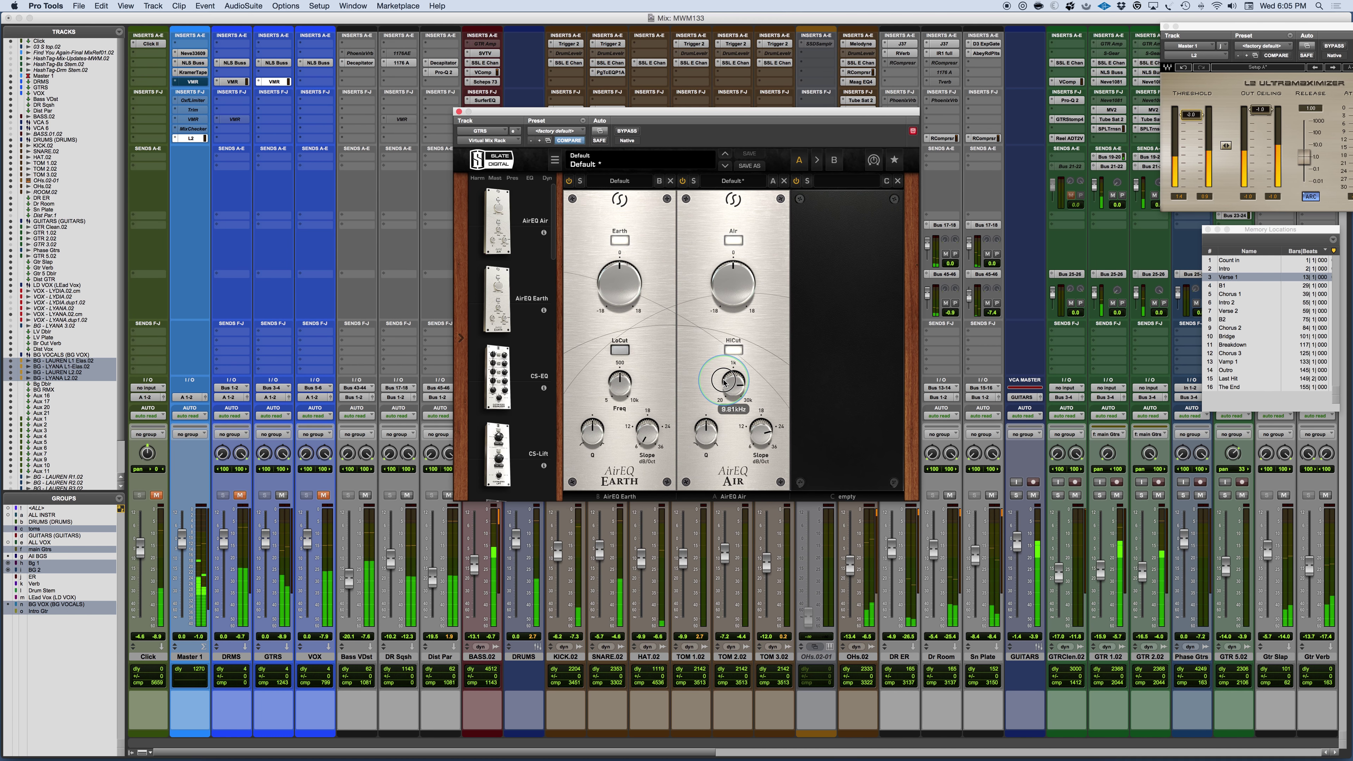
left_click_drag(766, 447, 731, 393)
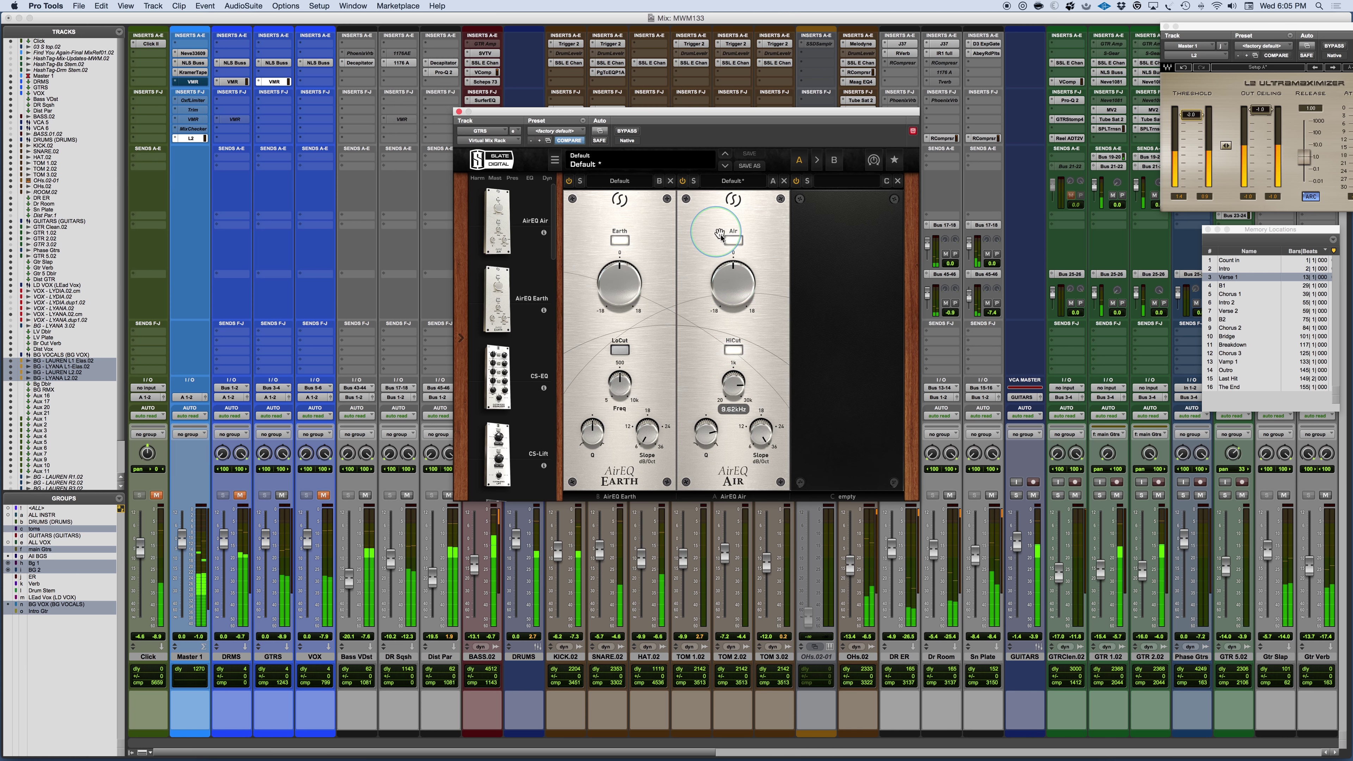
left_click(732, 350)
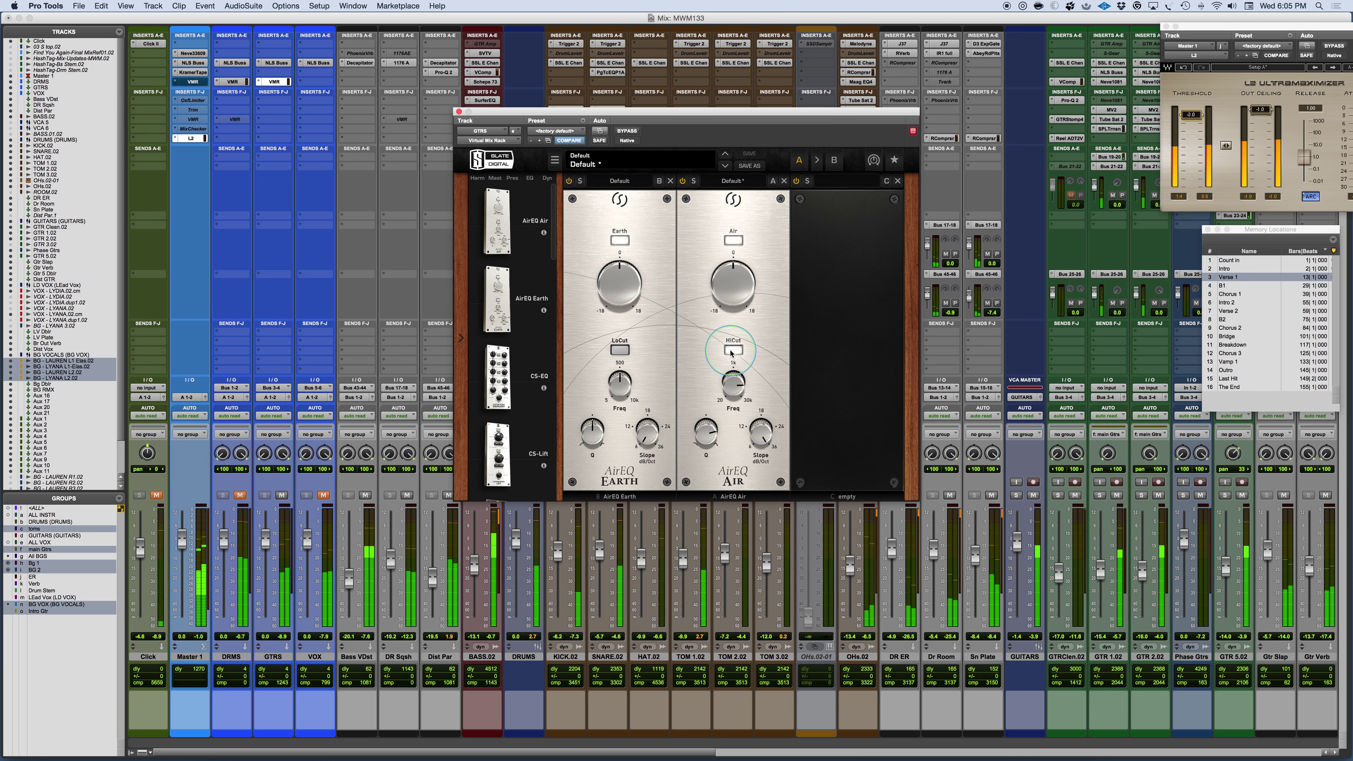
Switch off the Air gain band, audition an Earth boost of about 16.9 dB during playback and reset the Earth gain to 0 dB.
key("space")
left_click(741, 245)
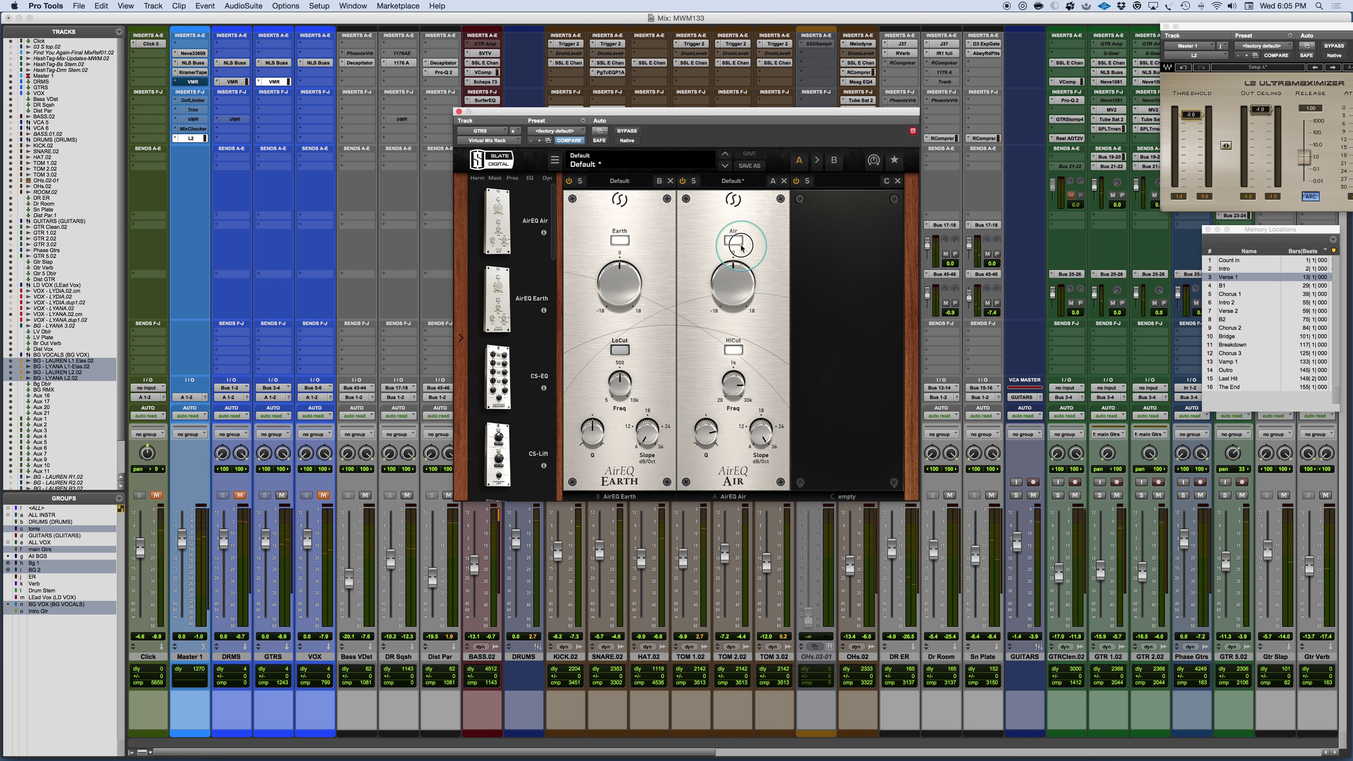
left_click(606, 267)
left_click(623, 282)
key("space")
left_click_drag(625, 285, 613, 219)
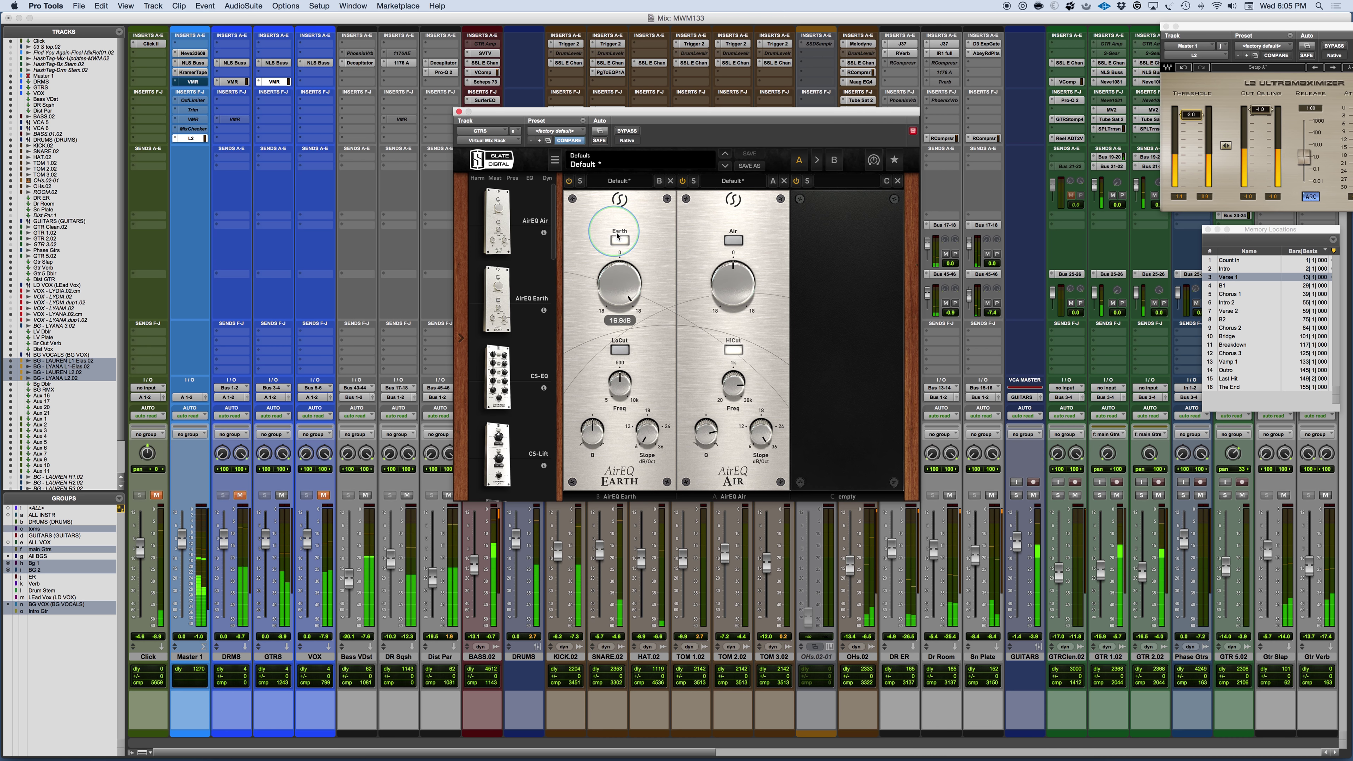
left_click(620, 293)
double_click(619, 294)
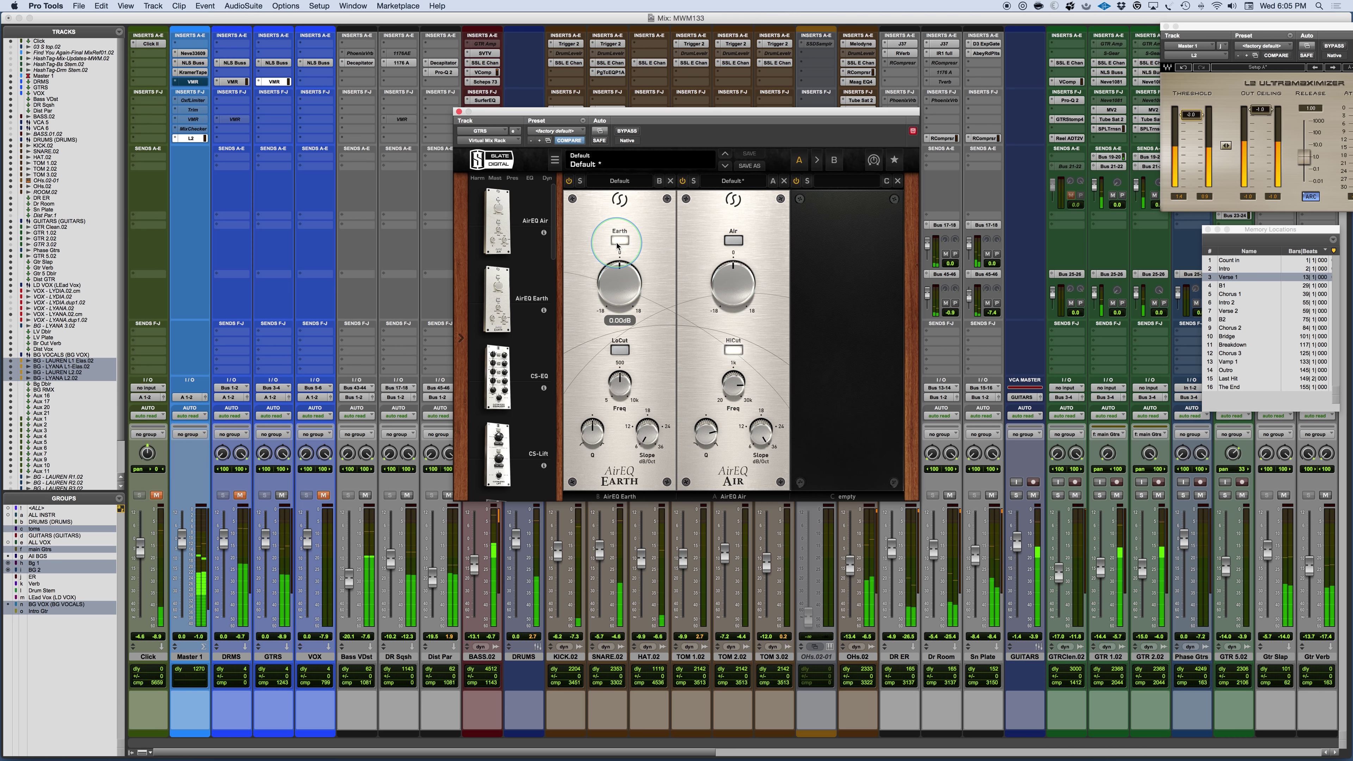
Switch off the Earth gain band, enable LoCut with a raised Q and adjust its frequency during playback.
left_click(618, 350)
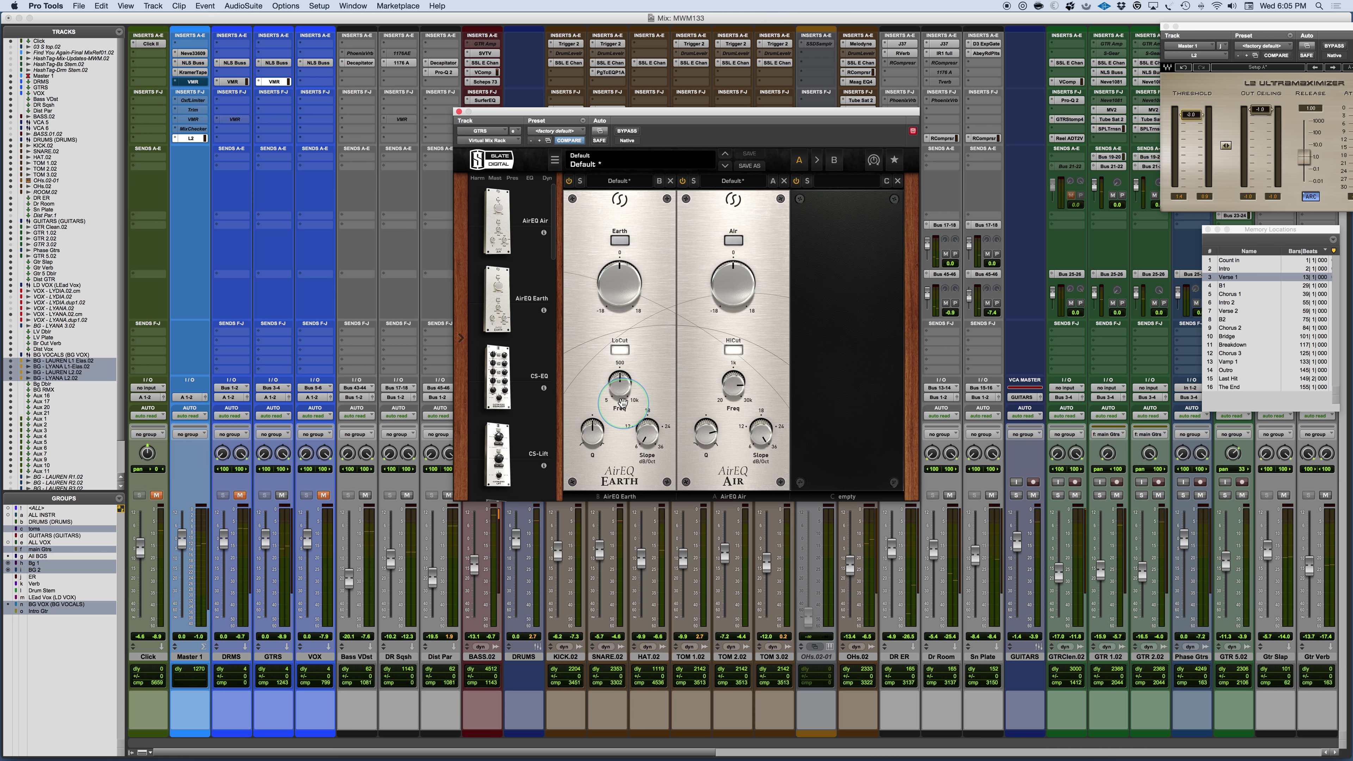
left_click_drag(590, 433, 591, 291)
key("space")
left_click_drag(616, 389, 611, 390)
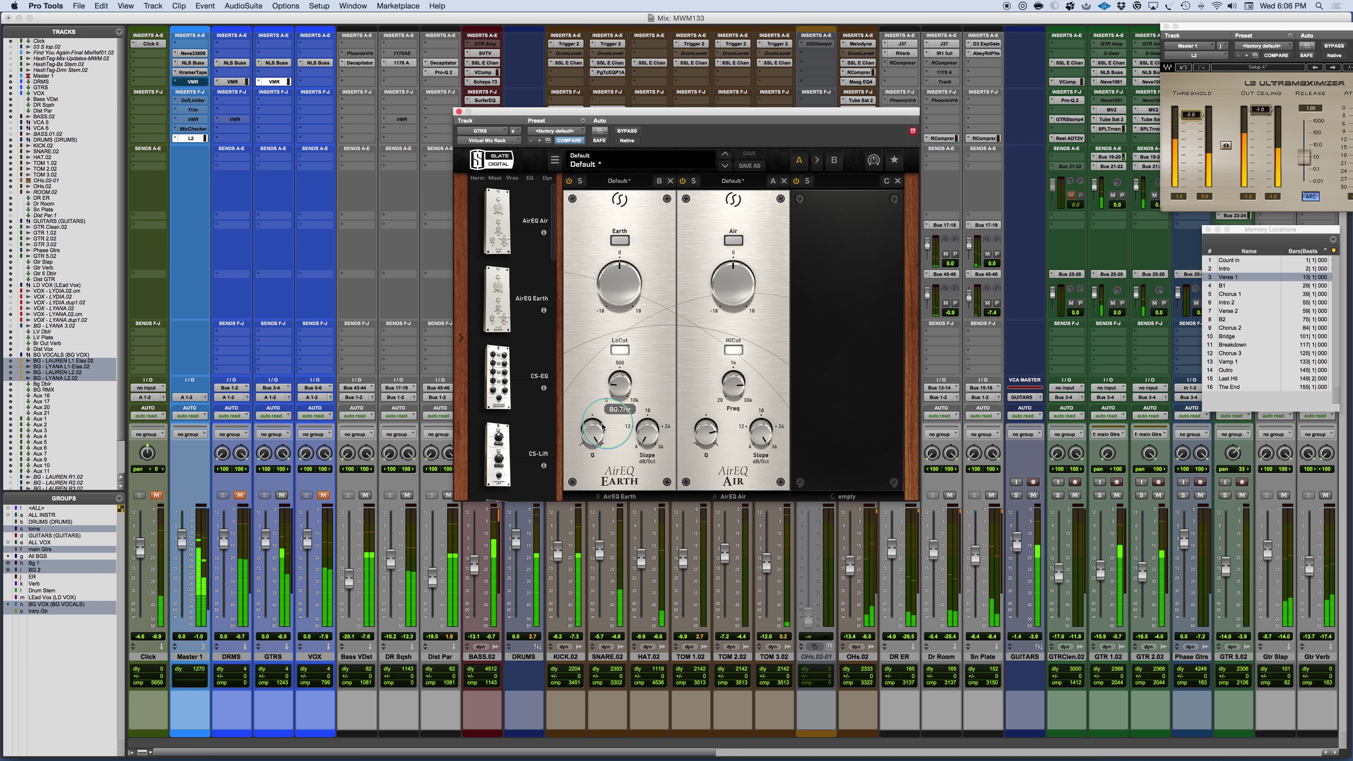
Try LoCut slopes of 12 and 18 dB/oct on the guitar bus and lower the LoCut Q.
left_click(645, 442)
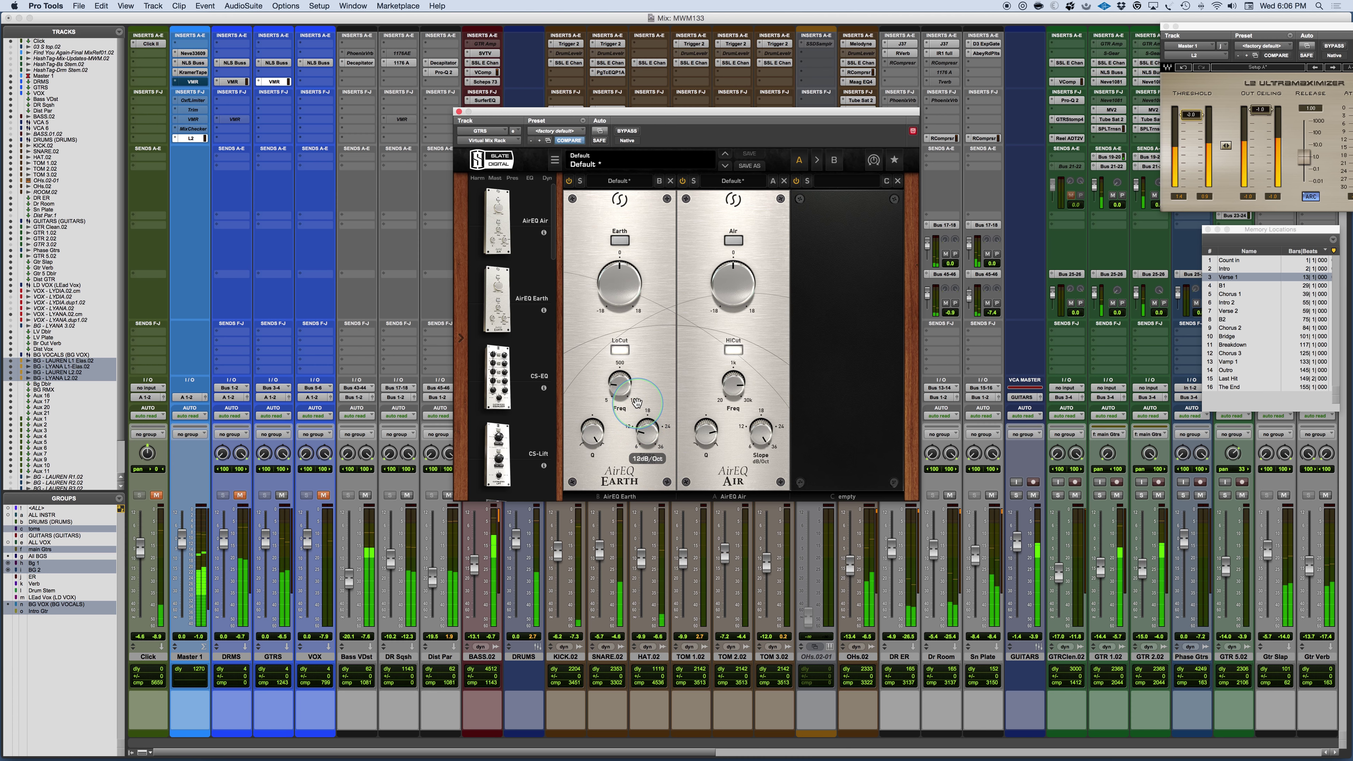
left_click_drag(636, 403, 638, 372)
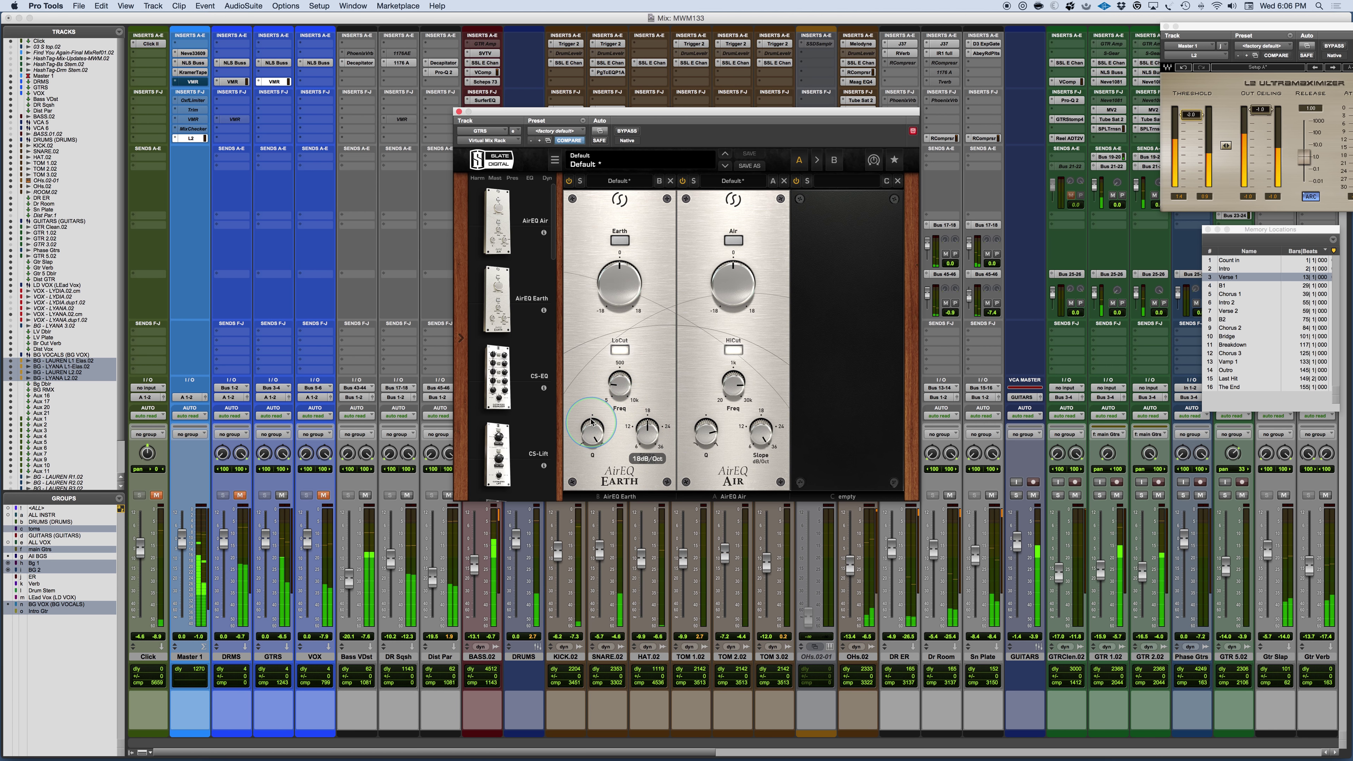
left_click_drag(592, 432, 584, 477)
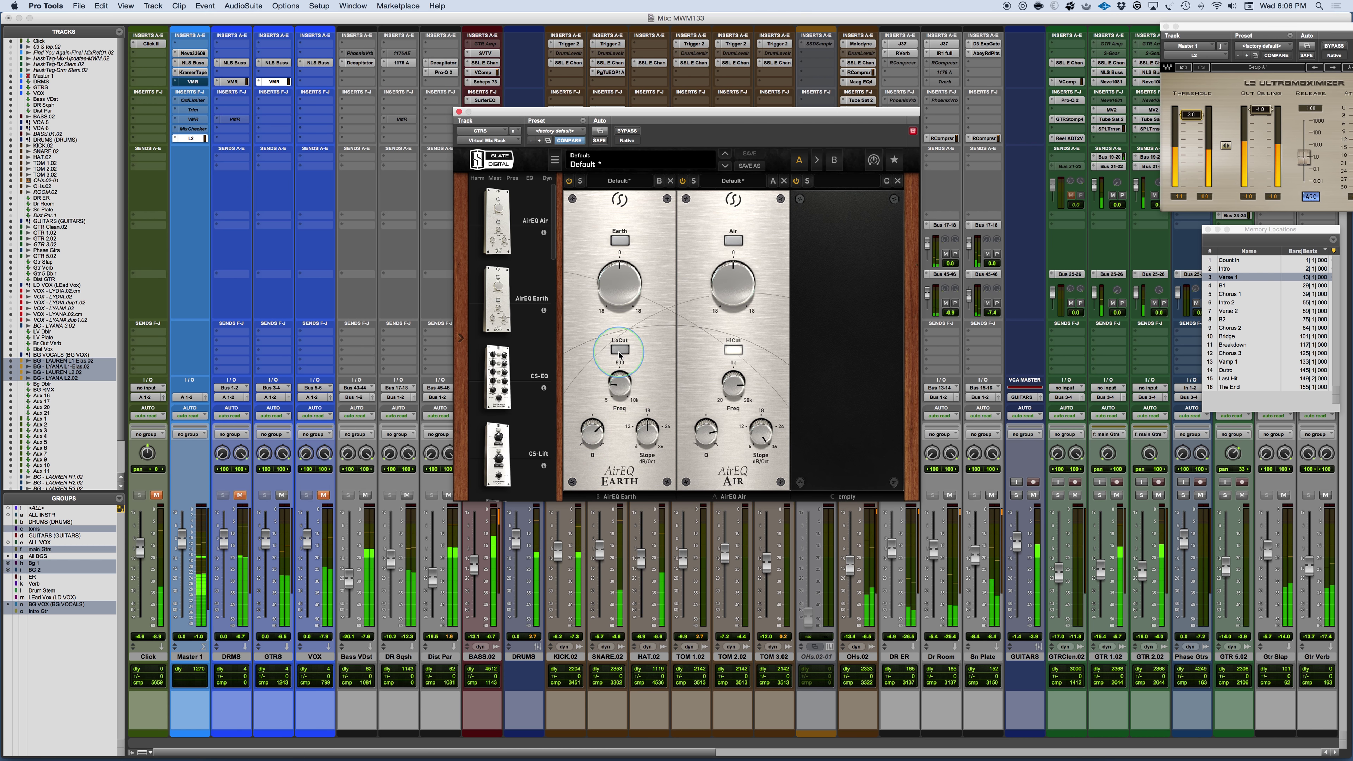
left_click_drag(641, 436, 630, 486)
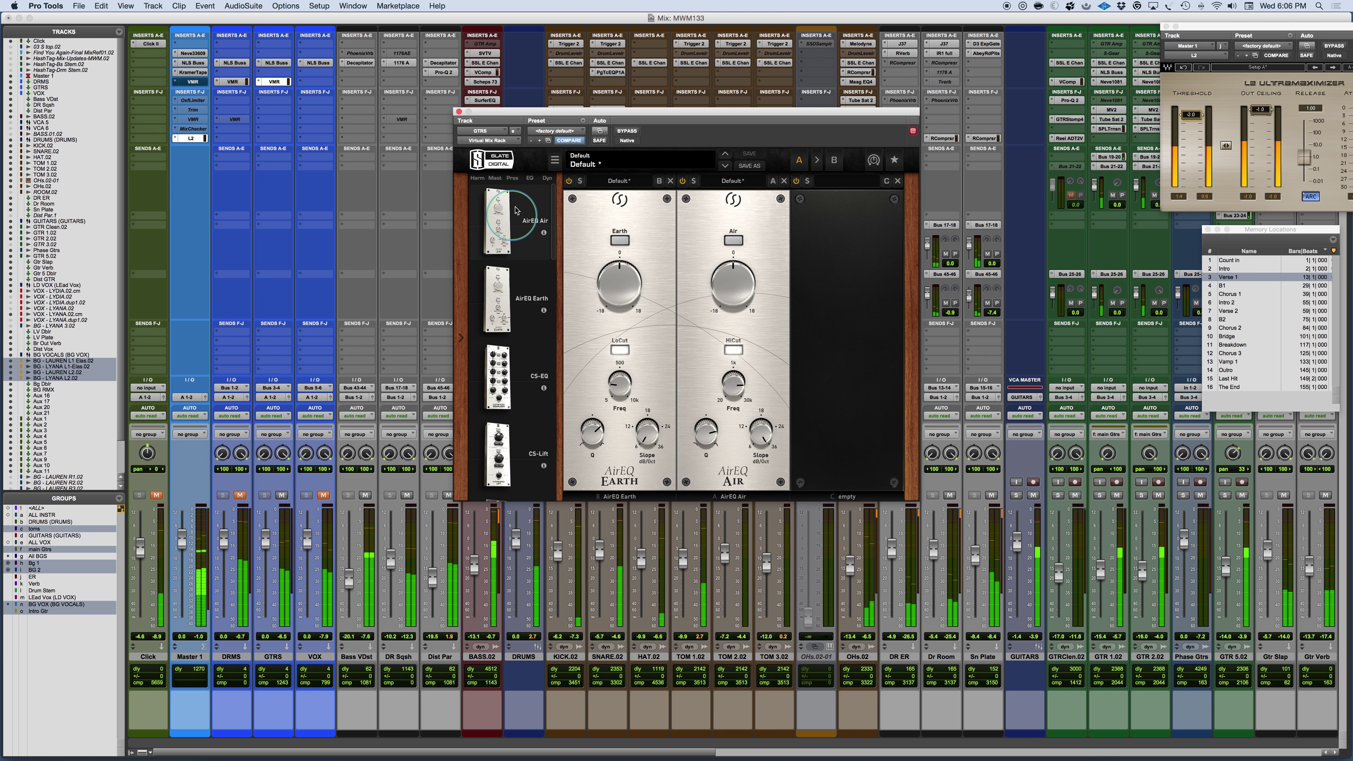
Compare the GTRS rack bypassed and active, first on its own and again with the DRMS bus unmuted.
left_click(628, 133)
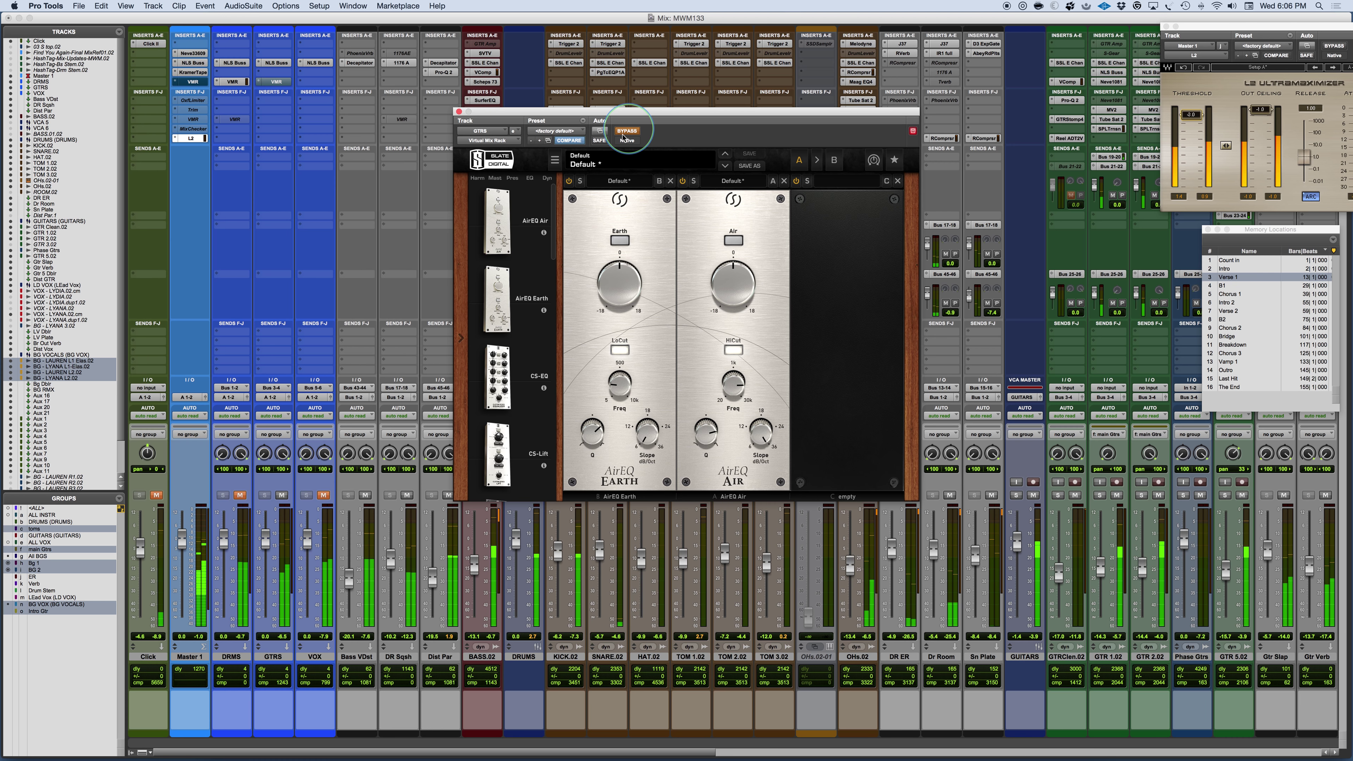
left_click(625, 135)
left_click(240, 496)
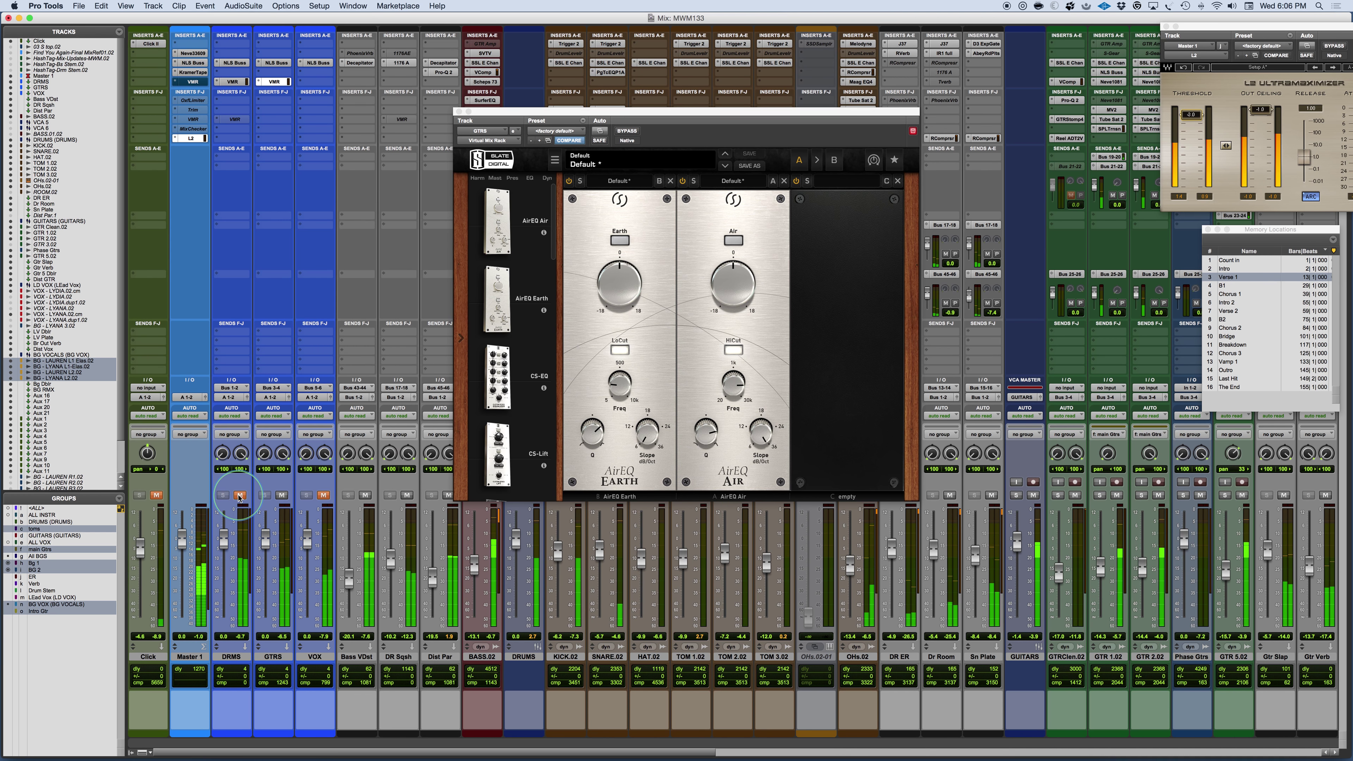
left_click(240, 496)
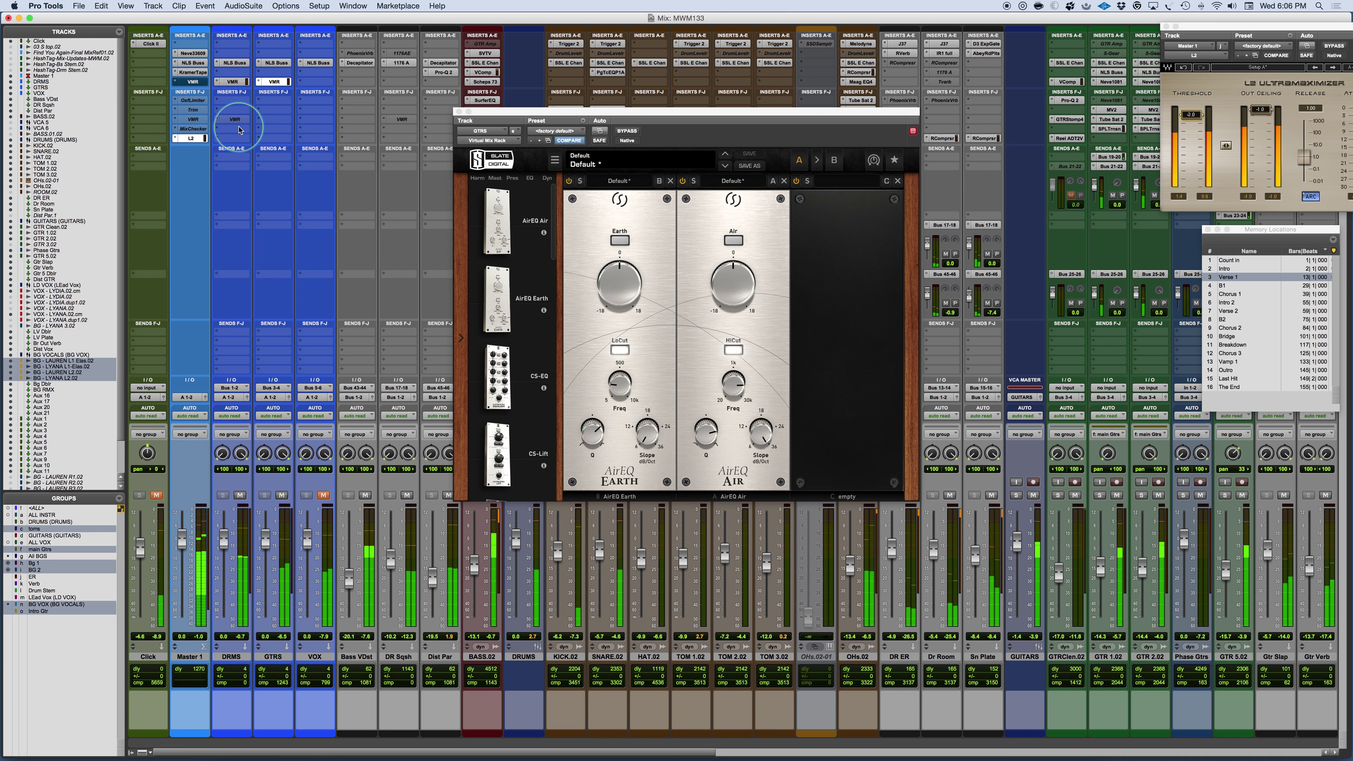
left_click(632, 134)
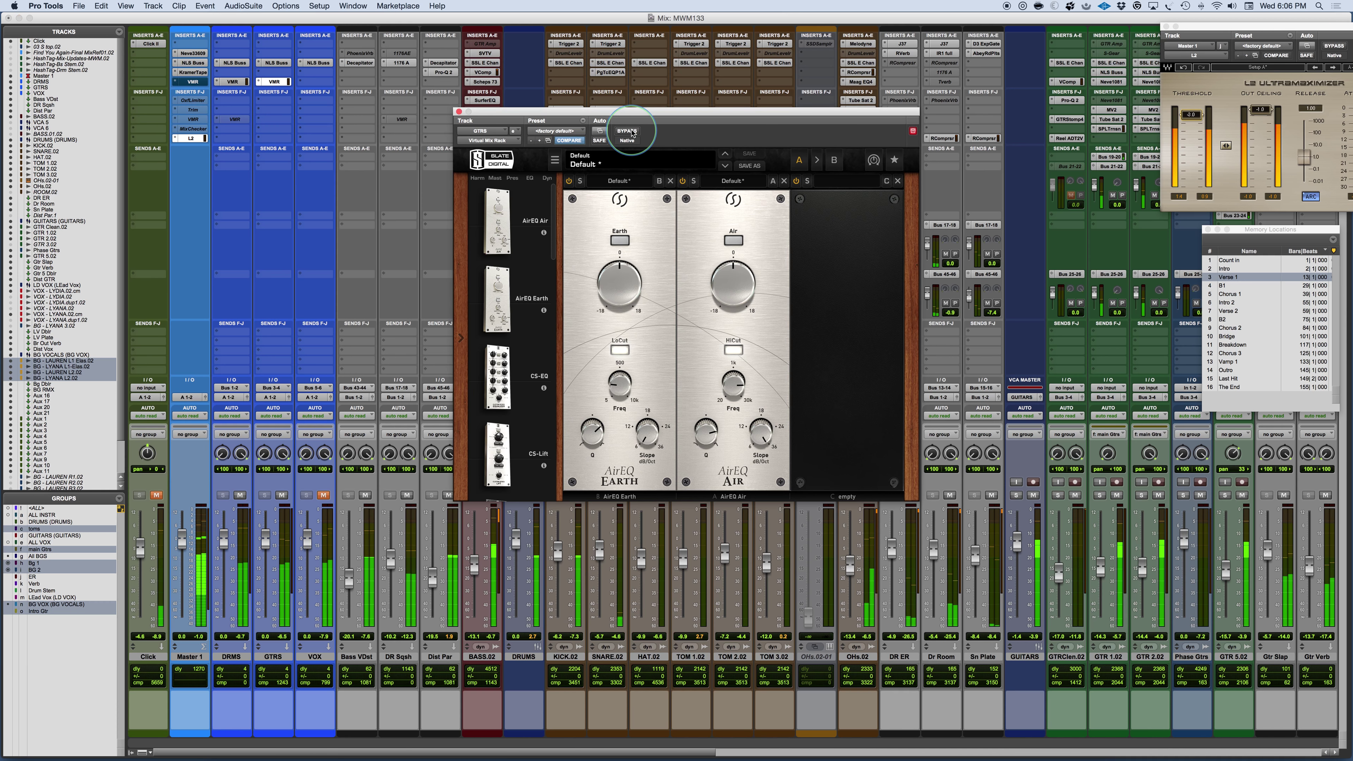
left_click(632, 133)
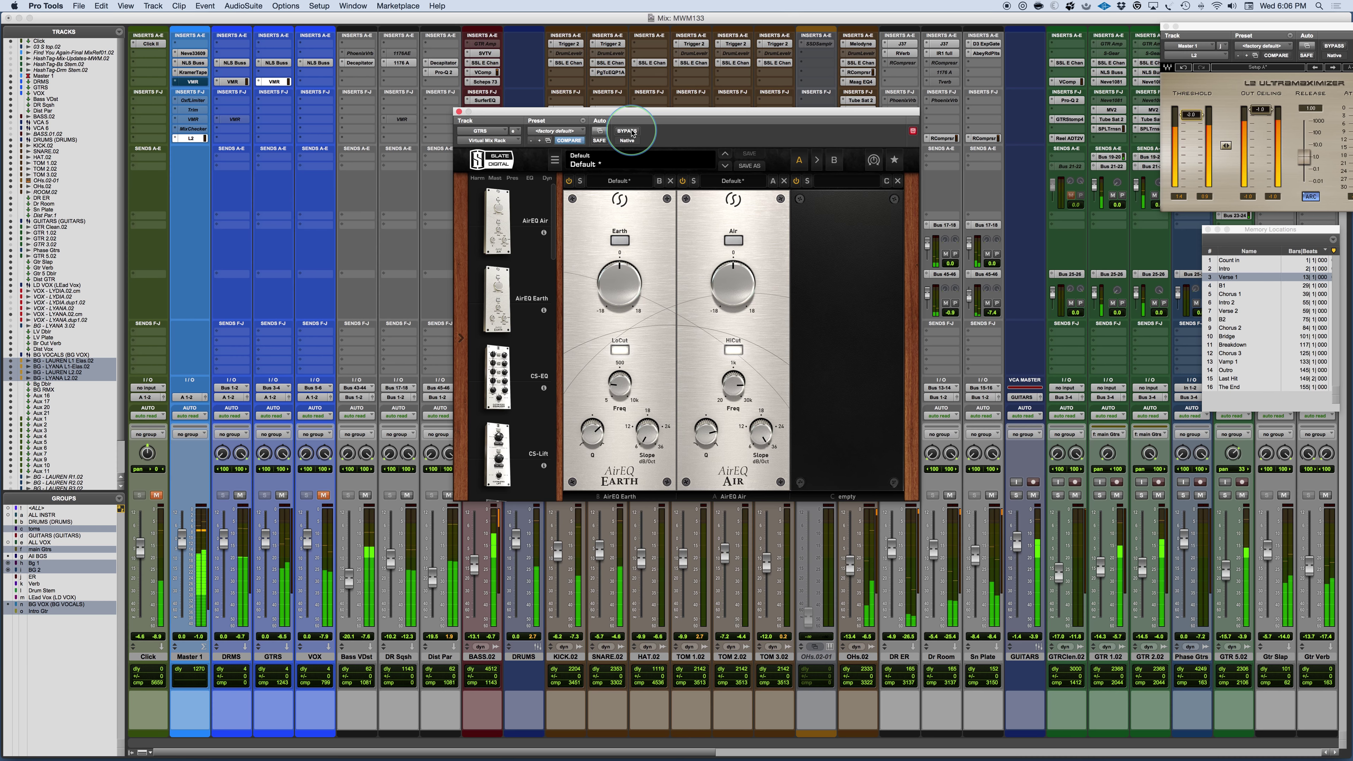
Select the DRMS and GTRS buses together and compare both Virtual Mix Racks bypassed and active in the mix.
left_click(232, 502)
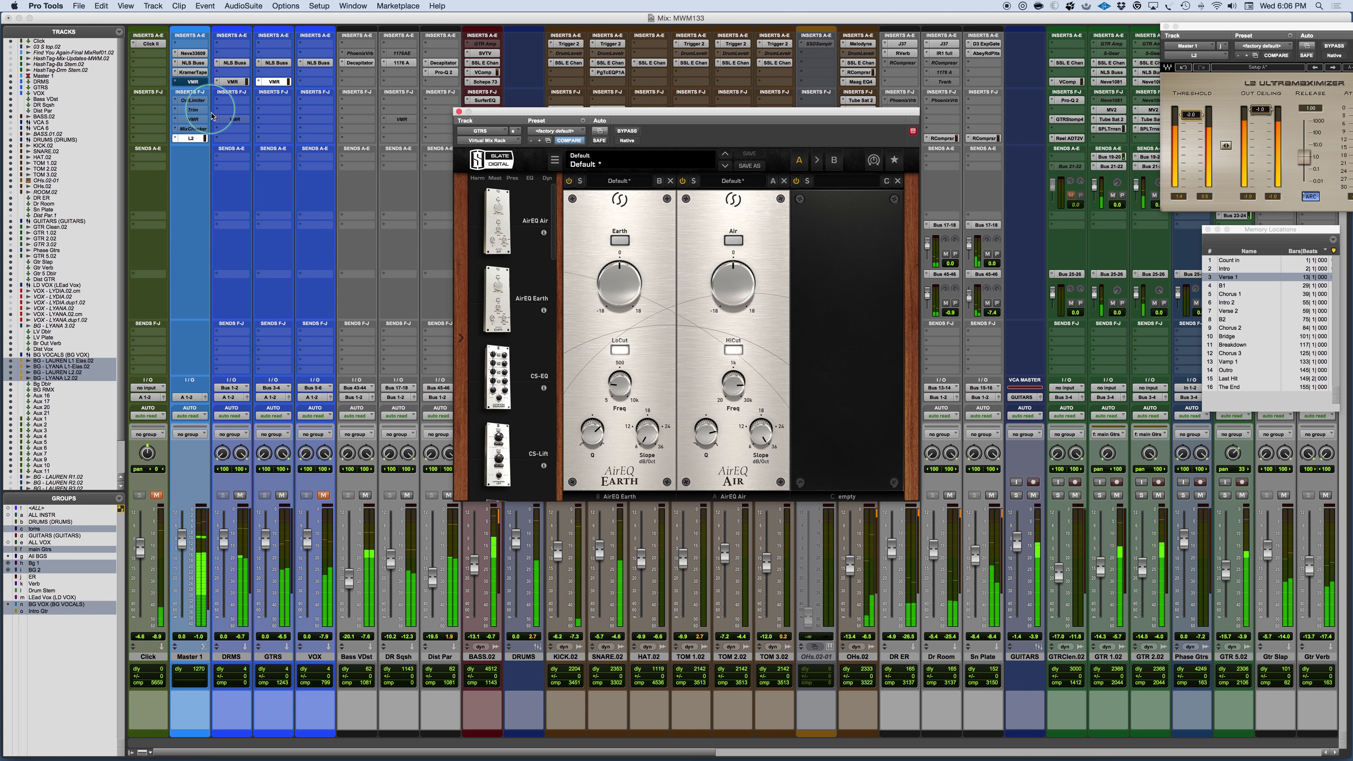
left_click(231, 657)
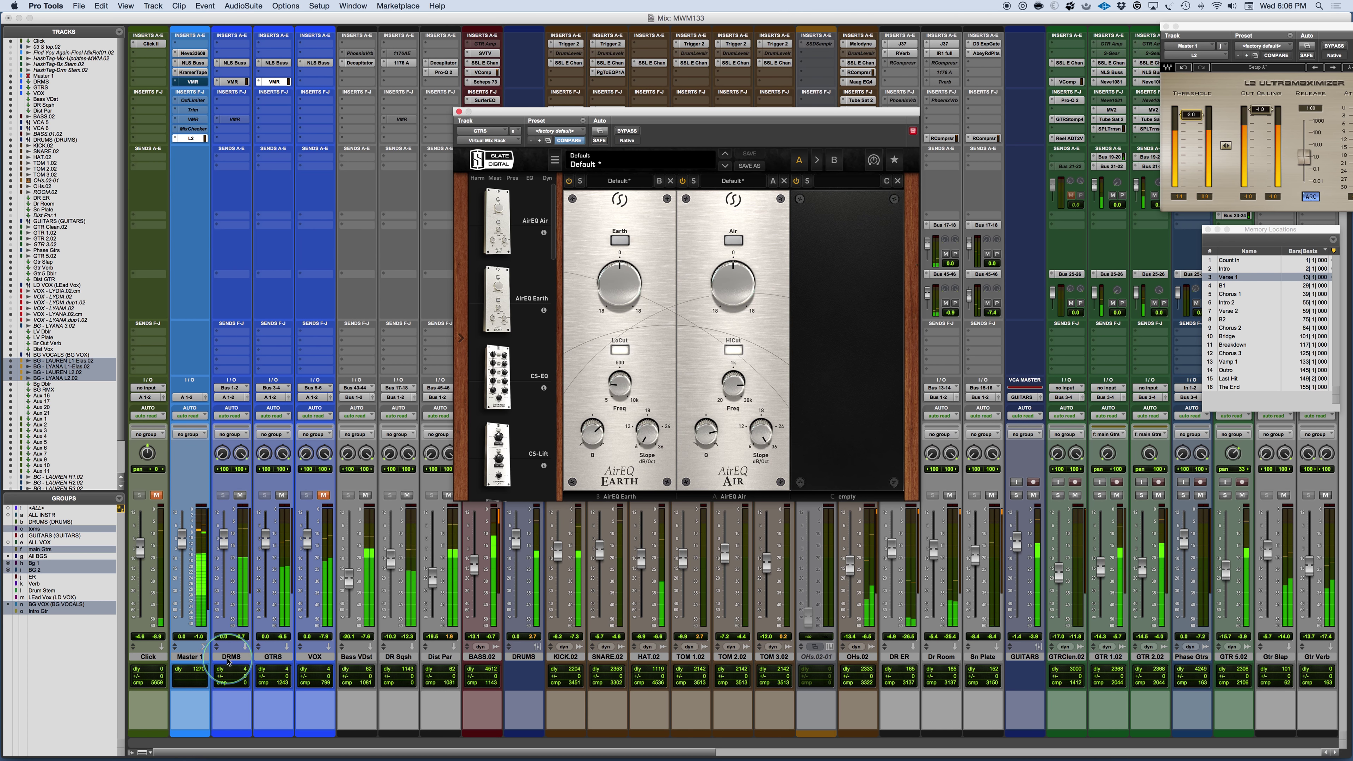
left_click(272, 657, "shift")
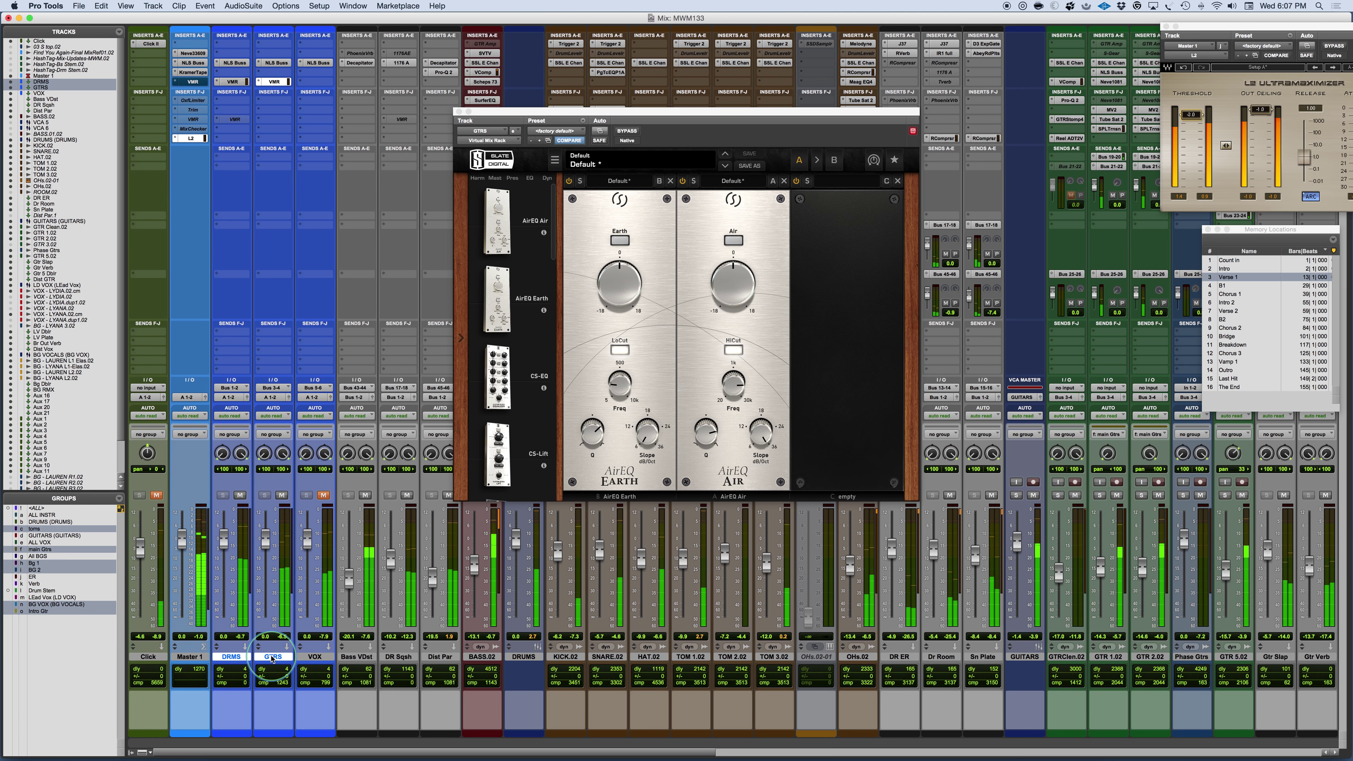
left_click(240, 83)
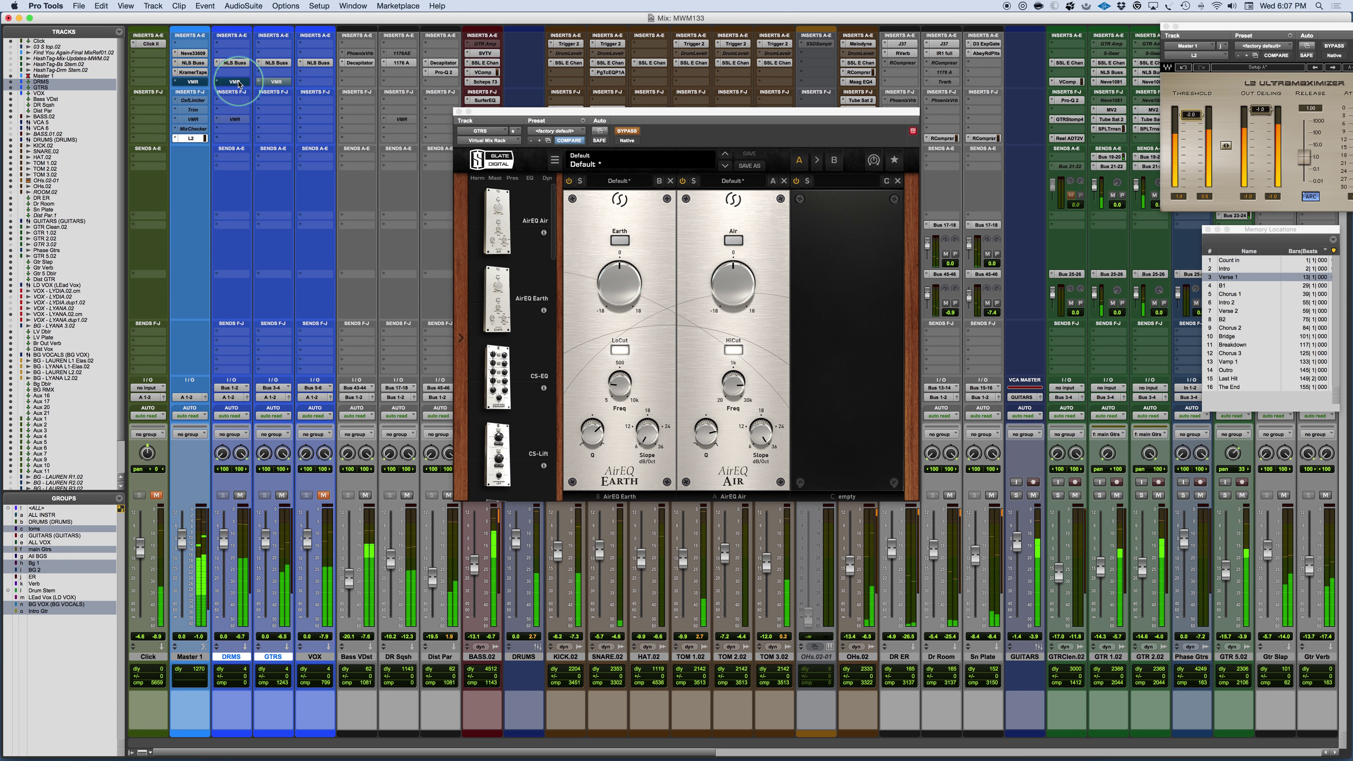
left_click(235, 84)
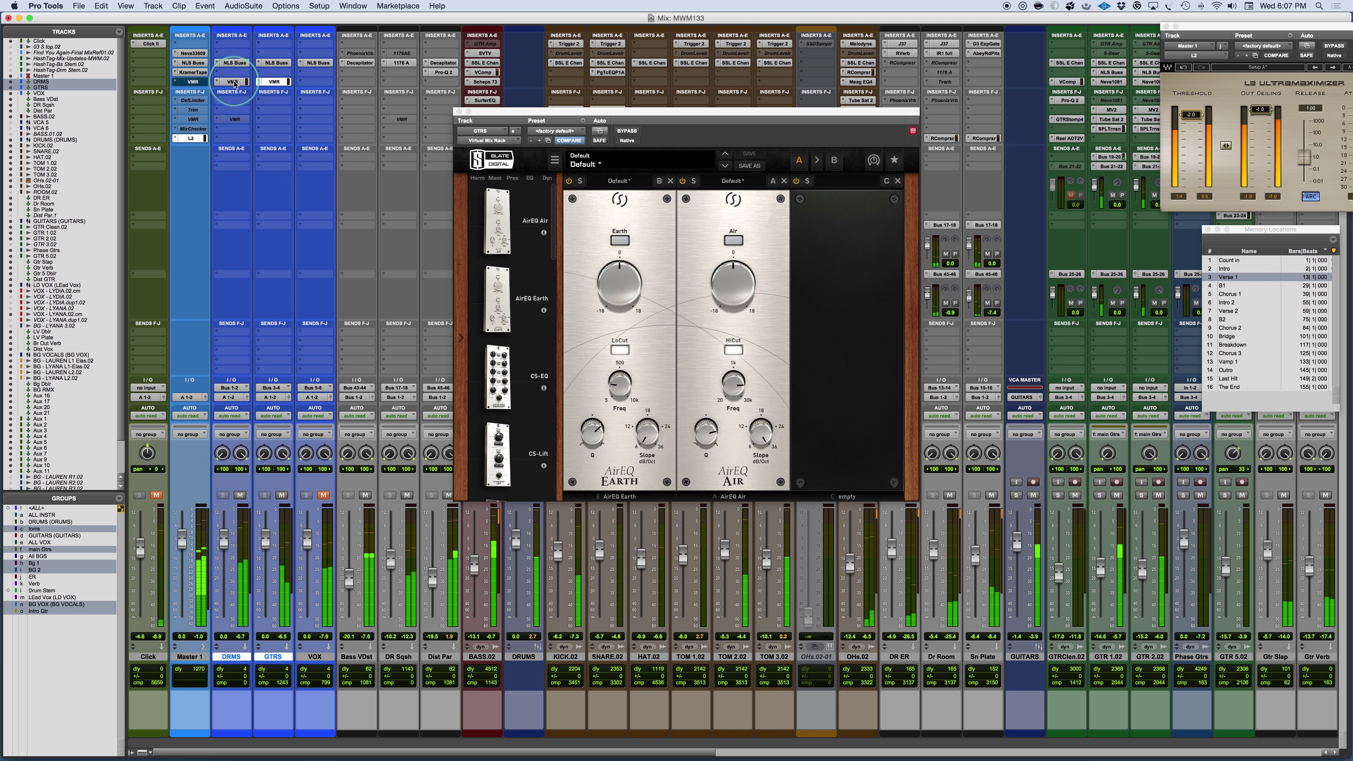
left_click(234, 82, "super")
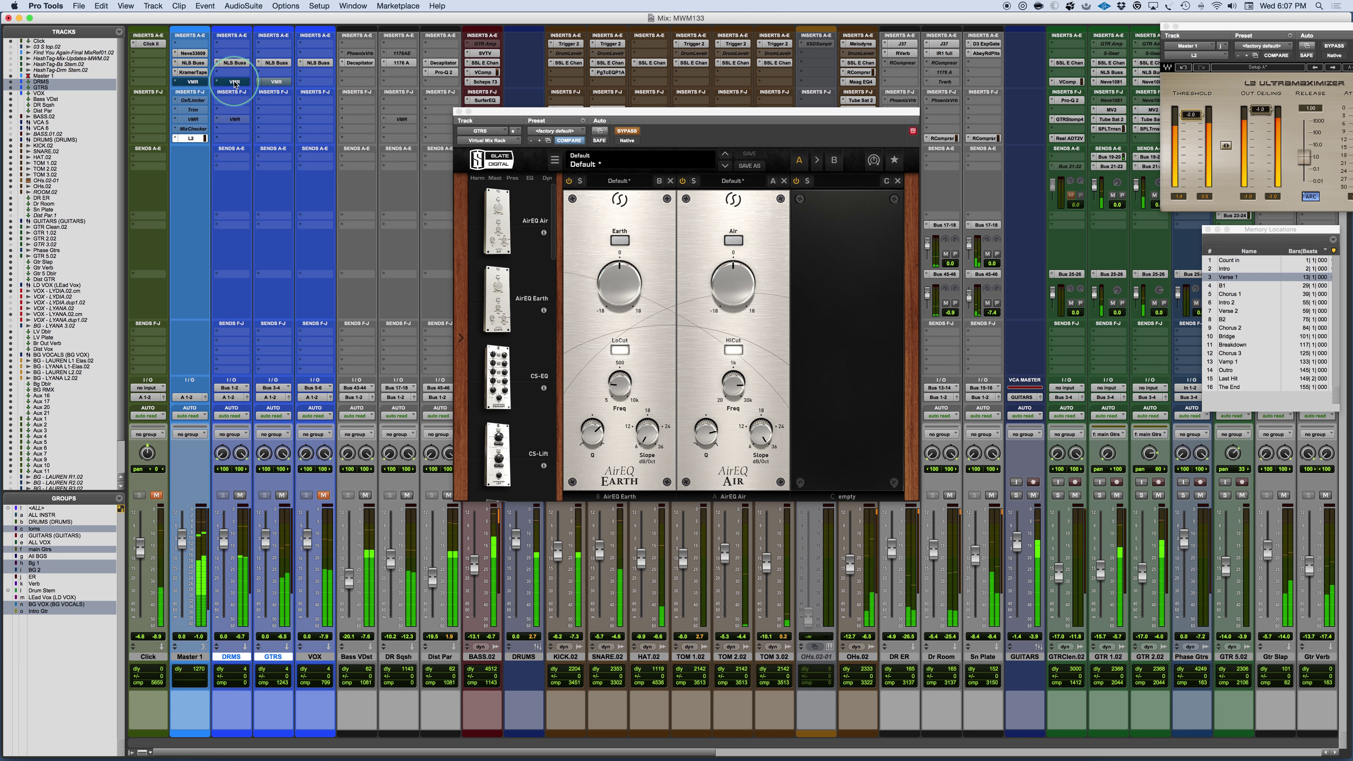
left_click(234, 83, "super")
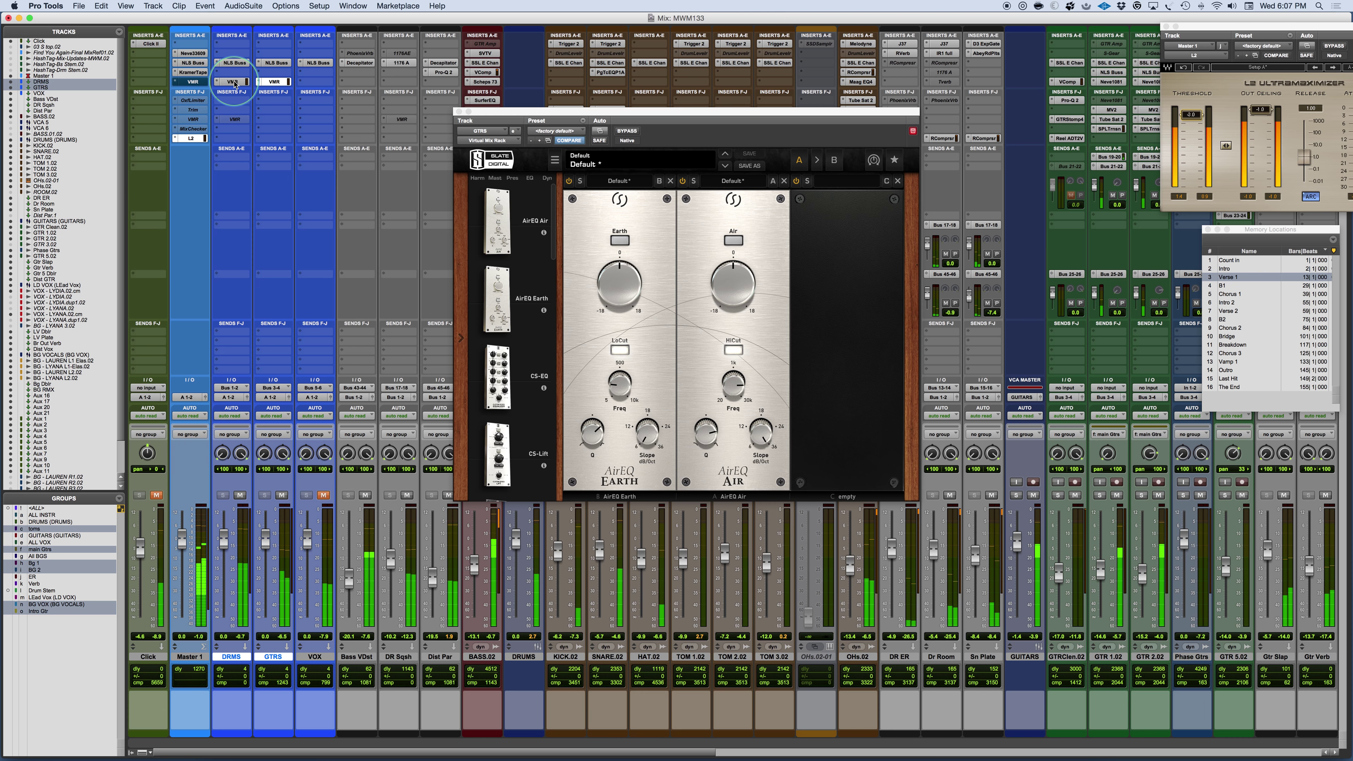
Open the DRMS bus's Virtual Mix Rack and review its Air HiCut frequency and Q settings.
left_click(234, 82)
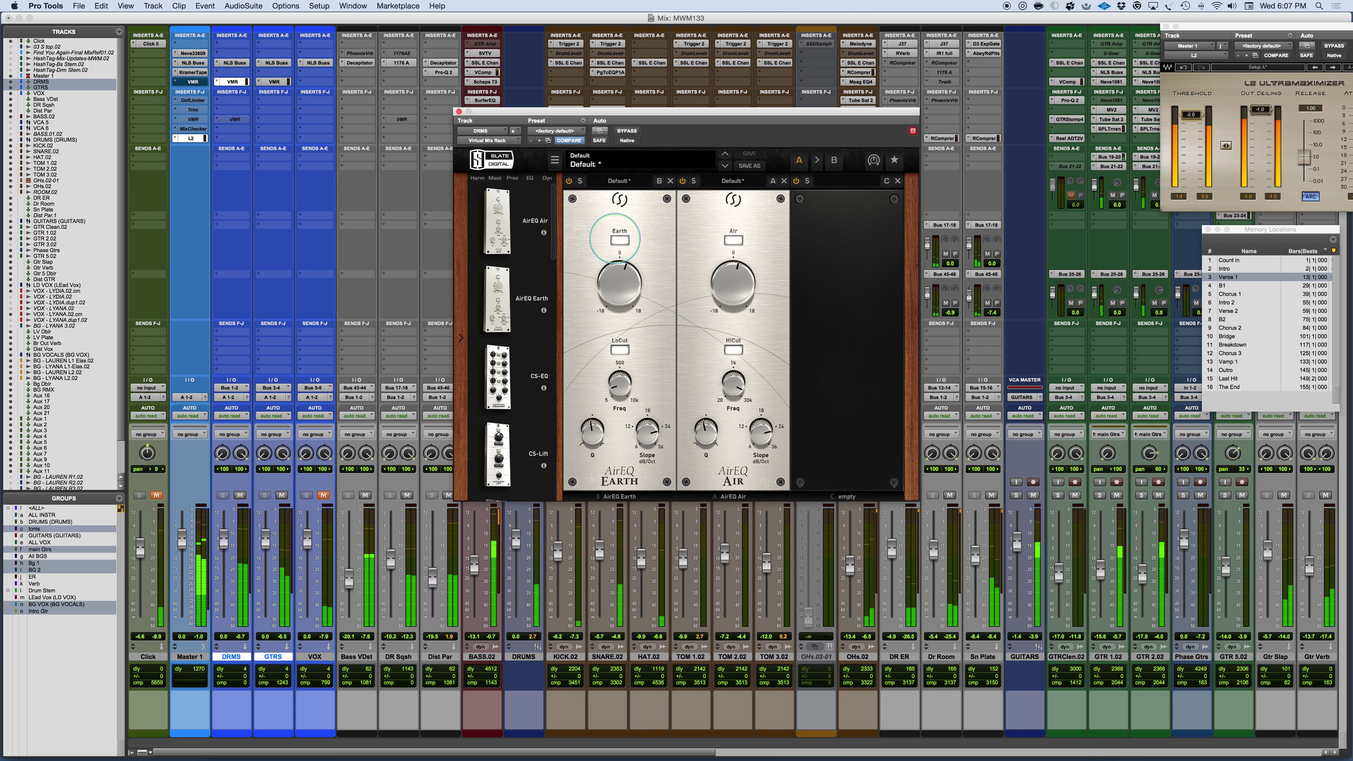
left_click(724, 397)
mouse_move(701, 431)
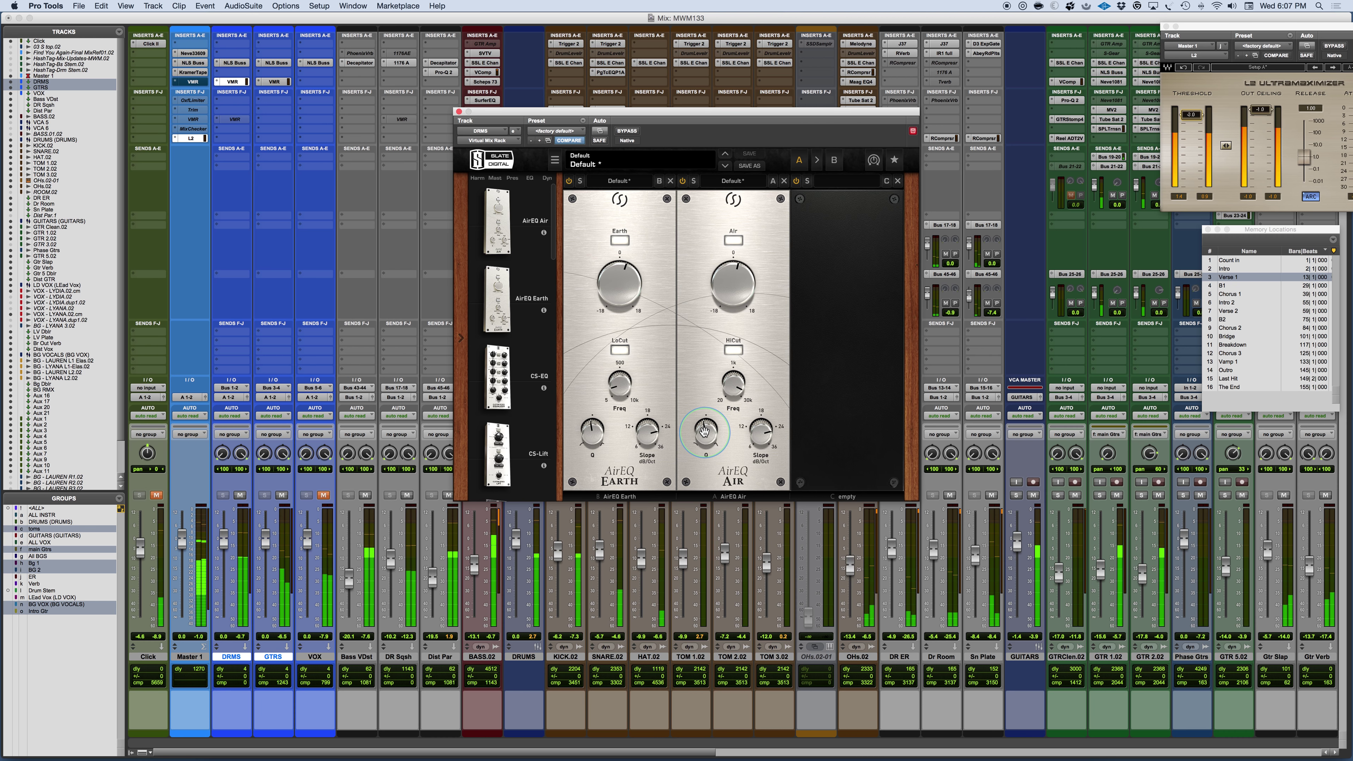
Adjust the HiCut Q on the DRMS bus's Air module and check its slope.
left_click_drag(701, 431, 755, 457)
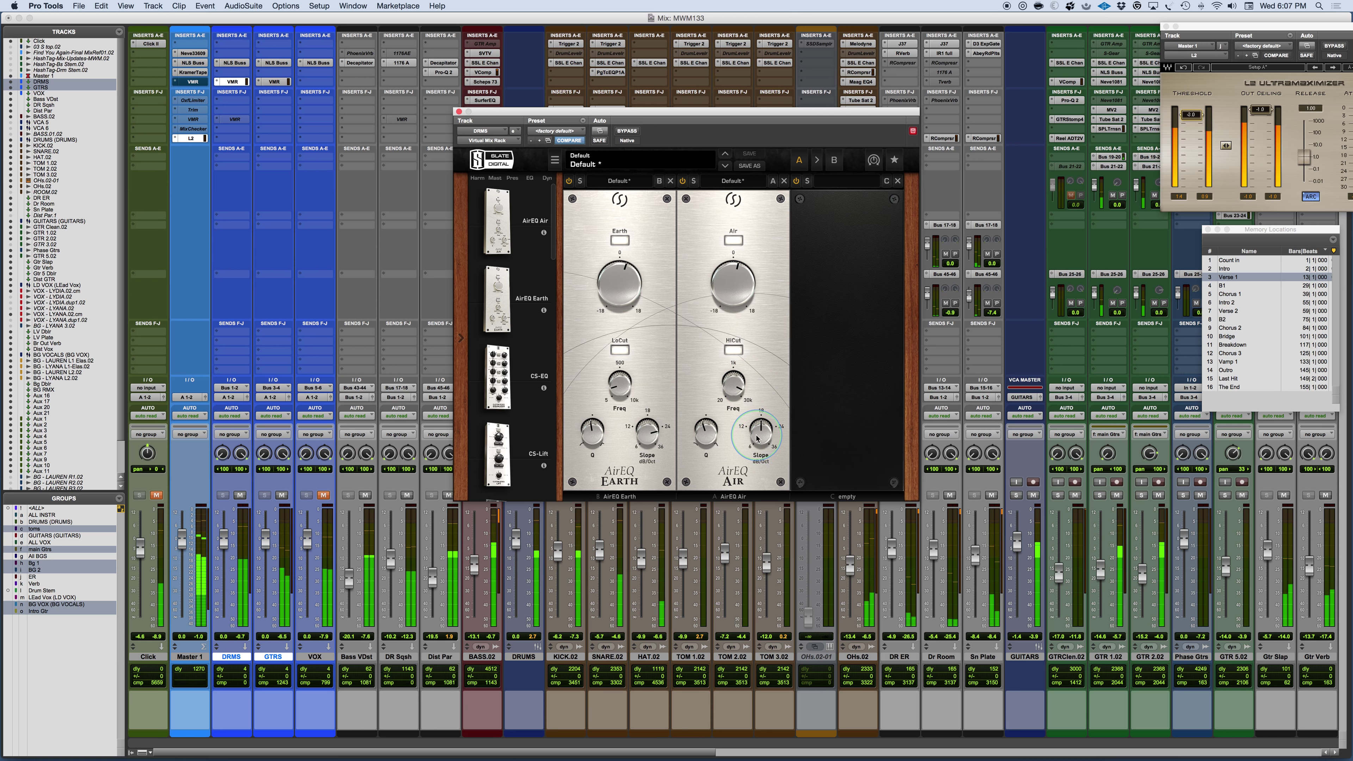
mouse_move(756, 438)
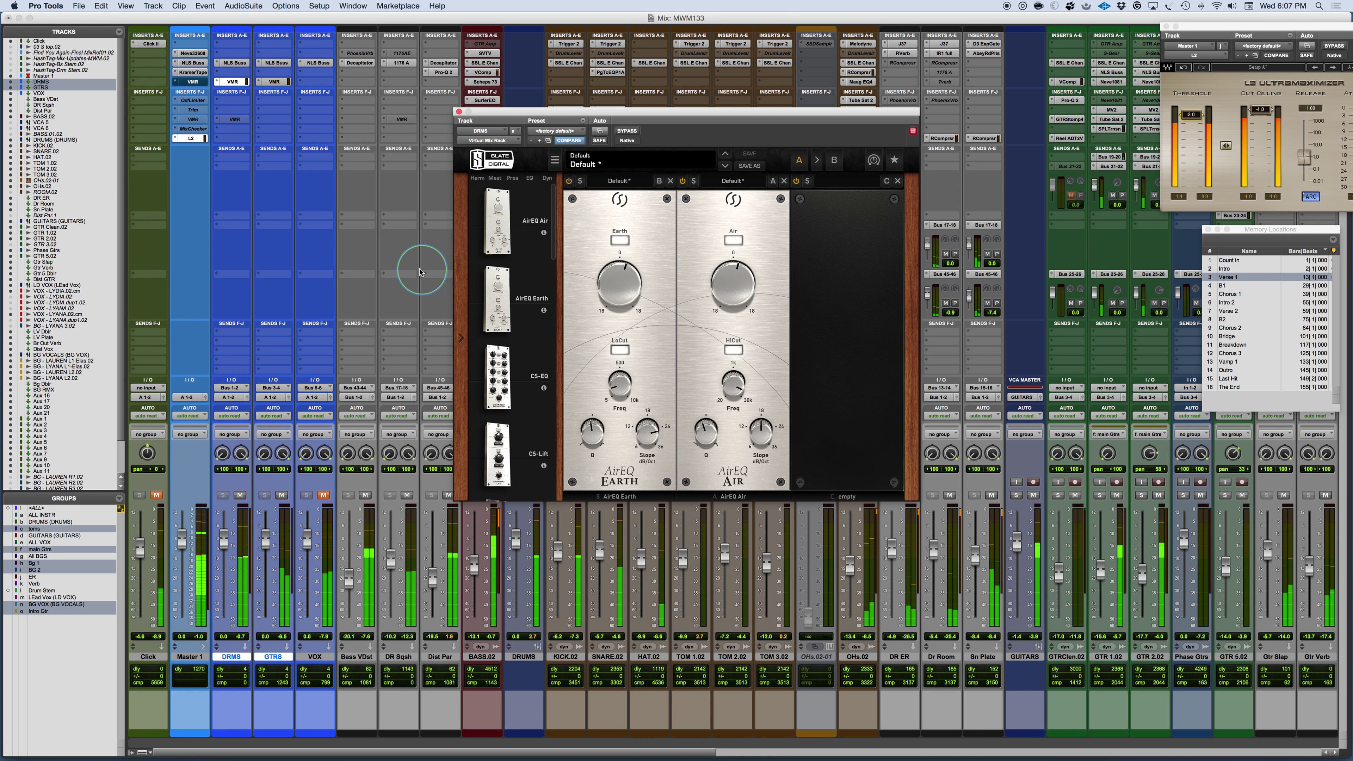
Open the VOX bus's Virtual Mix Rack and reset its AirEQ Earth and AirEQ Air modules to the Default preset.
left_click(275, 83)
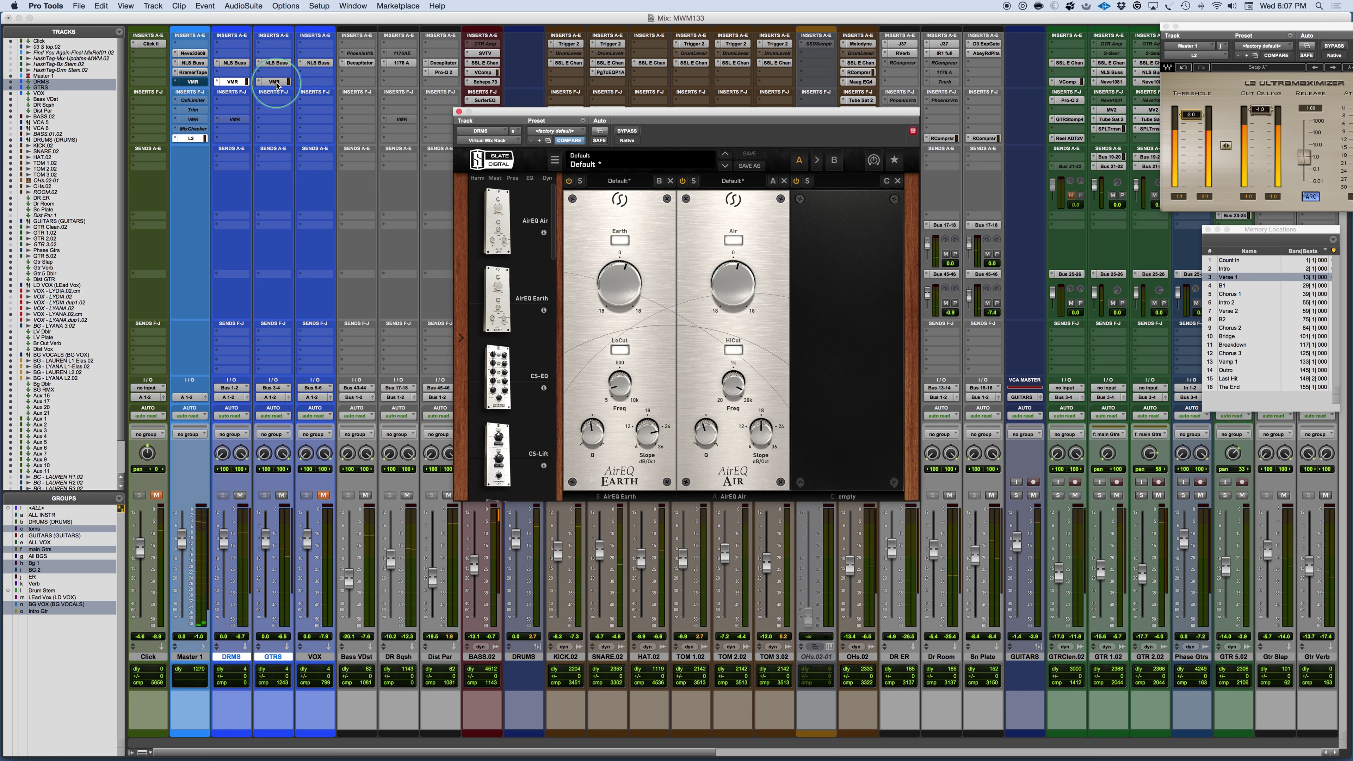
left_click(300, 83)
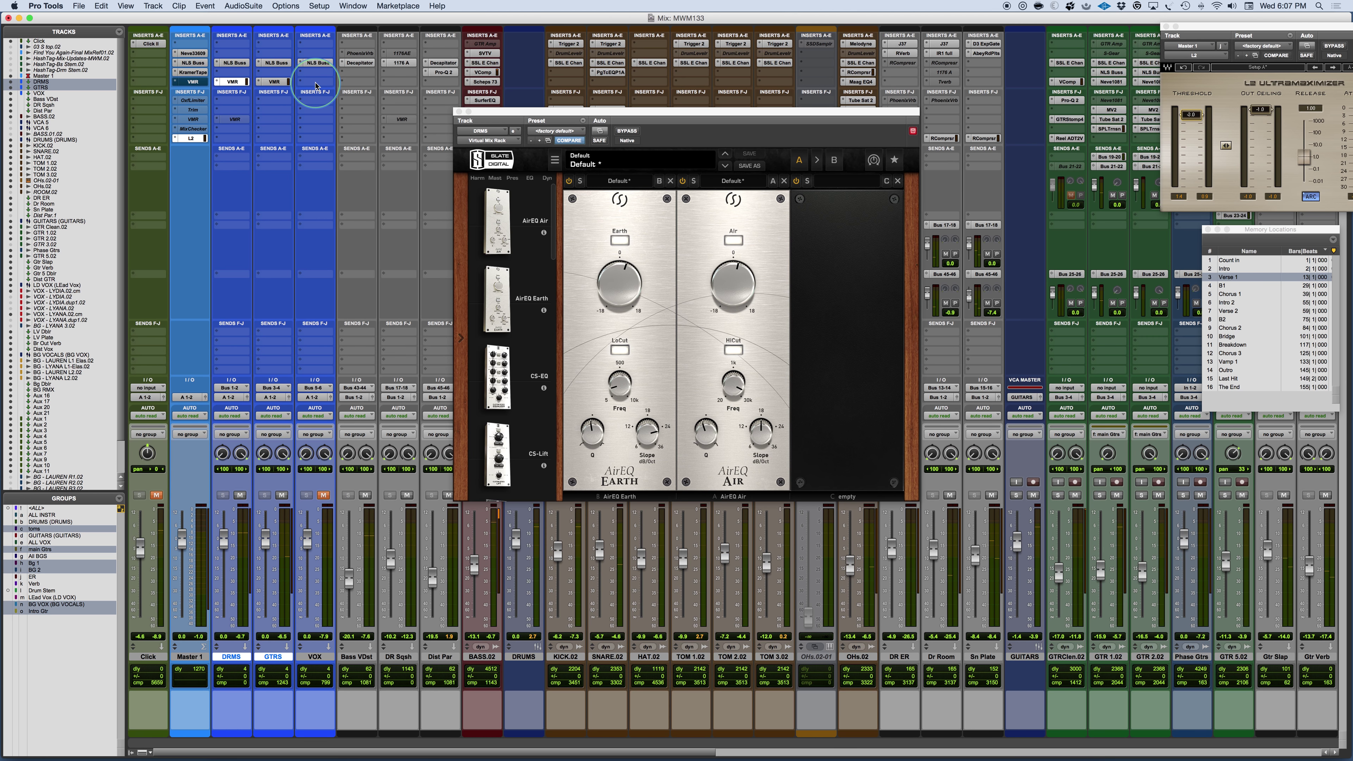
left_click(316, 83)
left_click(661, 142)
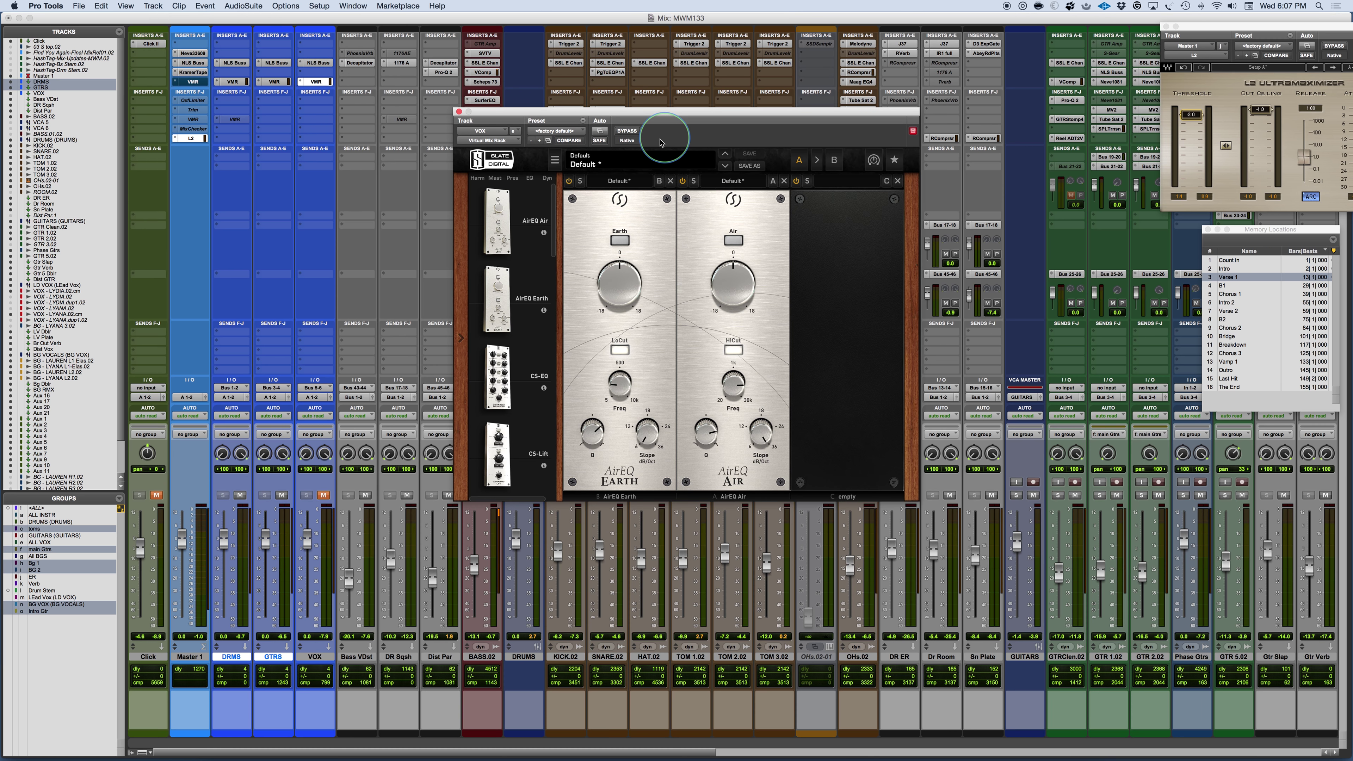
left_click(538, 130)
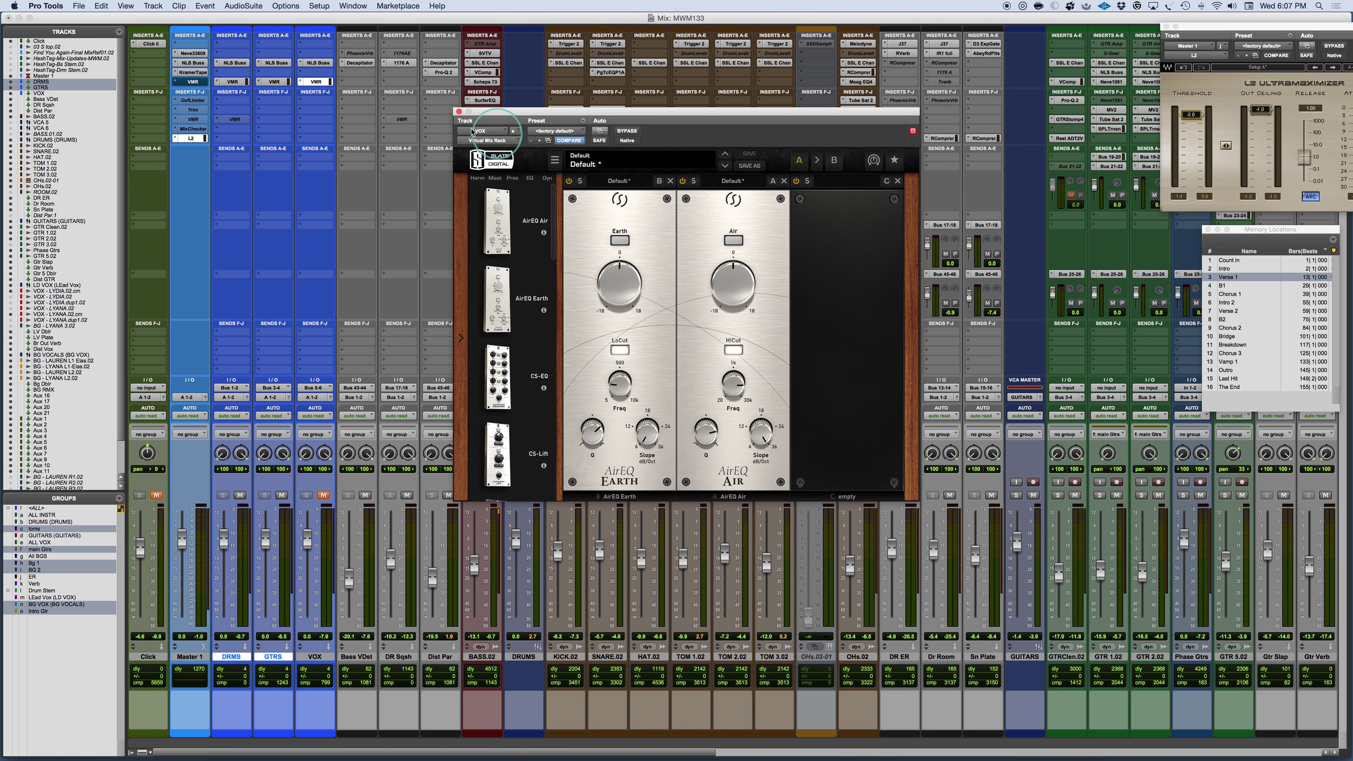
left_click(624, 181)
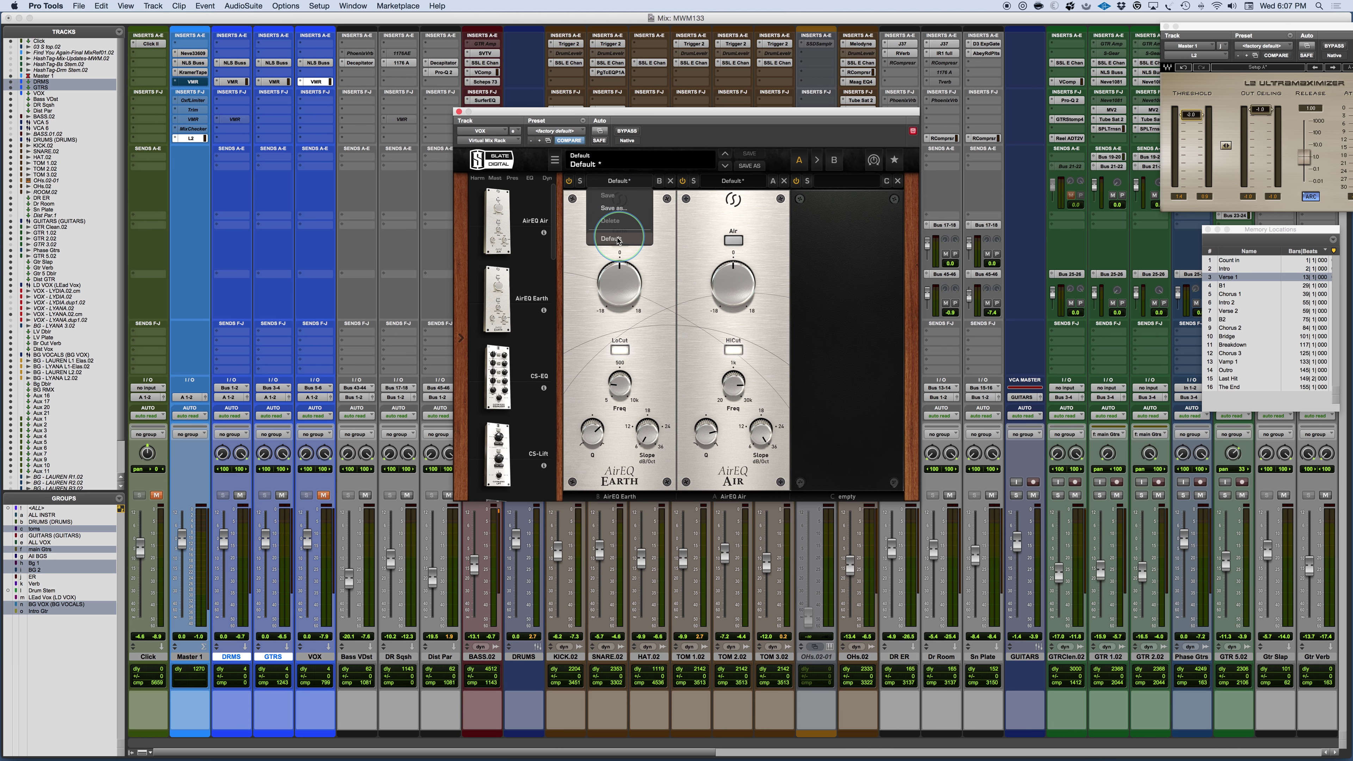
left_click(616, 238)
left_click(734, 180)
left_click(730, 240)
Play the mix and isolate the vocals by unmuting the VOX bus with the DRMS and GTRS buses muted.
key("space")
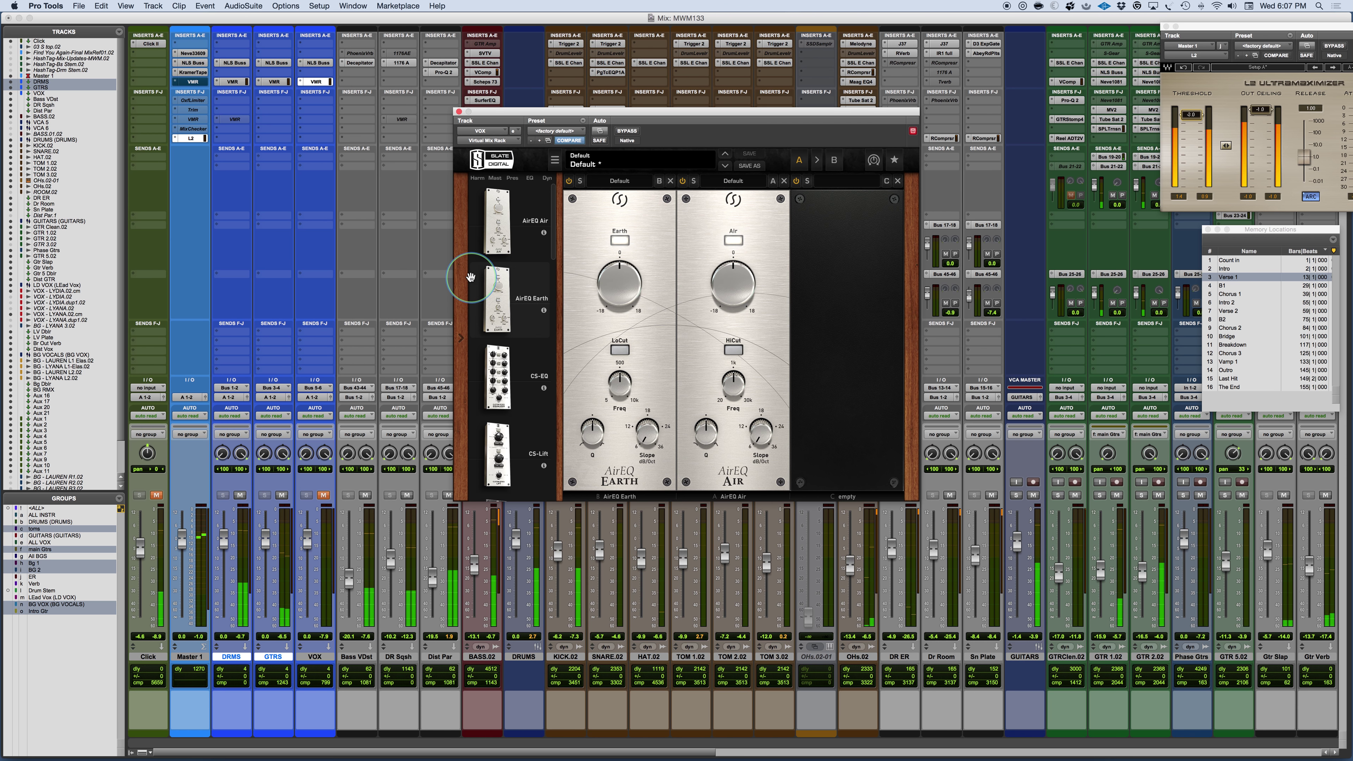
left_click(616, 164)
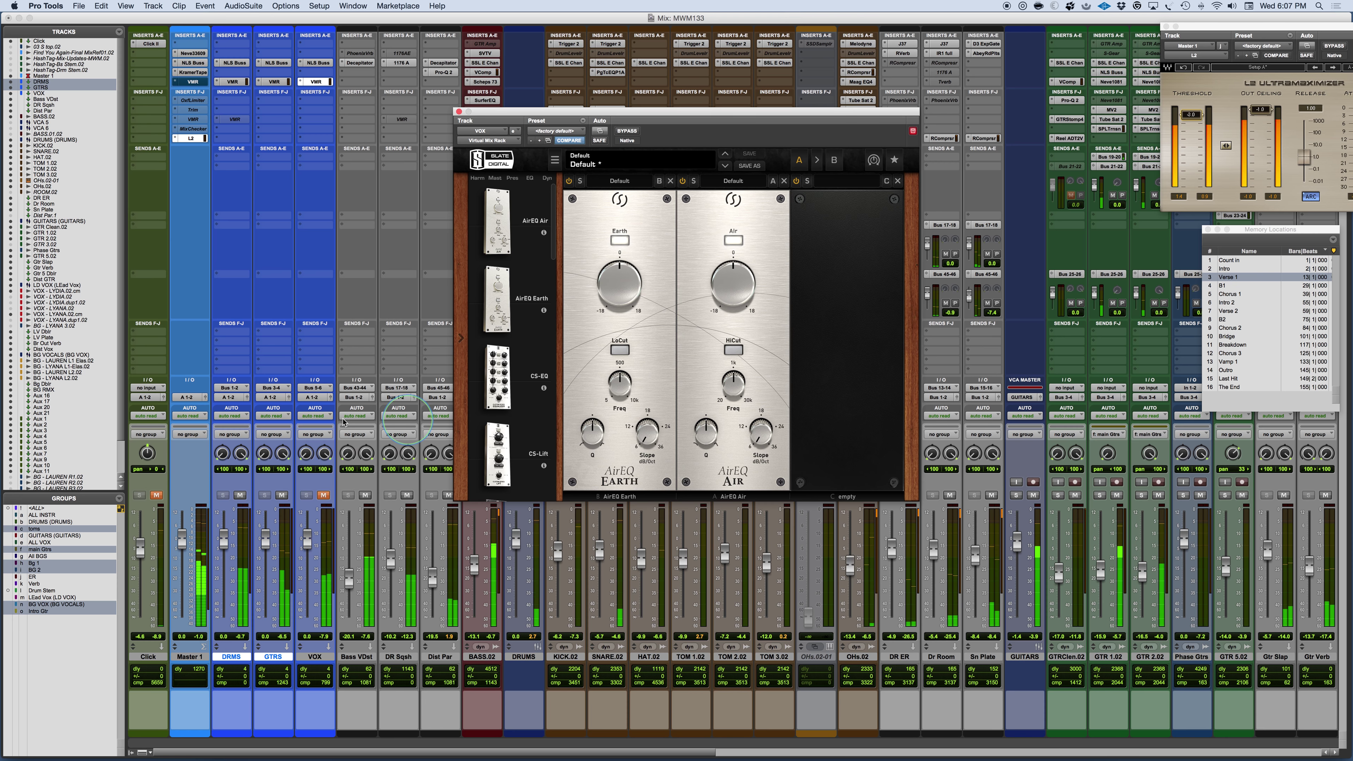
left_click(323, 496)
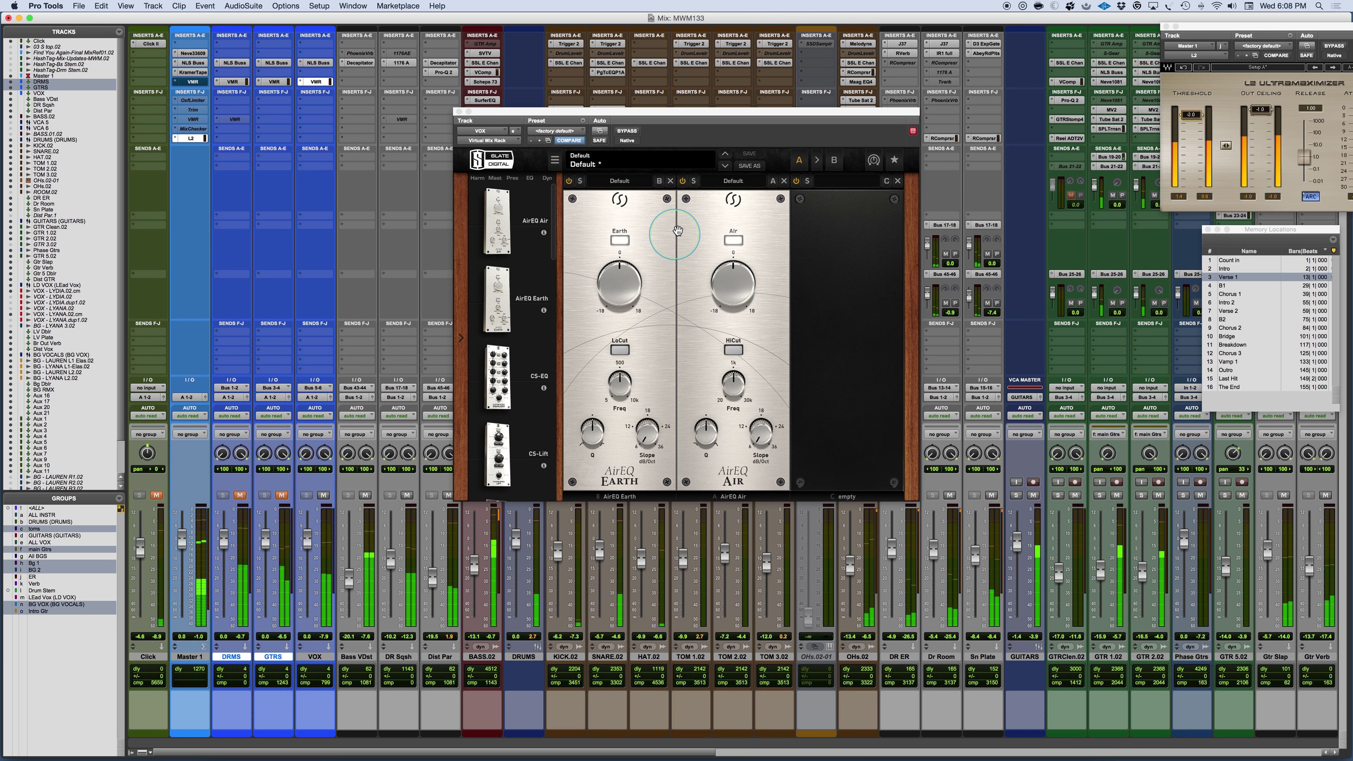
Boost the VOX bus's Air band by about 3.24 dB, engage HiCut and adjust its frequency.
left_click(719, 292)
left_click_drag(718, 289, 717, 282)
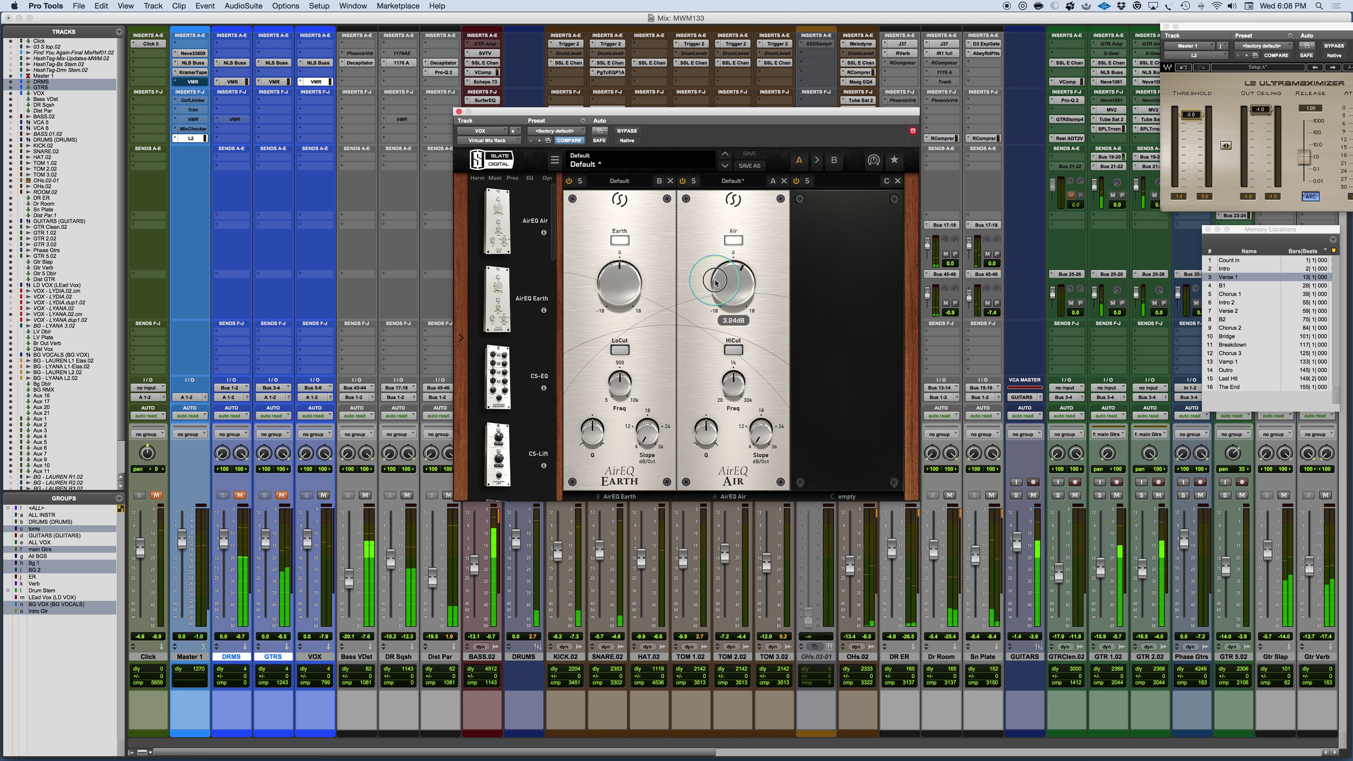
left_click_drag(728, 377, 722, 274)
left_click(733, 349)
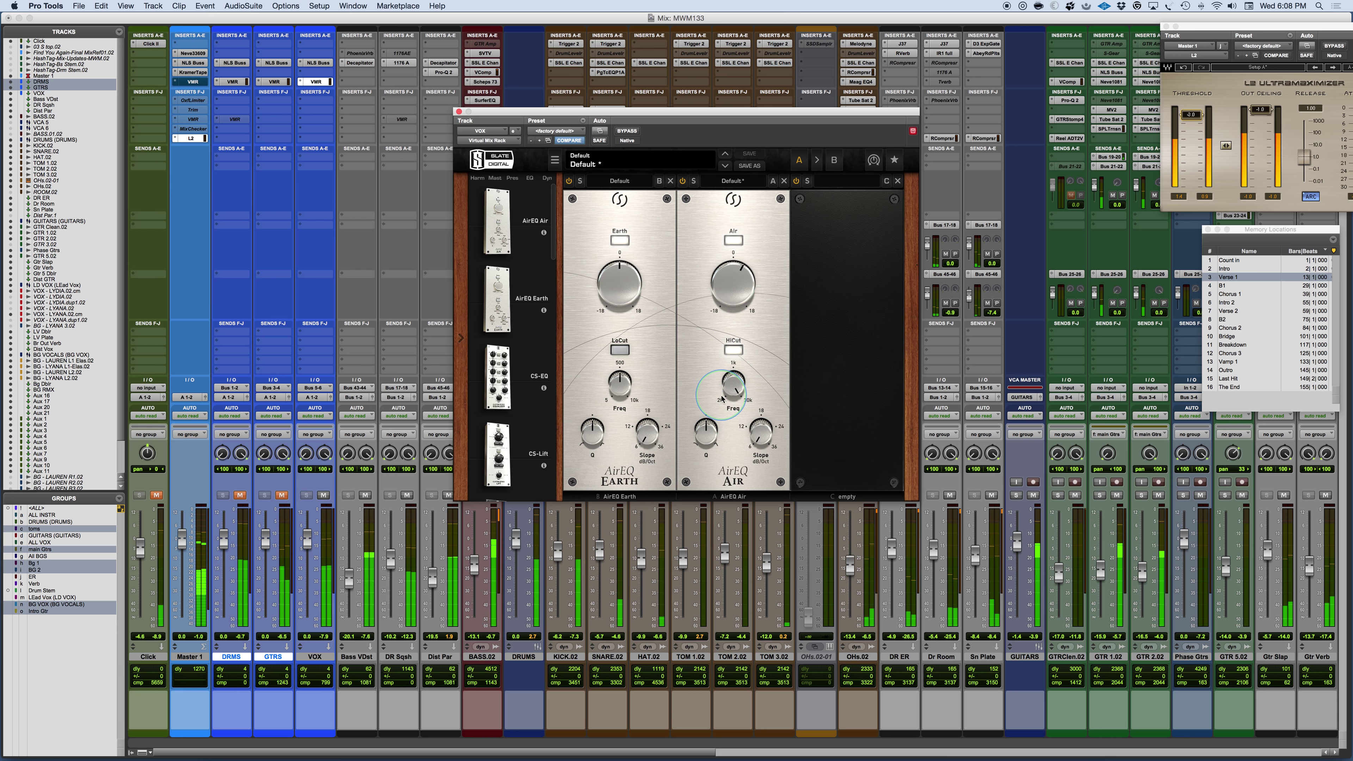
Tune the HiCut Q and slope on the VOX bus by ear, and stop playback.
left_click_drag(706, 430, 719, 303)
left_click_drag(757, 438, 729, 390)
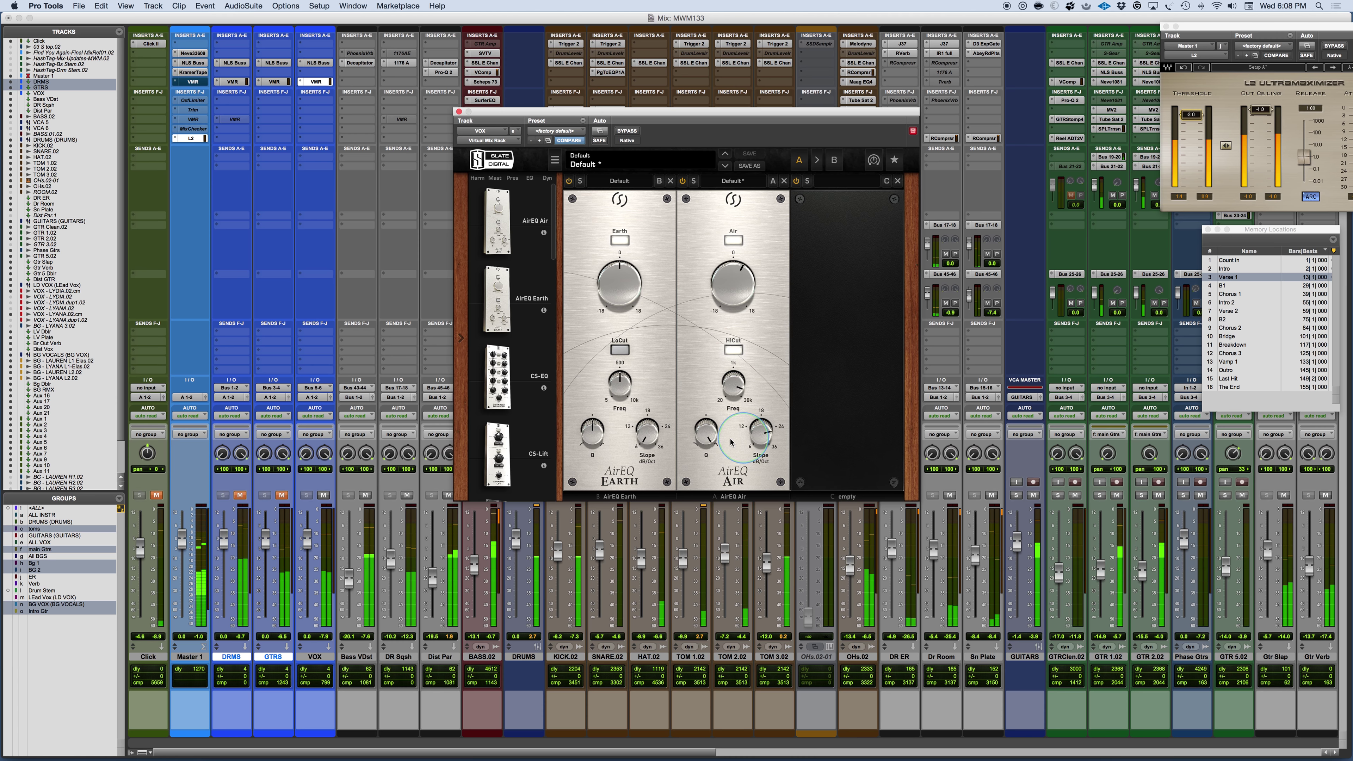
left_click_drag(704, 435, 702, 495)
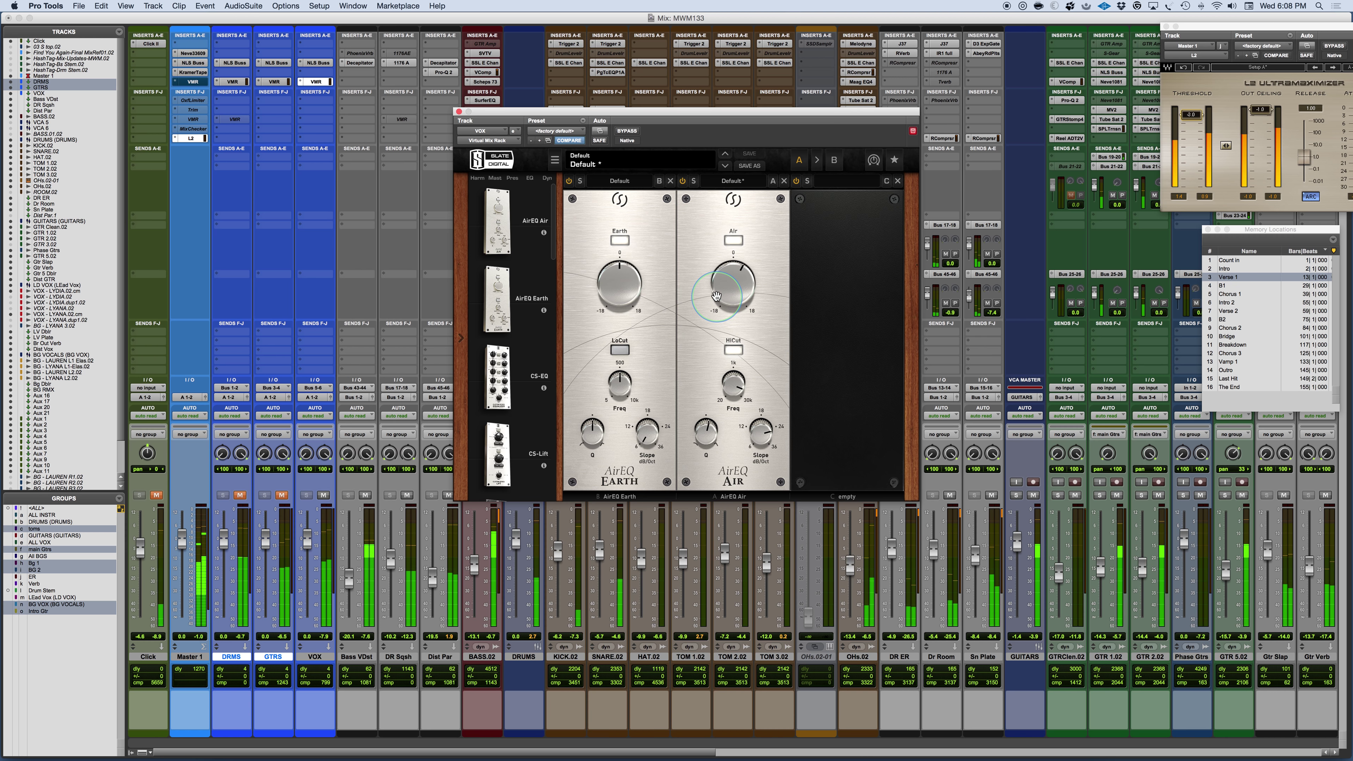
key("space")
Engage the LoCut filter on the VOX bus with the Earth band switched off, and sweep the LoCut frequency.
left_click(620, 350)
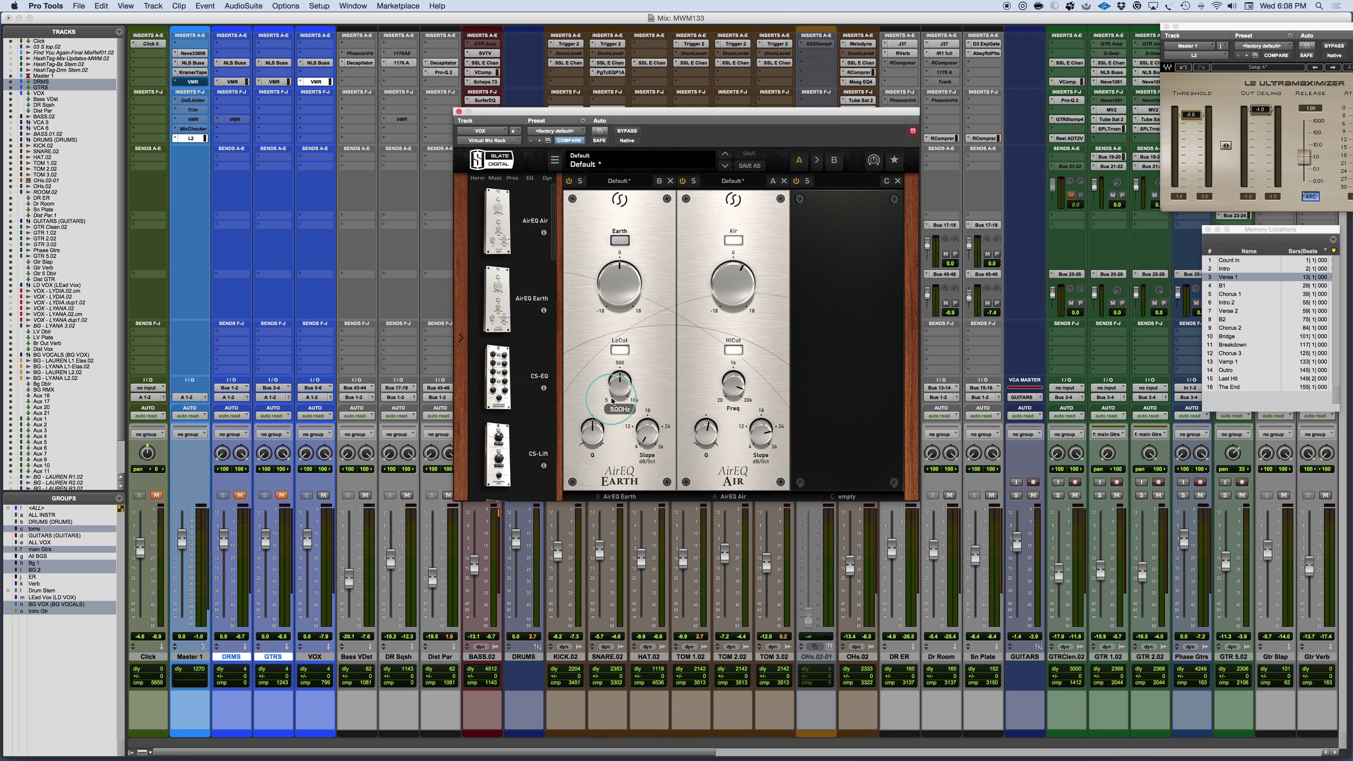
mouse_move(617, 396)
left_mouse_down()
mouse_move(616, 374)
mouse_move(611, 407)
left_mouse_up()
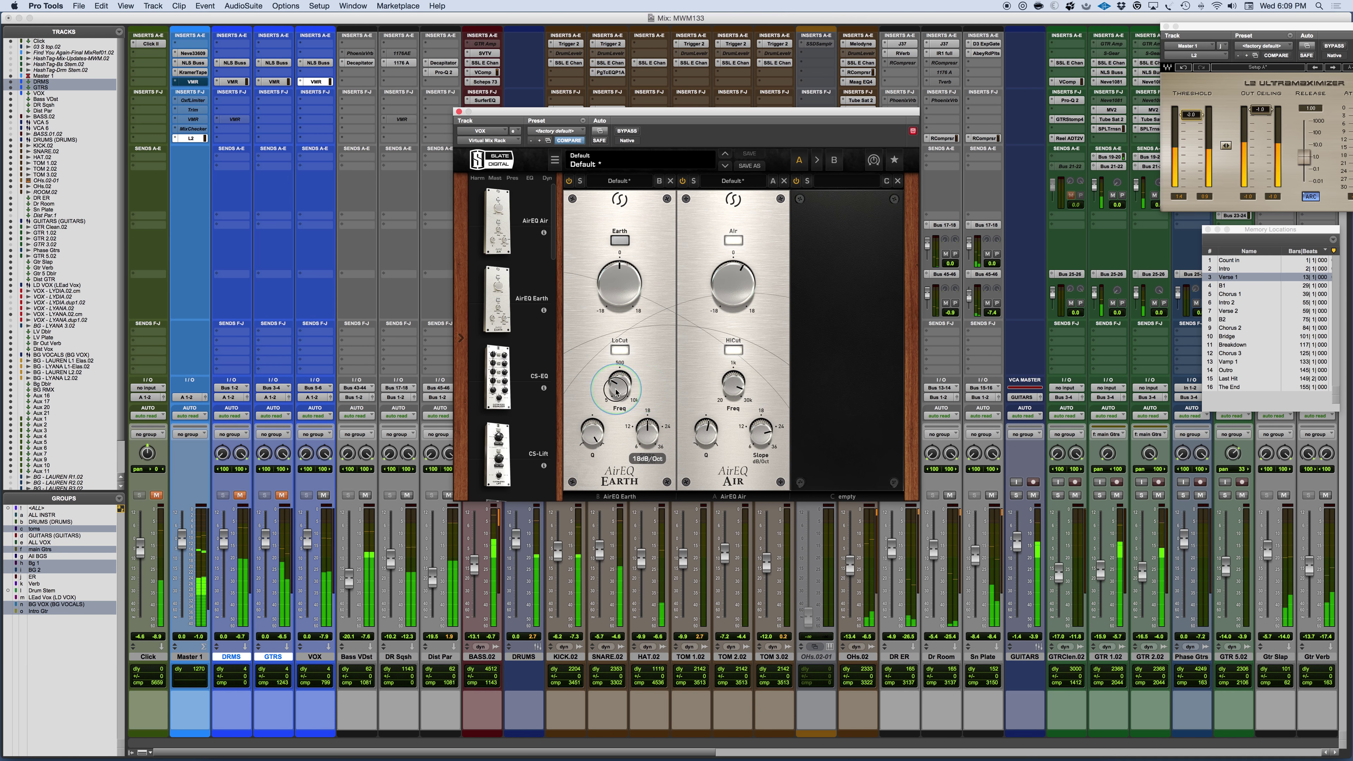
mouse_move(616, 392)
left_mouse_down()
mouse_move(616, 377)
mouse_move(608, 391)
left_mouse_up()
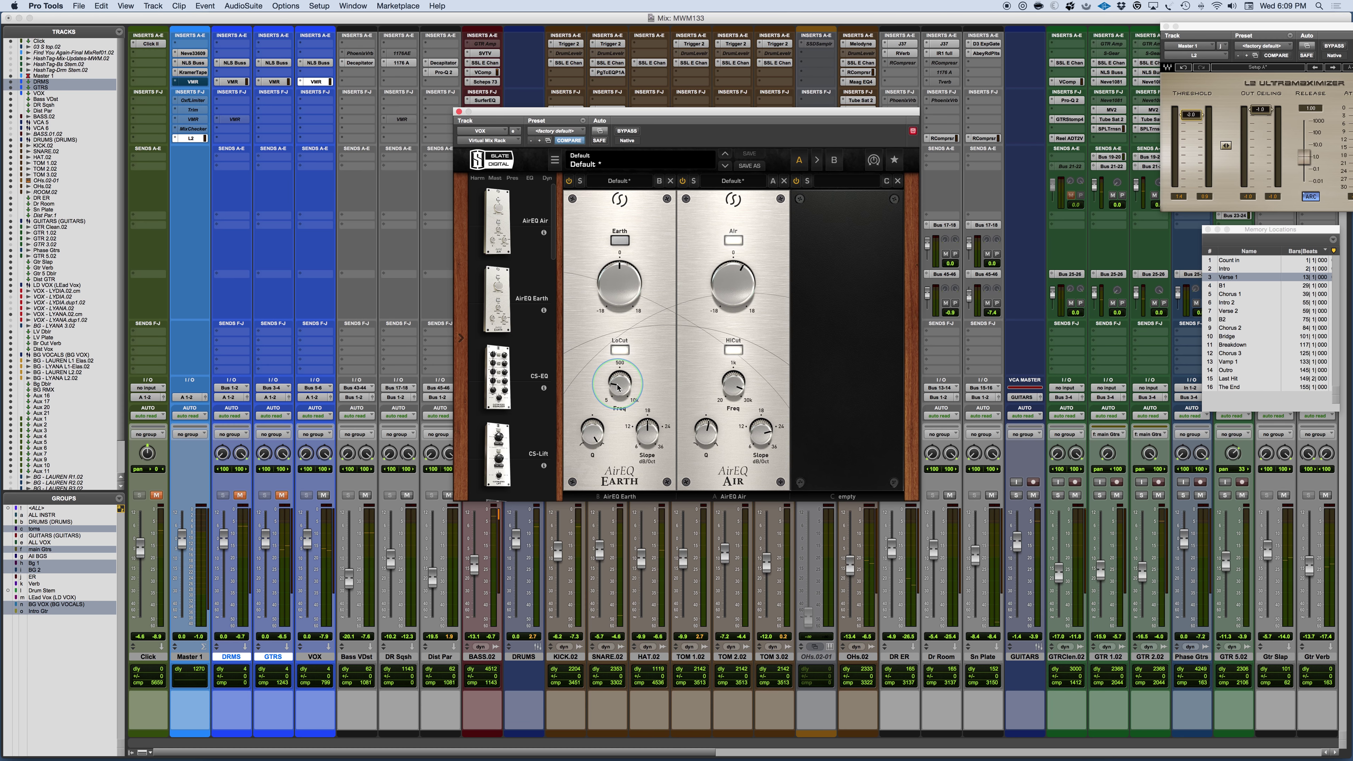
key("space")
left_click(611, 388)
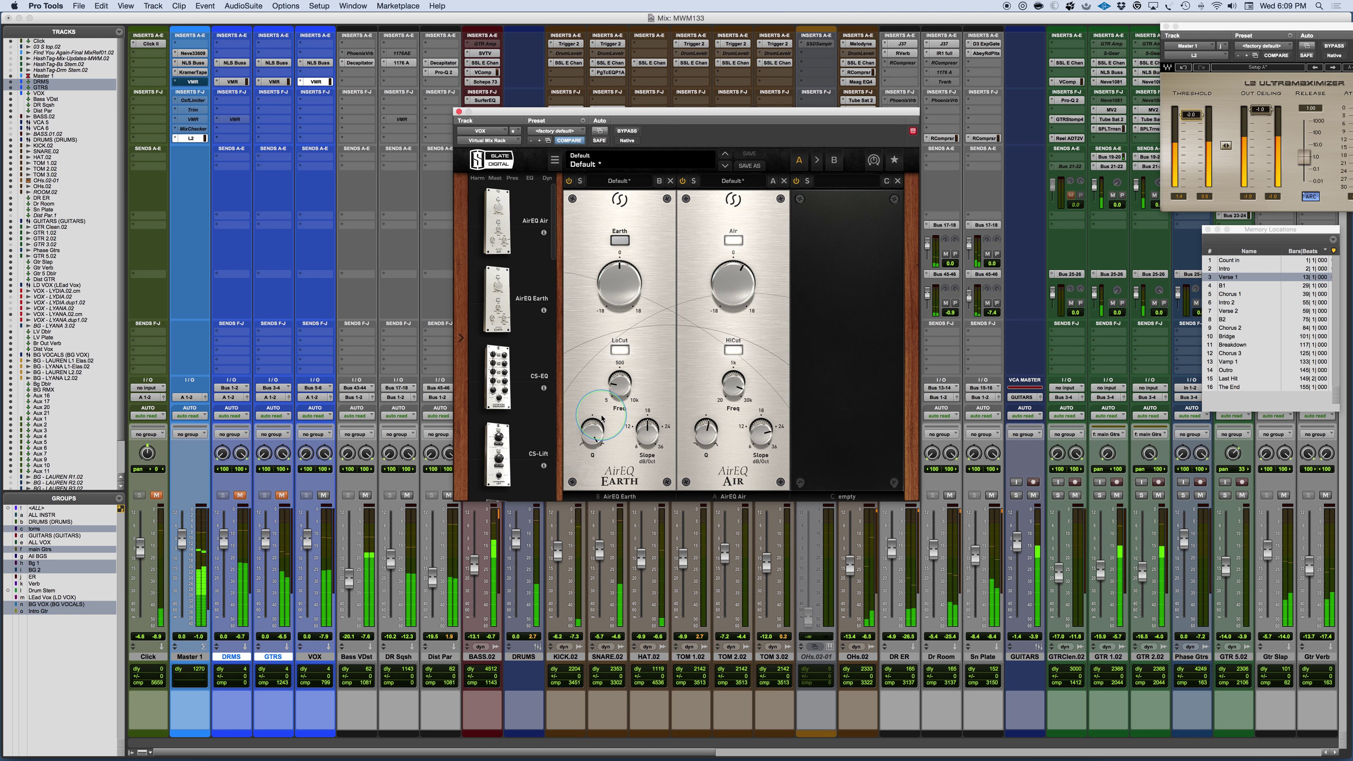
Set the VOX bus's LoCut Q to about 1 and audition the LoCut slope.
left_click_drag(591, 428, 586, 461)
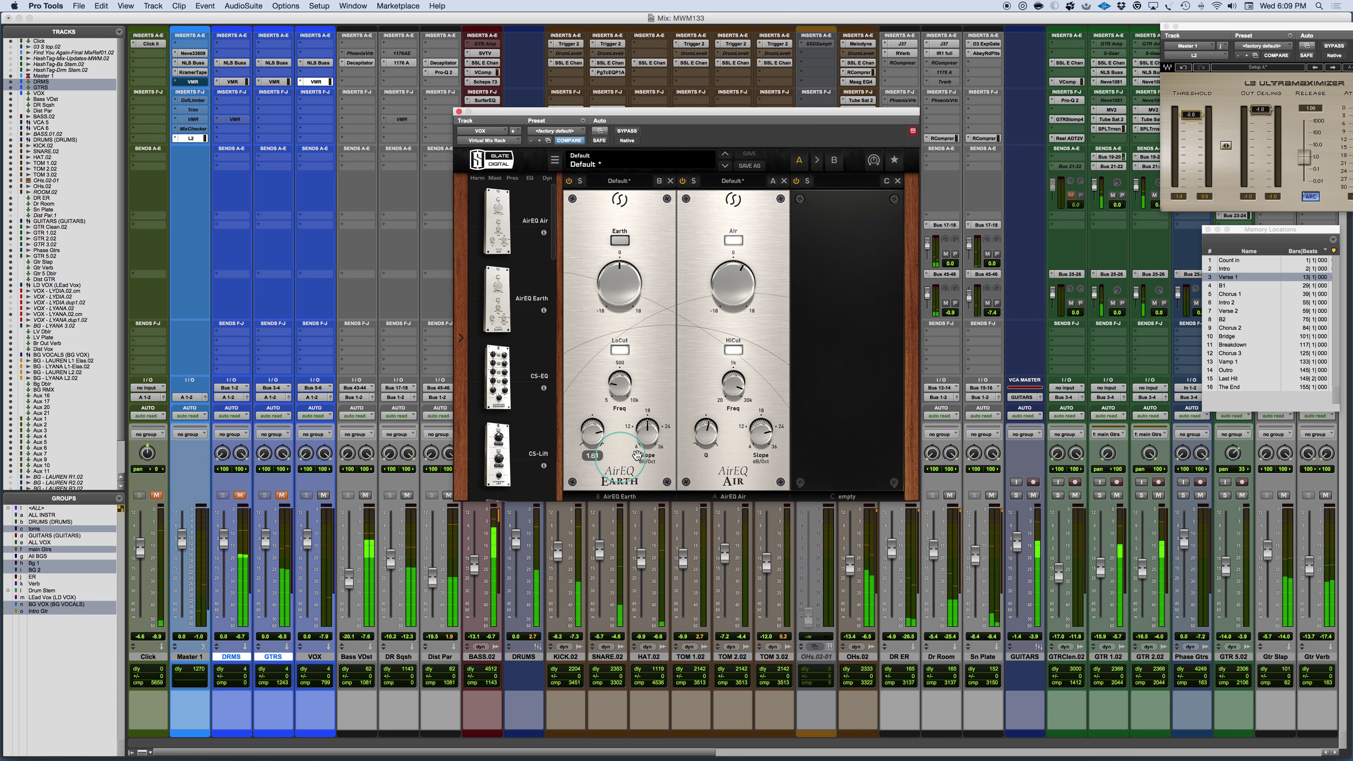
mouse_move(642, 439)
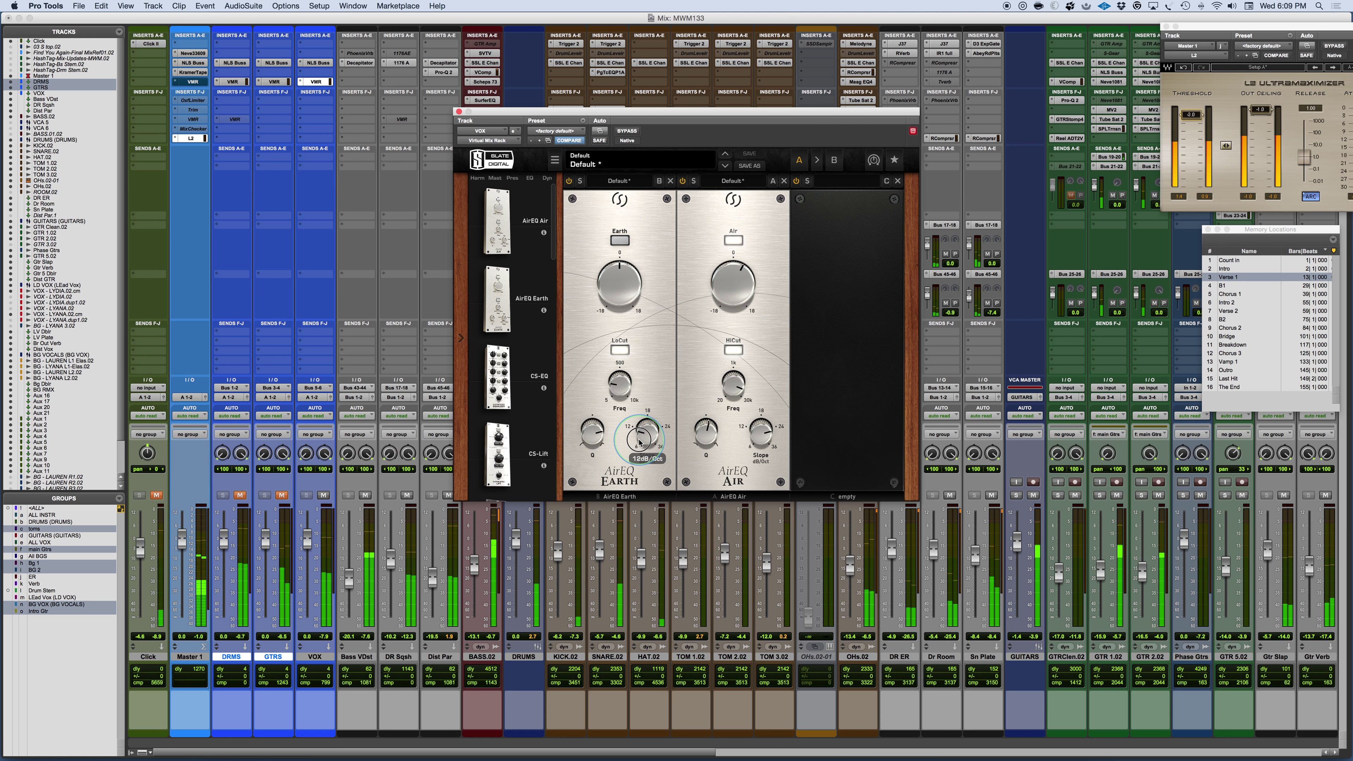
mouse_move(642, 440)
left_mouse_down()
mouse_move(655, 376)
mouse_move(644, 425)
left_mouse_up()
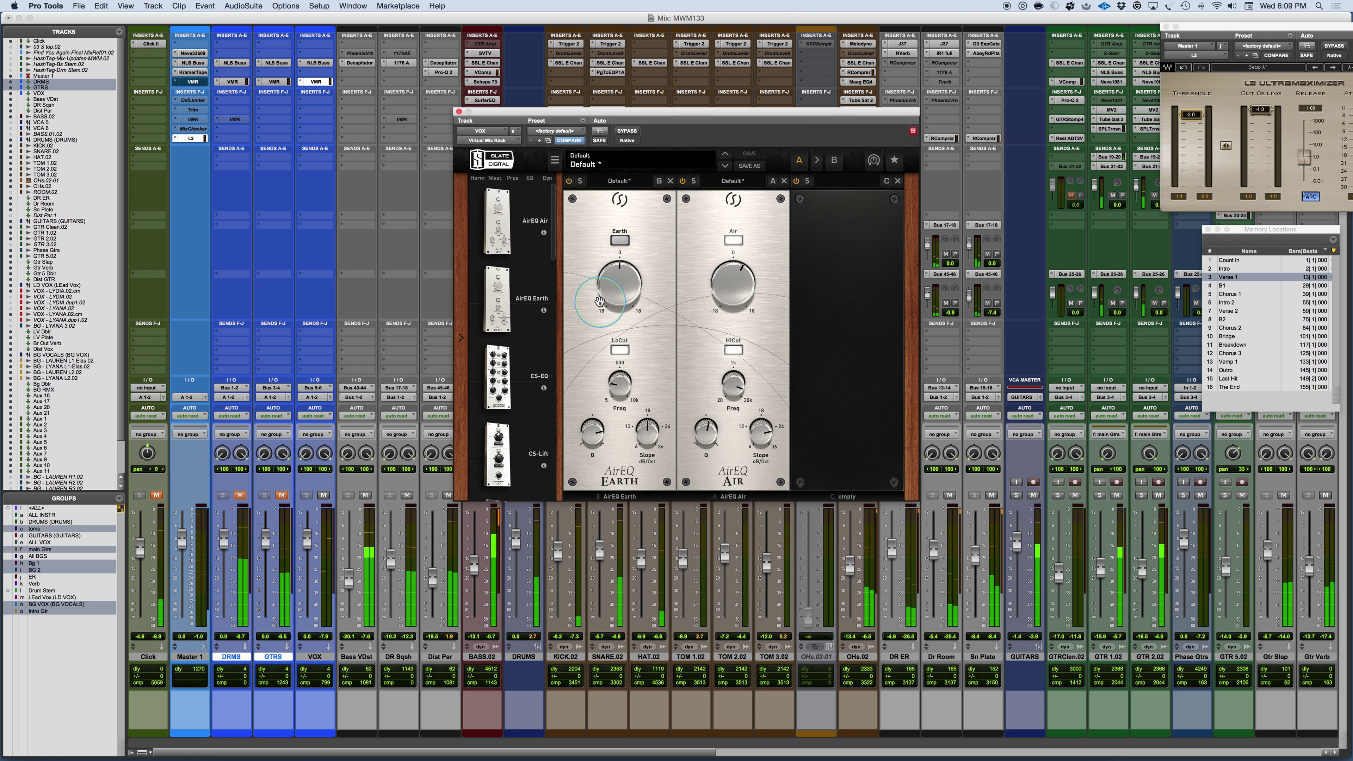
Compare the VOX rack bypassed and active, and unmute the GTRS and DRMS buses.
left_click(627, 132)
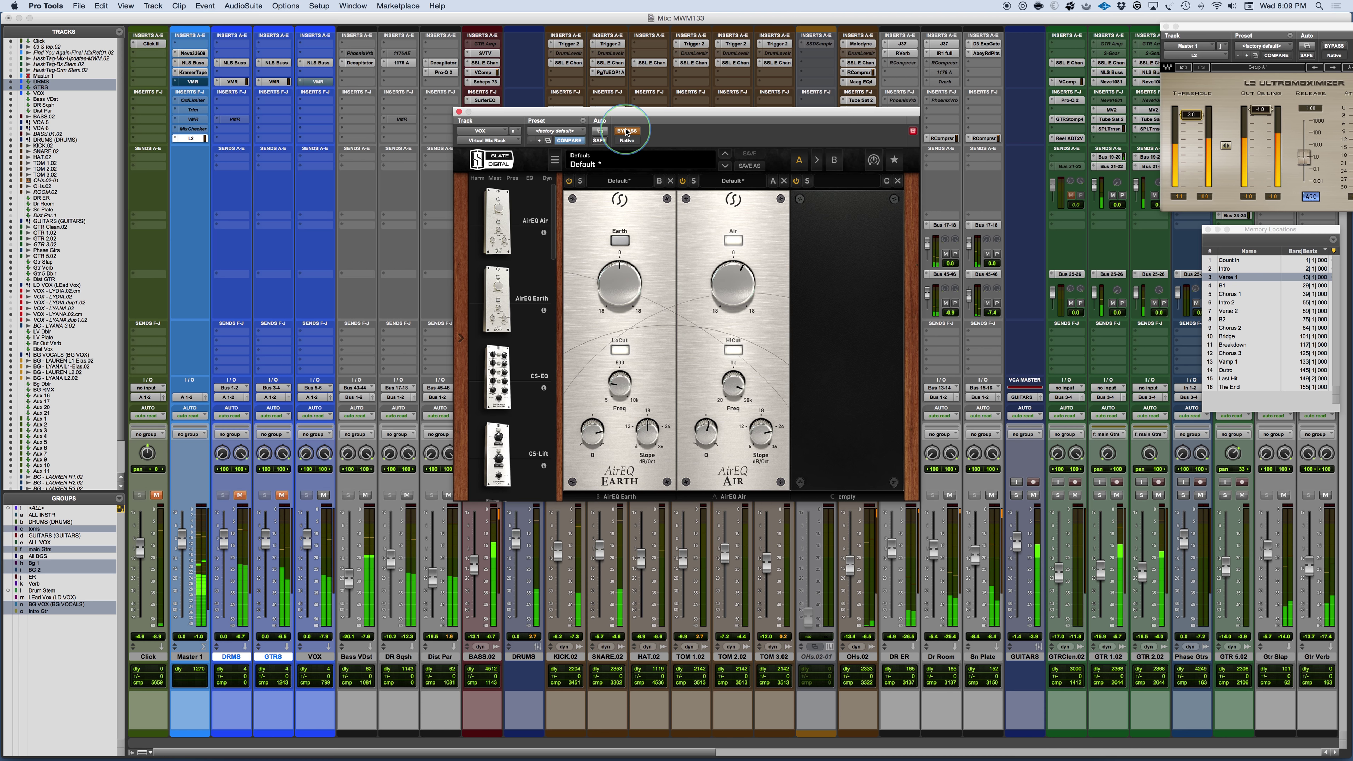
left_click(627, 132)
left_click(282, 496)
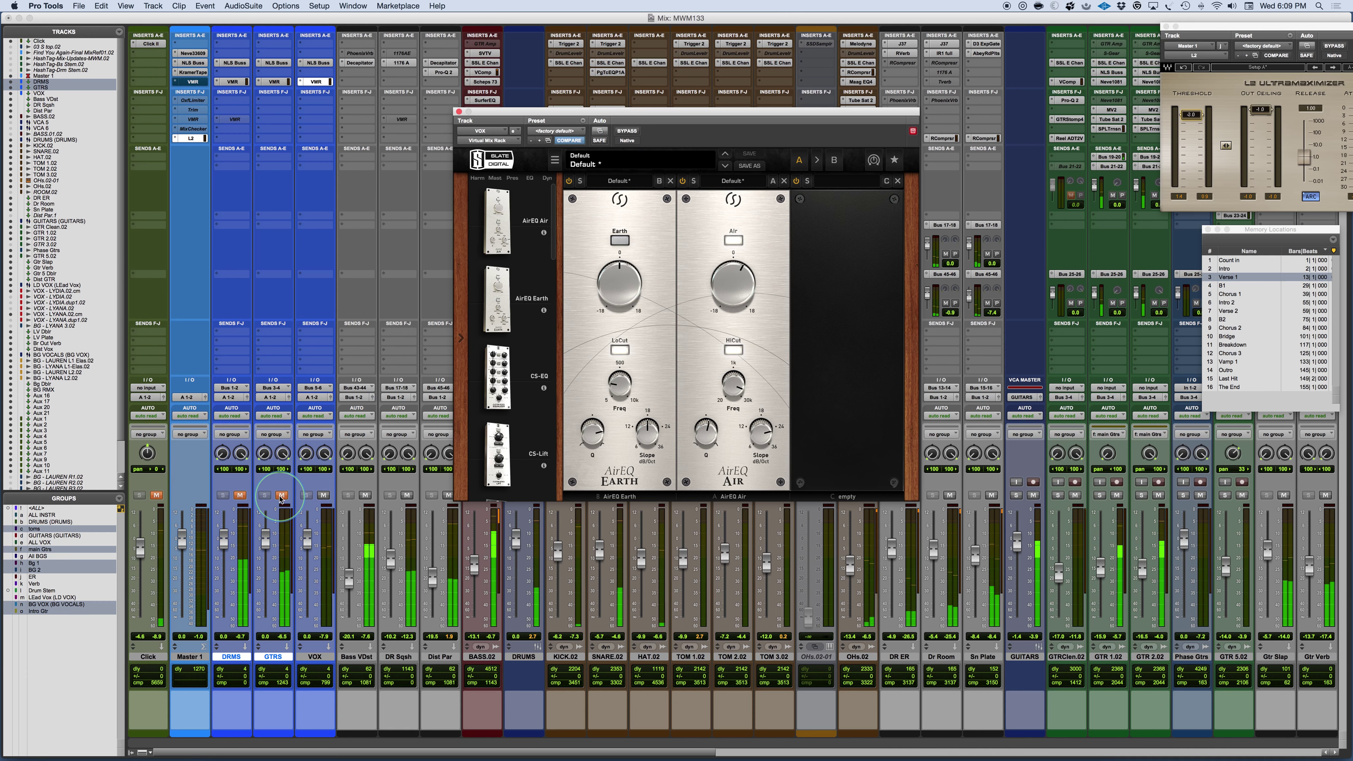
left_click(238, 496, "alt+shift")
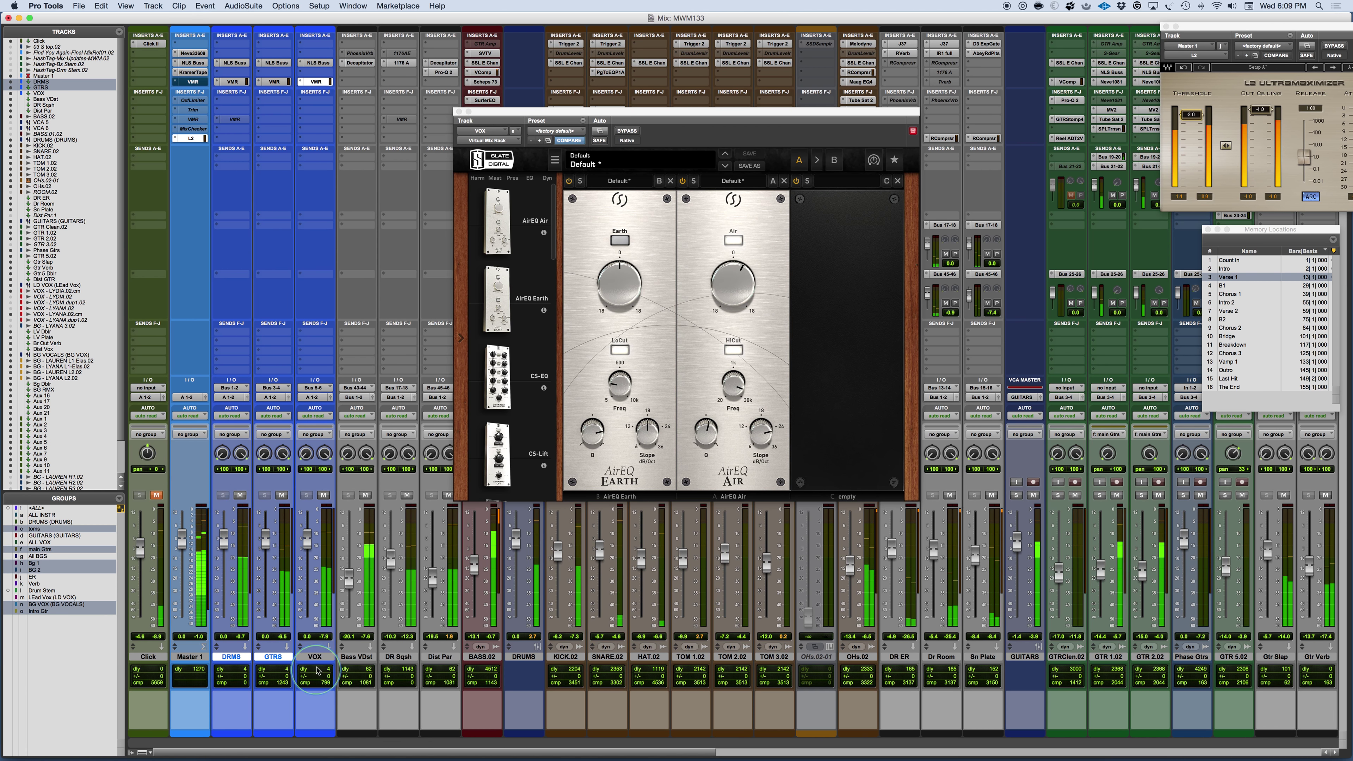
Add the VOX bus to the DRMS and GTRS selection and compare all three Virtual Mix Racks bypassed and active.
left_click(318, 658, "shift")
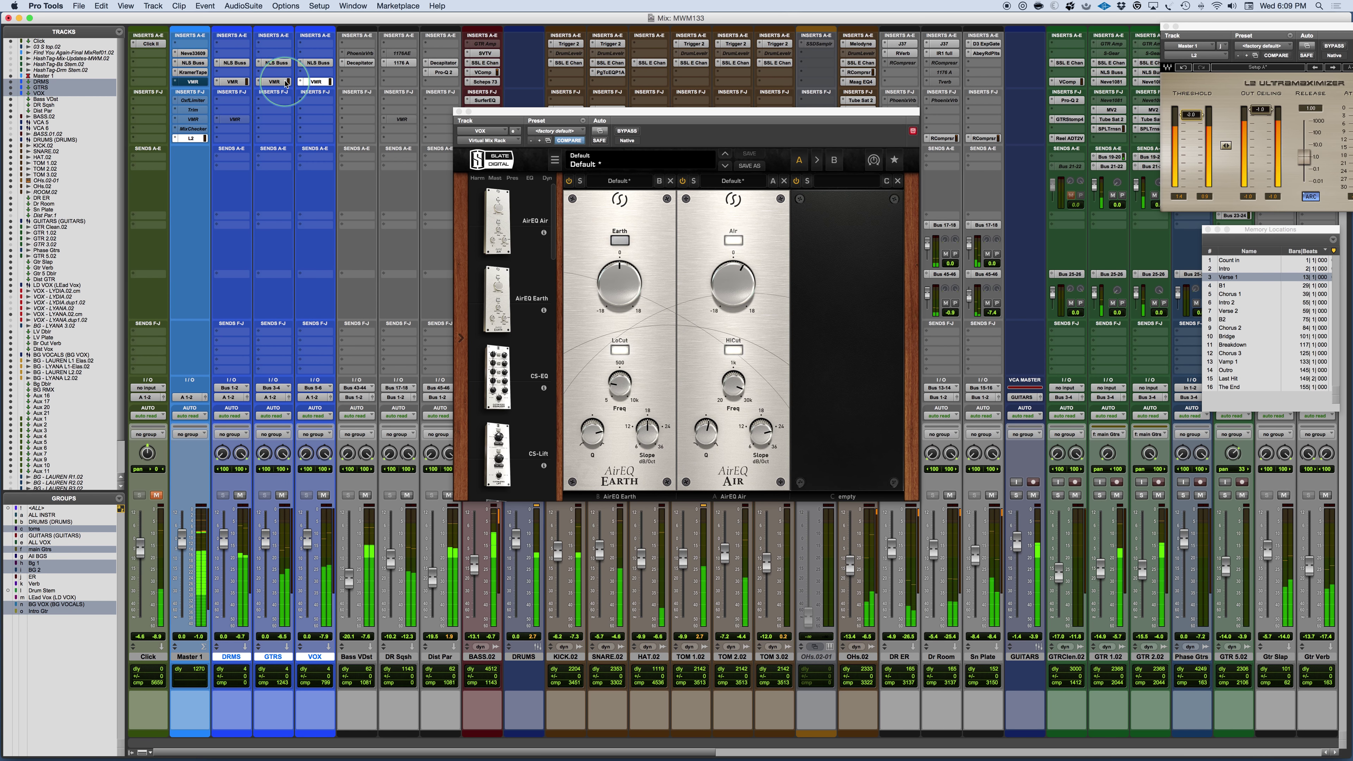
left_click(236, 83)
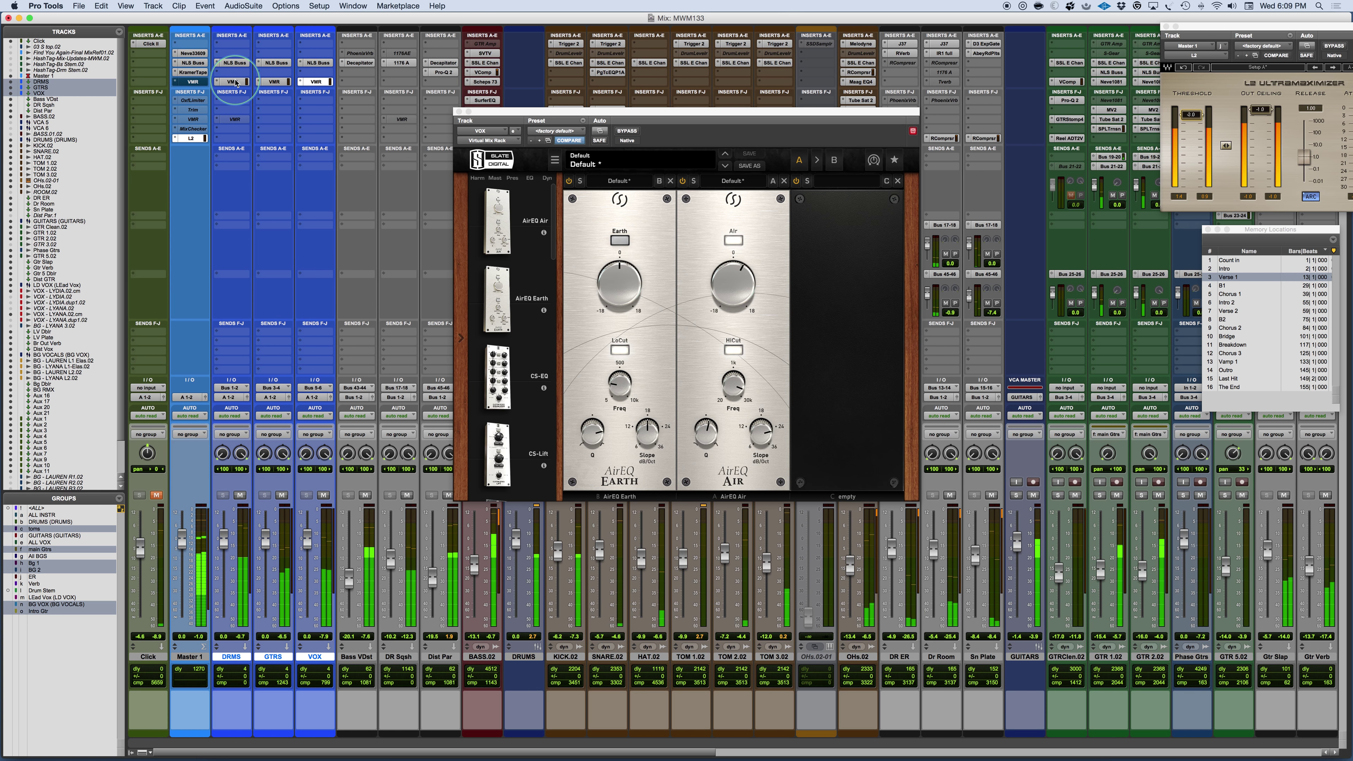
left_click(236, 83, "alt+shift+super")
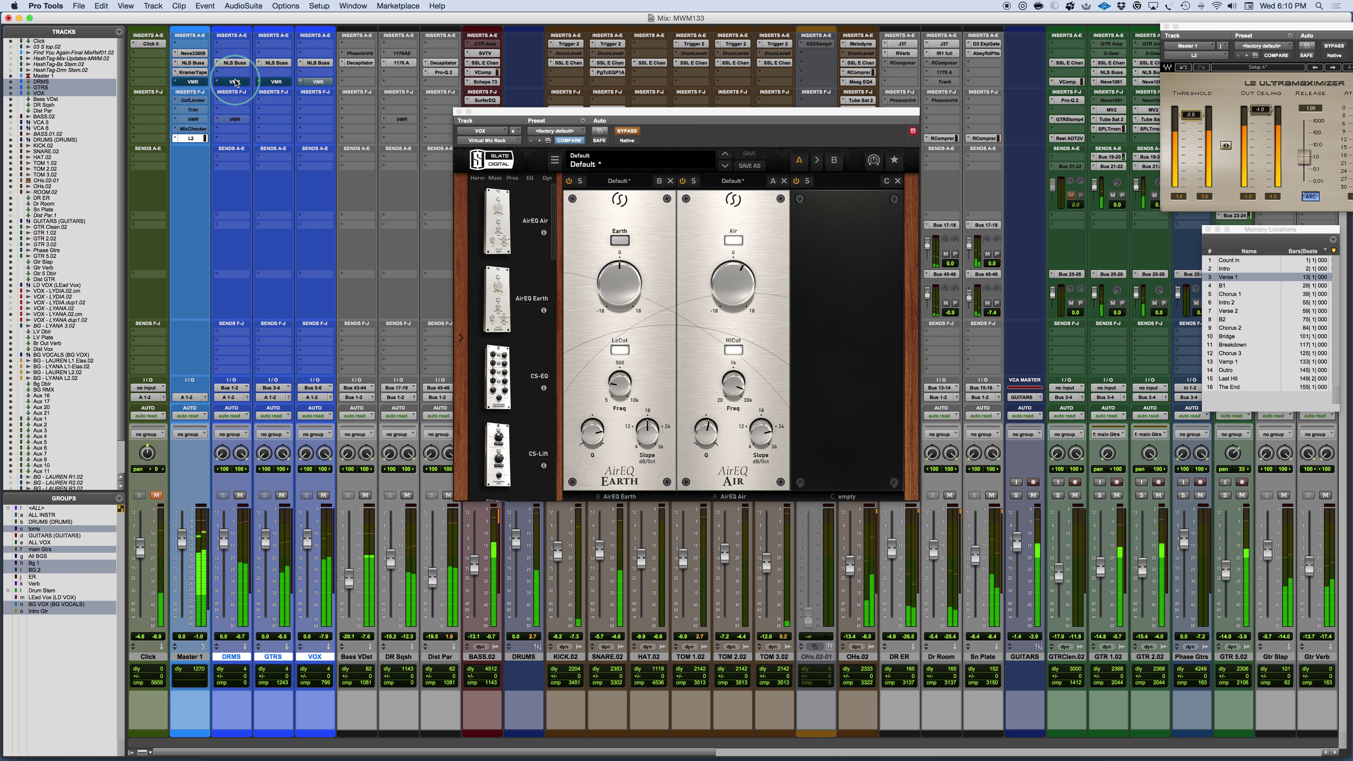
left_click(236, 82, "alt+shift+super")
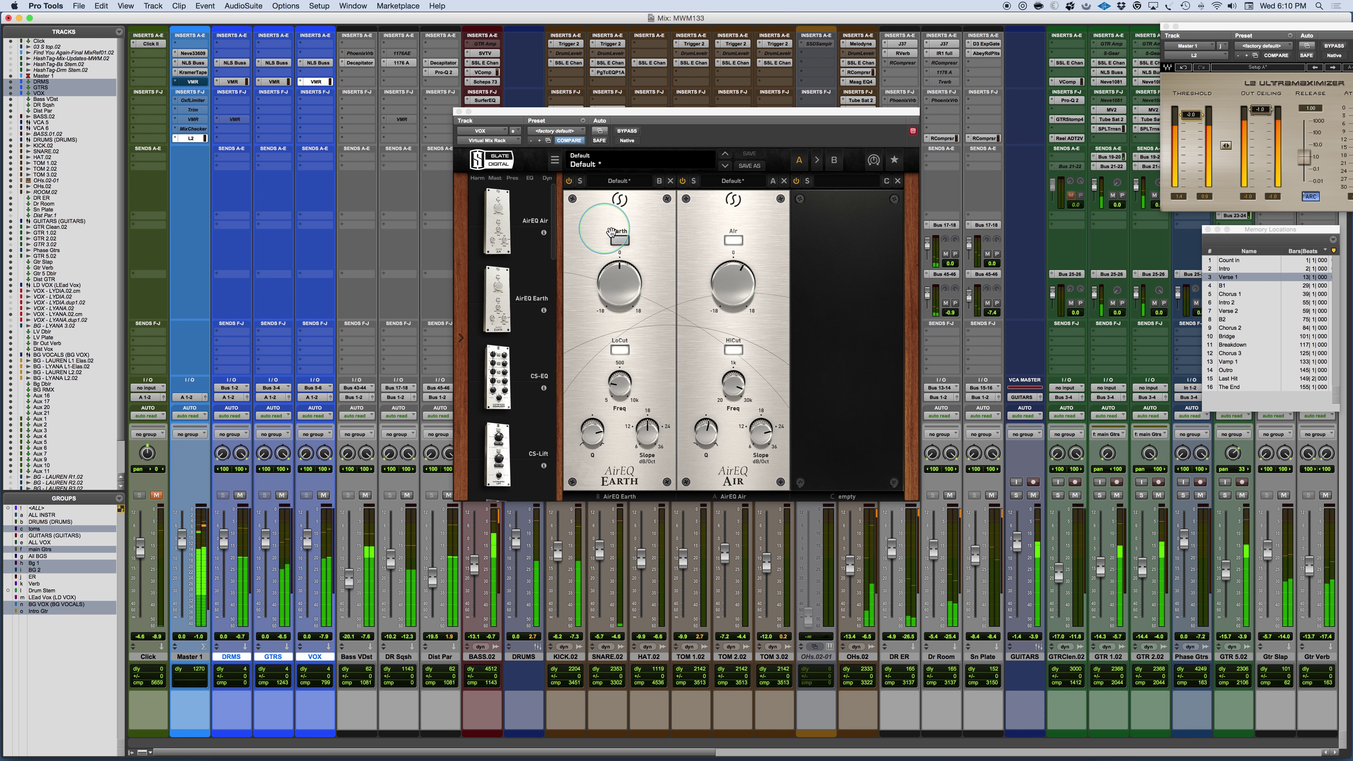
Lower the VOX bus's Air boost slightly and set its HiCut Q to about 0.68.
left_click_drag(716, 286, 716, 295)
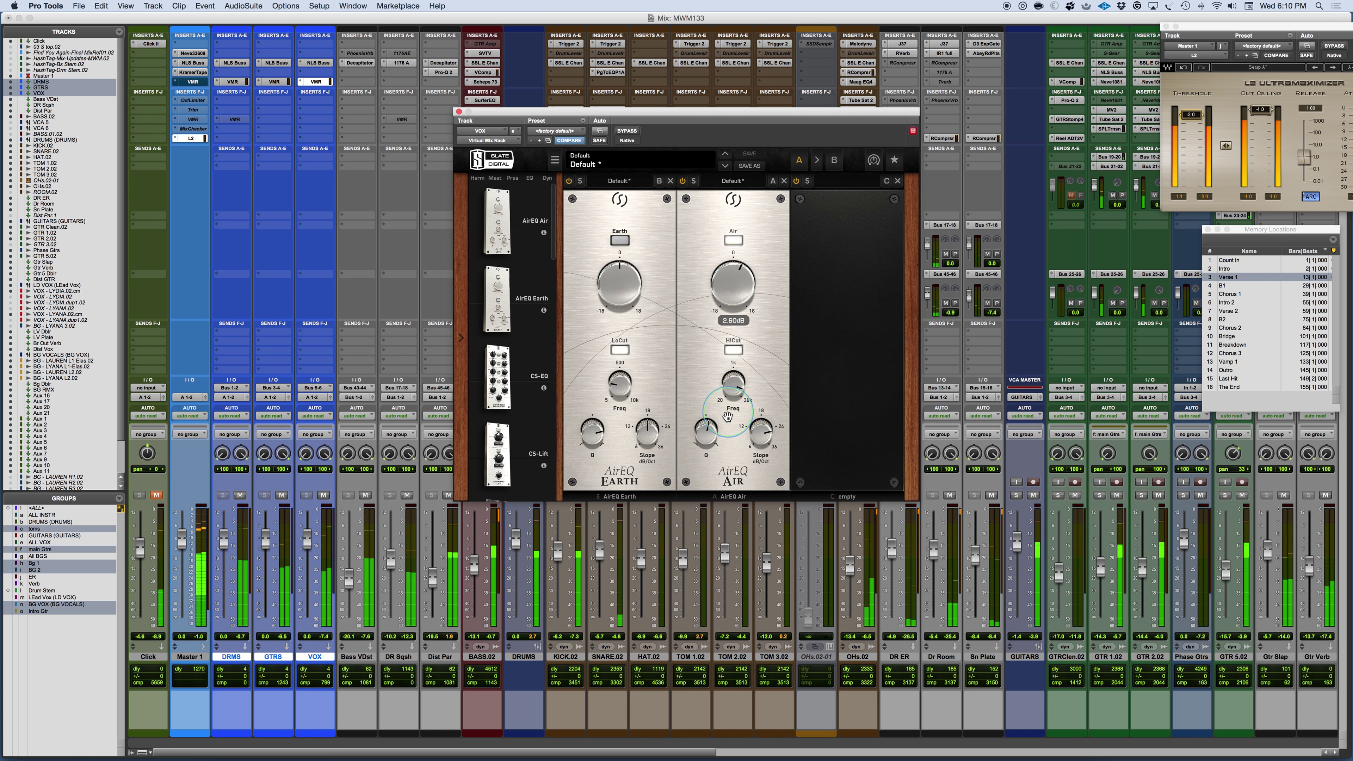
left_click_drag(706, 439, 704, 448)
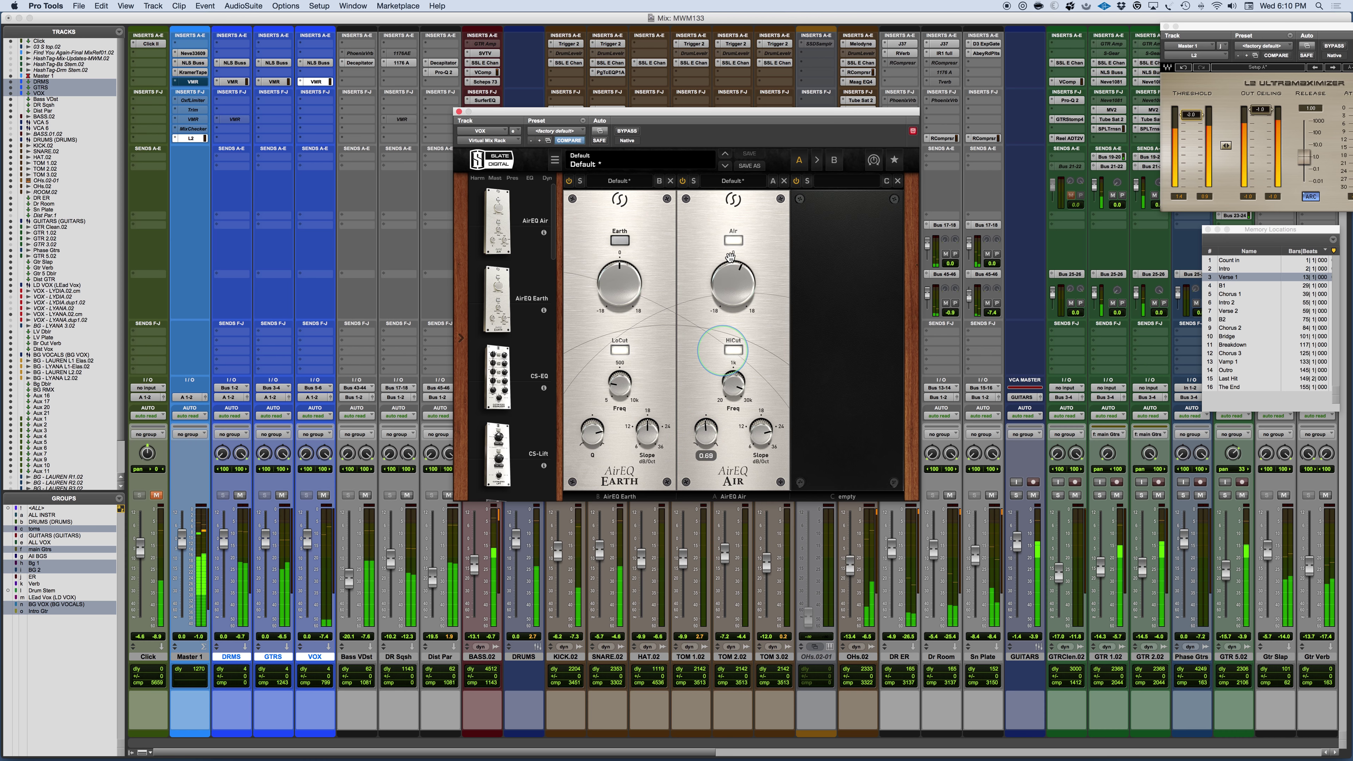
left_click_drag(720, 288, 720, 292)
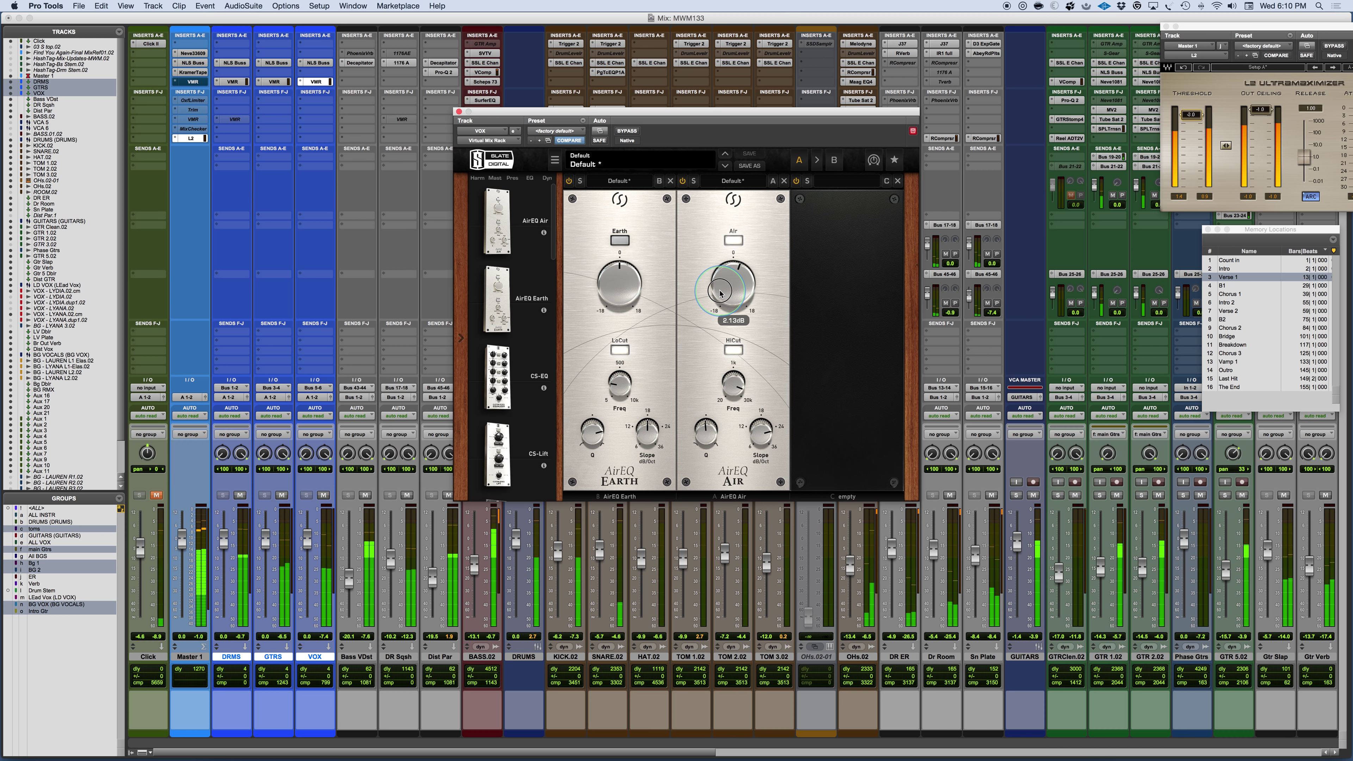
Recheck the full mix with the drum, guitar and vocal bus racks bypassed and active together.
left_click(234, 81, "alt+shift+super")
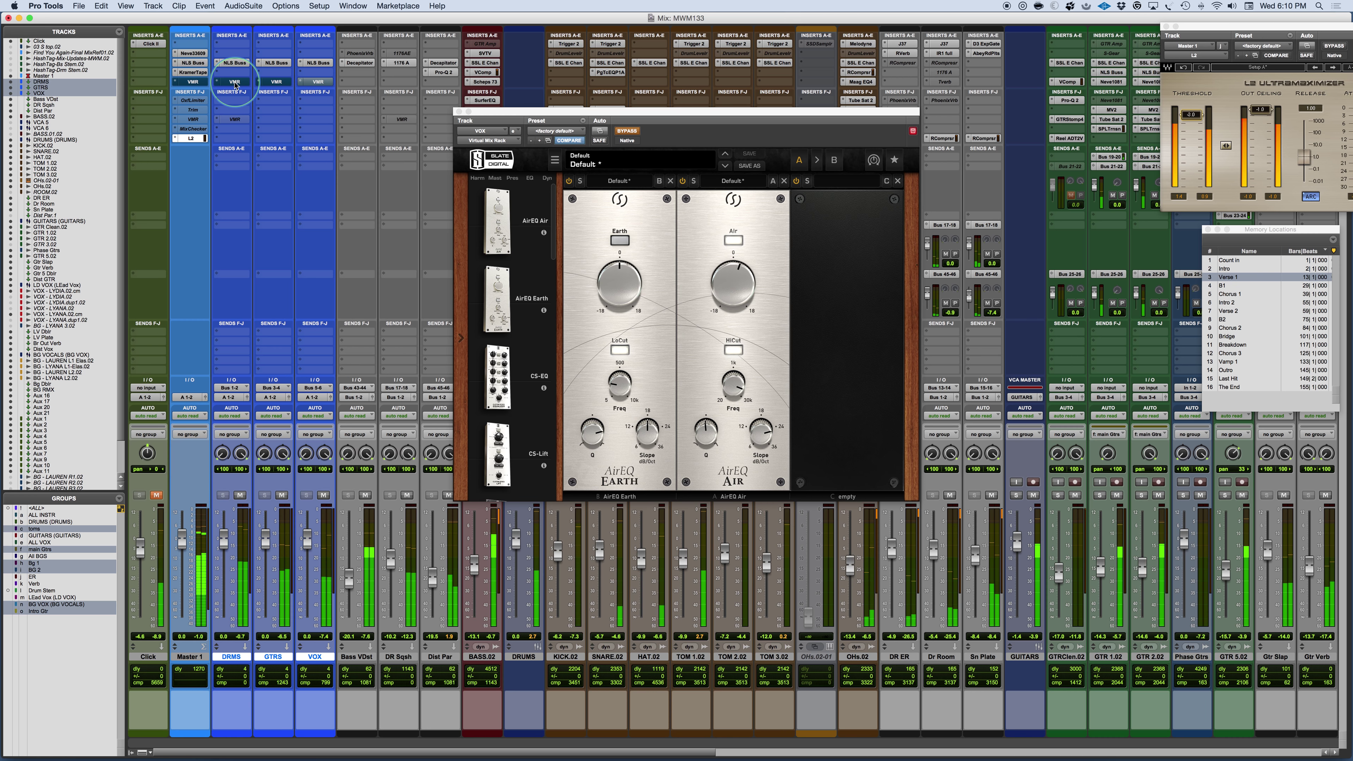
left_click(234, 82, "alt+shift+super")
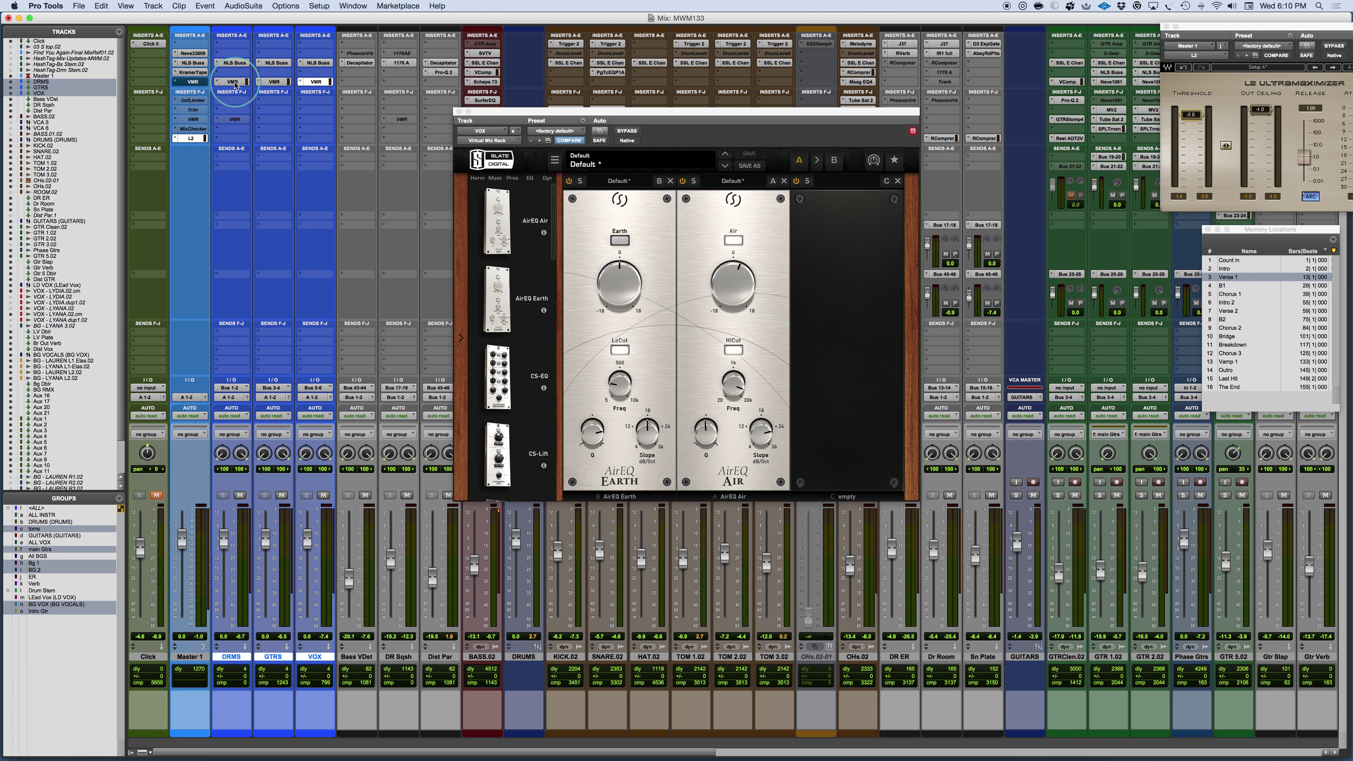
Open the GTRS bus's Virtual Mix Rack and add the CS-Lift module to its empty third slot.
left_click(590, 434)
left_click(276, 82)
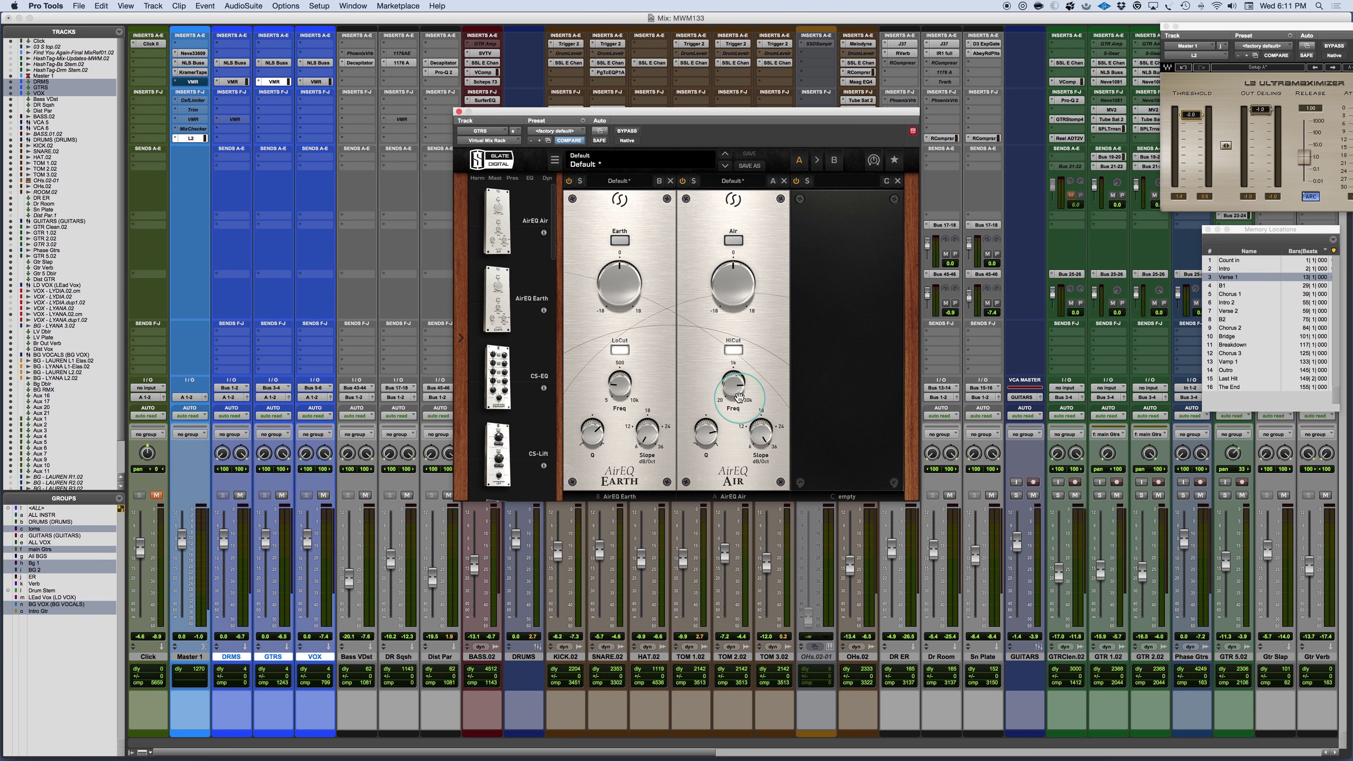
left_click_drag(496, 451, 835, 299)
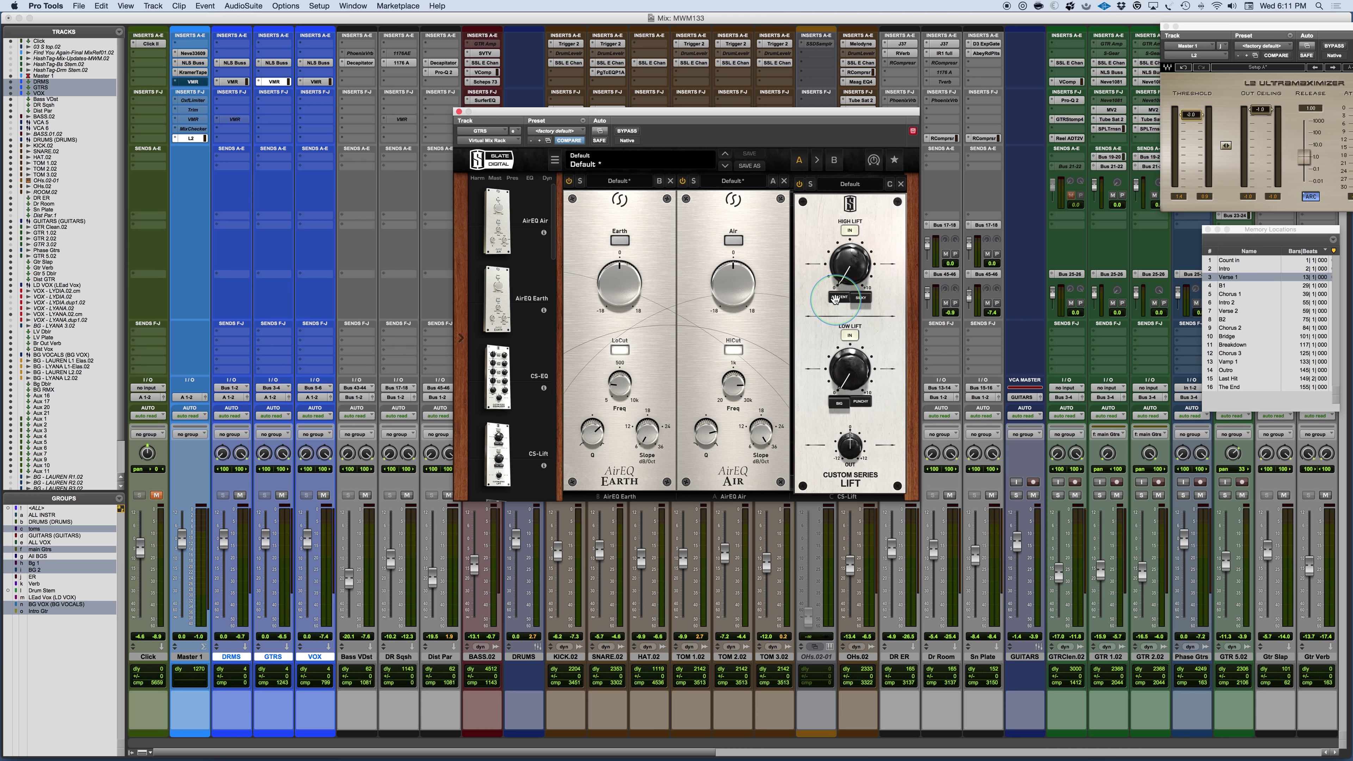